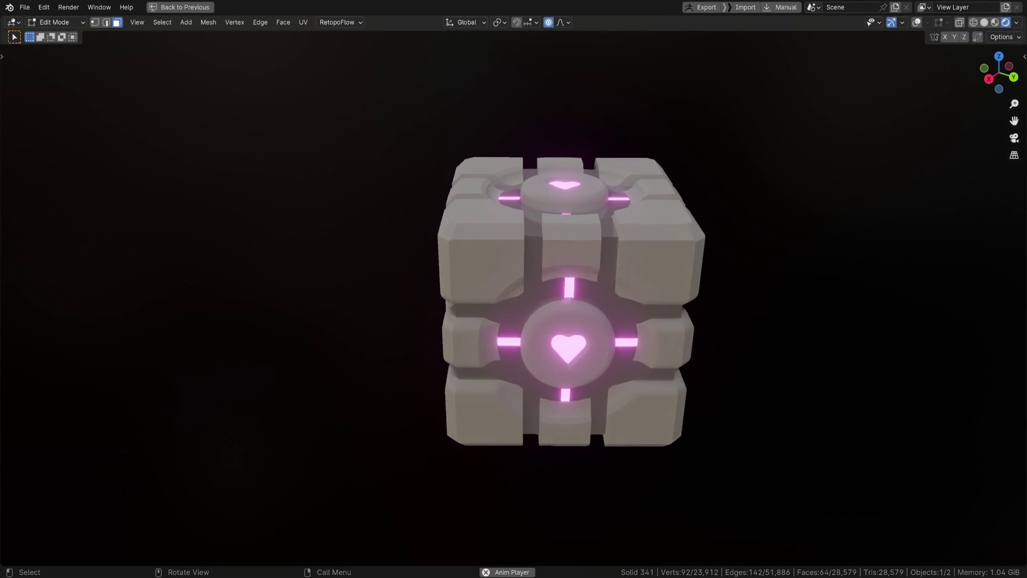
Step: Turn on the viewport overlays and examine the wireframe of the companion cube's mesh from several sides
{"action": "middle_click_drag", "start_coordinate": [586, 293], "coordinate": [620, 306]}
{"action": "middle_click_drag", "start_coordinate": [575, 306], "coordinate": [551, 282], "text": "shift"}
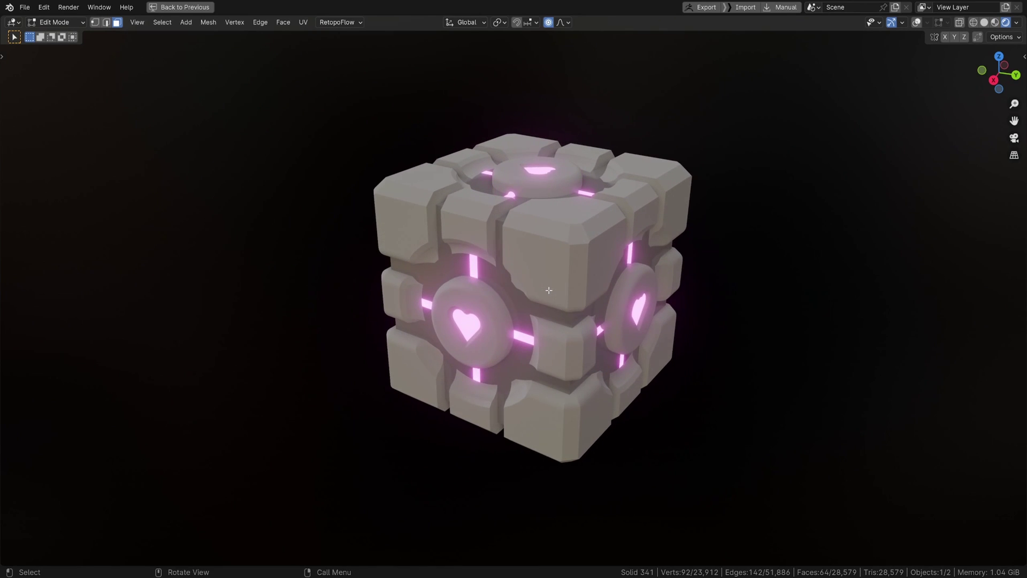
{"action": "key", "text": "alt+shift+z"}
{"action": "middle_click_drag", "start_coordinate": [548, 290], "coordinate": [644, 305]}
{"action": "middle_click_drag", "start_coordinate": [615, 238], "coordinate": [621, 273]}
{"action": "scroll", "coordinate": [615, 268], "scroll_direction": "up", "scroll_amount": 2}
{"action": "middle_click_drag", "start_coordinate": [601, 235], "coordinate": [515, 225]}
{"action": "middle_click_drag", "start_coordinate": [503, 238], "coordinate": [522, 302], "text": "shift"}
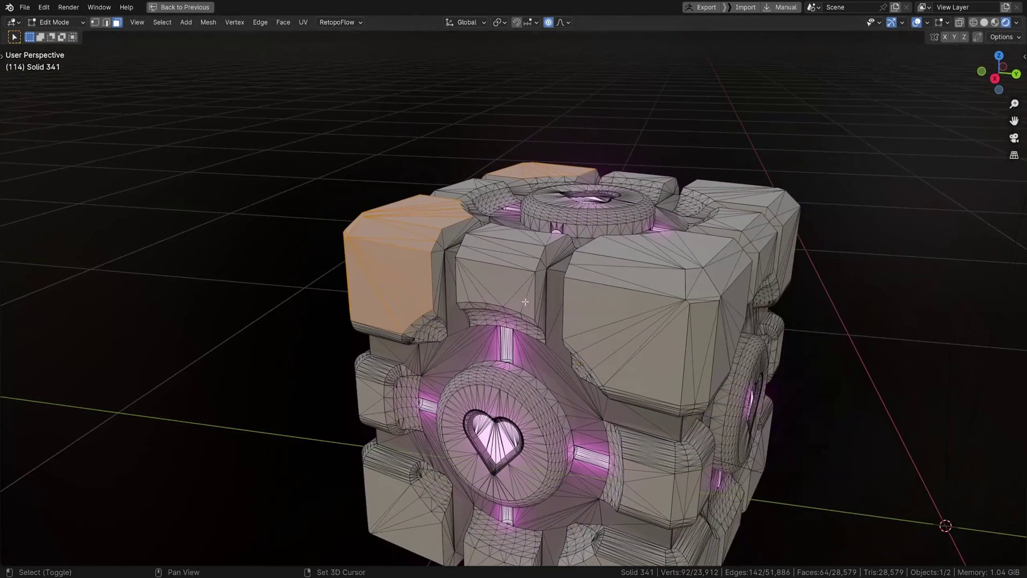
Step: Select mesh faces on the cube's upper corner blocks and inspect the topology around the whole cube
{"action": "left_click", "coordinate": [677, 294]}
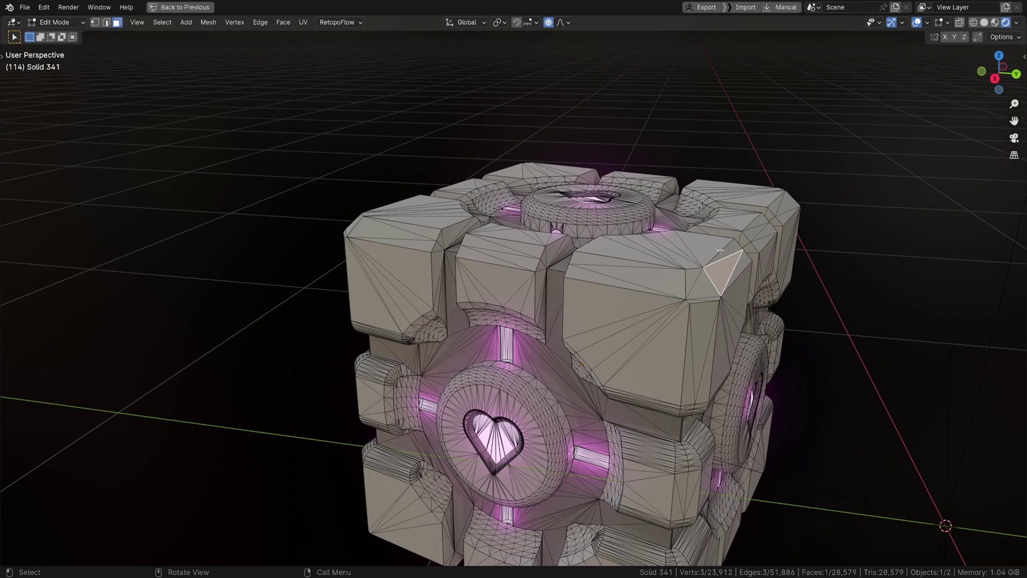
{"action": "left_click_drag", "start_coordinate": [661, 234], "coordinate": [739, 325]}
{"action": "middle_click_drag", "start_coordinate": [699, 310], "coordinate": [612, 300]}
{"action": "middle_click_drag", "start_coordinate": [779, 325], "coordinate": [519, 271], "text": "shift"}
{"action": "left_click_drag", "start_coordinate": [731, 342], "coordinate": [830, 444], "text": "shift"}
{"action": "scroll", "coordinate": [749, 441], "scroll_direction": "down", "scroll_amount": 3}
{"action": "middle_click_drag", "start_coordinate": [484, 425], "coordinate": [818, 405]}
{"action": "middle_click_drag", "start_coordinate": [646, 362], "coordinate": [611, 290]}
{"action": "scroll", "coordinate": [792, 320], "scroll_direction": "down", "scroll_amount": 4}
{"action": "scroll", "coordinate": [735, 375], "scroll_direction": "up", "scroll_amount": 2}
{"action": "left_click_drag", "start_coordinate": [611, 291], "coordinate": [672, 369]}
{"action": "middle_click_drag", "start_coordinate": [444, 384], "coordinate": [654, 202]}
{"action": "scroll", "coordinate": [663, 245], "scroll_direction": "down", "scroll_amount": 2}
{"action": "scroll", "coordinate": [535, 396], "scroll_direction": "up", "scroll_amount": 2}
{"action": "middle_click_drag", "start_coordinate": [518, 406], "coordinate": [577, 406]}
{"action": "scroll", "coordinate": [569, 392], "scroll_direction": "down", "scroll_amount": 2}
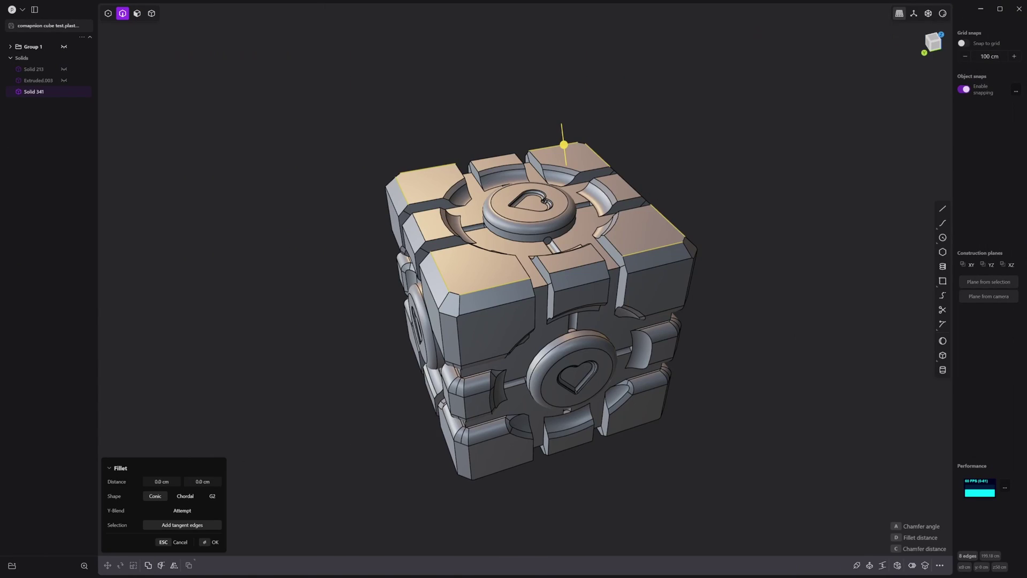
Step: In Plasticity, cancel the Fillet on the top edges and inspect the small edges at one corner block
{"action": "middle_click_drag", "start_coordinate": [618, 267], "coordinate": [531, 328]}
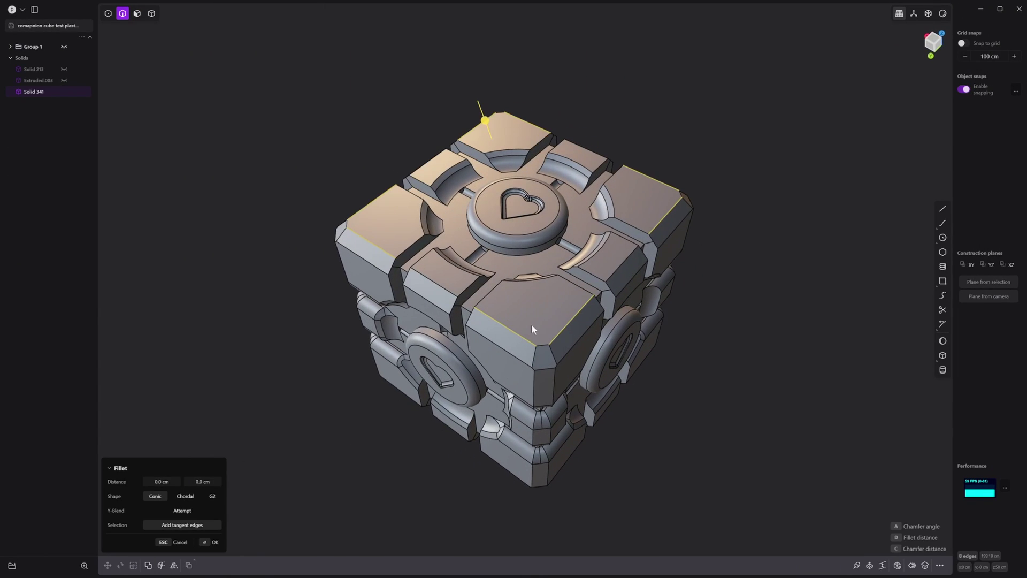
{"action": "key", "text": "Escape"}
{"action": "middle_click_drag", "start_coordinate": [406, 324], "coordinate": [588, 363]}
{"action": "left_click", "coordinate": [570, 254]}
{"action": "left_click", "coordinate": [582, 258], "text": "shift"}
{"action": "left_click", "coordinate": [593, 253], "text": "shift"}
{"action": "left_click_drag", "start_coordinate": [592, 253], "coordinate": [601, 236]}
{"action": "key", "text": "Escape"}
{"action": "key", "text": "b"}
{"action": "key", "text": "Escape"}
{"action": "middle_click_drag", "start_coordinate": [615, 260], "coordinate": [668, 343]}
{"action": "left_click", "coordinate": [602, 238]}
{"action": "key", "text": "b"}
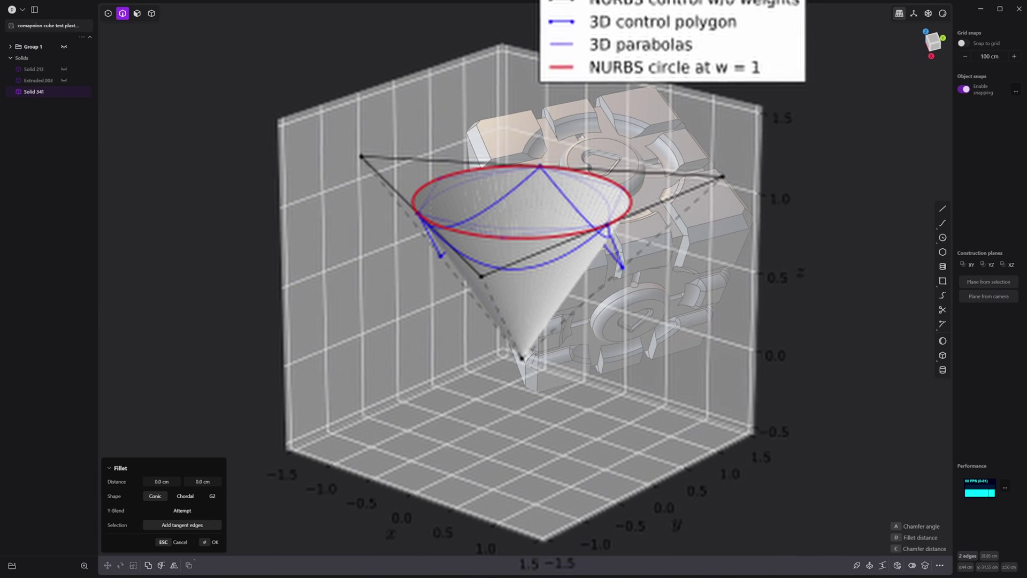
Step: Select the small corner face and a neighbouring chamfer face of the solid to examine how its faces are built
{"action": "key", "text": "3"}
{"action": "left_click", "coordinate": [553, 263]}
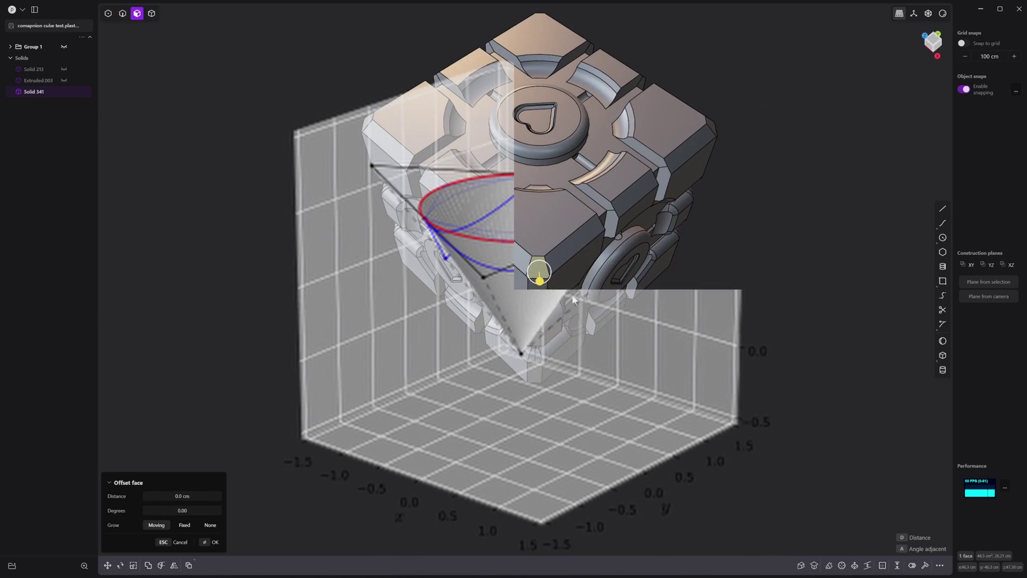
{"action": "scroll", "coordinate": [562, 283], "scroll_direction": "up", "scroll_amount": 5}
{"action": "middle_click_drag", "start_coordinate": [559, 279], "coordinate": [589, 284]}
{"action": "scroll", "coordinate": [590, 286], "scroll_direction": "down", "scroll_amount": 2}
{"action": "scroll", "coordinate": [590, 289], "scroll_direction": "down", "scroll_amount": 1}
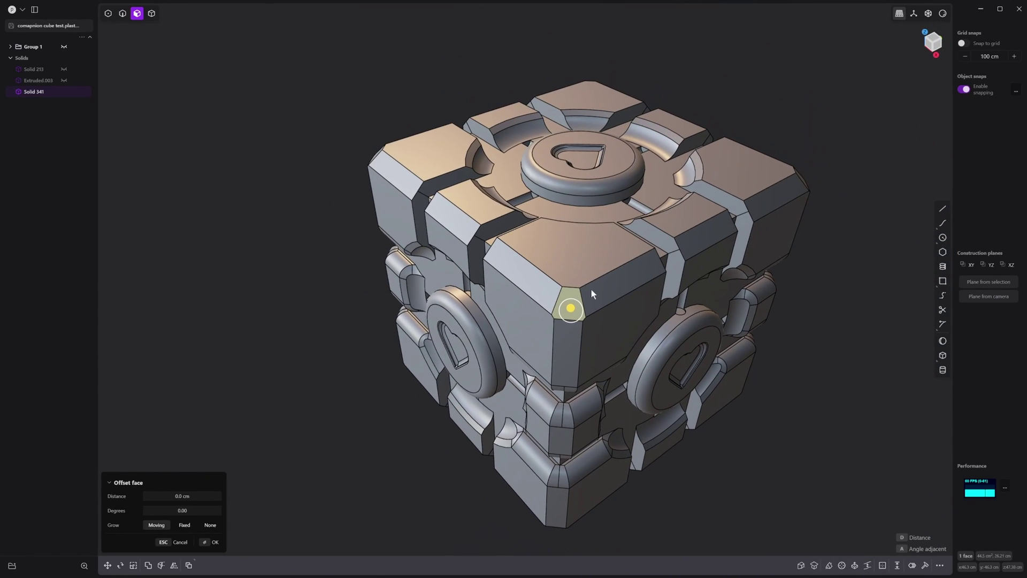
{"action": "scroll", "coordinate": [590, 292], "scroll_direction": "down", "scroll_amount": 1}
{"action": "left_click", "coordinate": [598, 297]}
{"action": "scroll", "coordinate": [609, 297], "scroll_direction": "down", "scroll_amount": 3}
{"action": "middle_click_drag", "start_coordinate": [612, 297], "coordinate": [598, 278]}
{"action": "scroll", "coordinate": [619, 312], "scroll_direction": "down", "scroll_amount": 2}
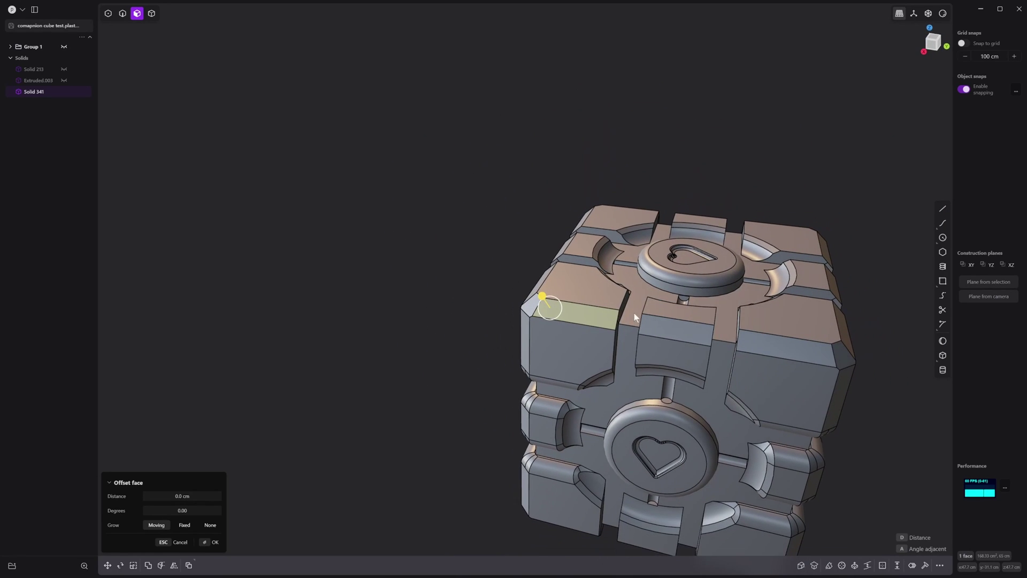
Step: Open the Plasticity preferences
{"action": "middle_click_drag", "start_coordinate": [749, 345], "coordinate": [696, 339]}
{"action": "scroll", "coordinate": [697, 339], "scroll_direction": "down", "scroll_amount": 2}
{"action": "middle_click_drag", "start_coordinate": [840, 453], "coordinate": [738, 354], "text": "shift"}
{"action": "scroll", "coordinate": [770, 369], "scroll_direction": "down", "scroll_amount": 1}
{"action": "middle_click_drag", "start_coordinate": [788, 382], "coordinate": [729, 388]}
{"action": "middle_click_drag", "start_coordinate": [619, 415], "coordinate": [524, 349]}
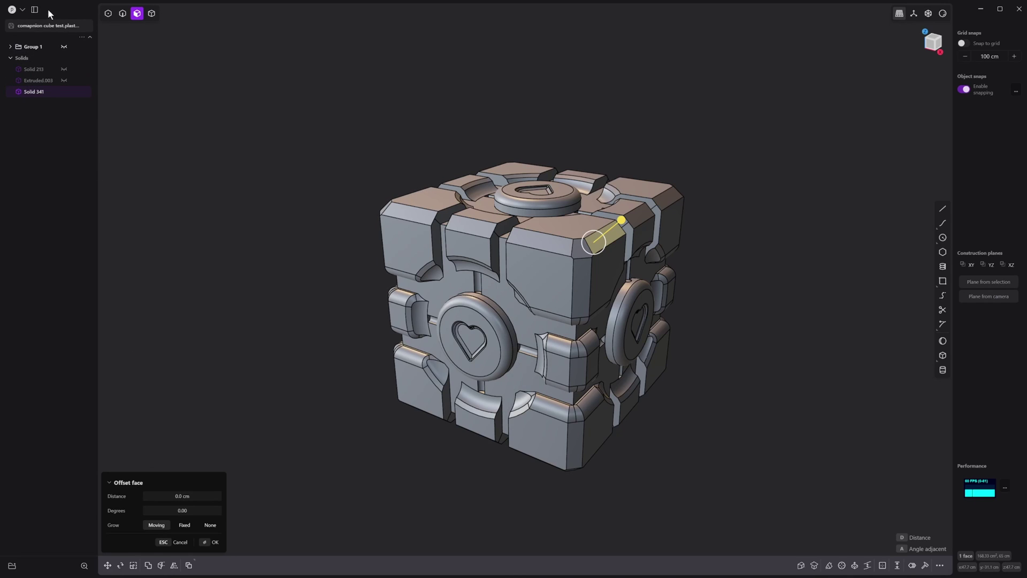
{"action": "left_click", "coordinate": [22, 9]}
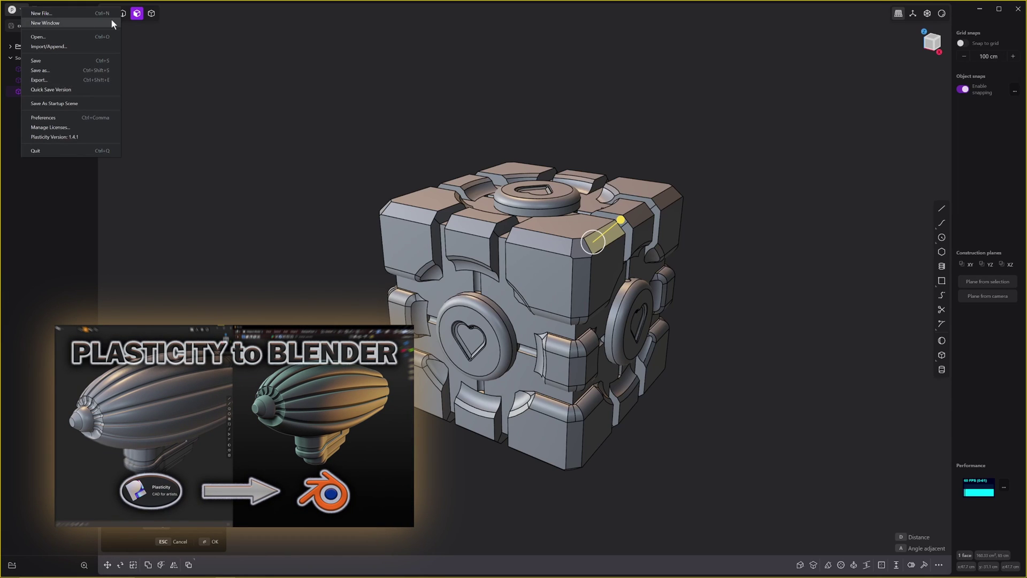
{"action": "left_click", "coordinate": [102, 119]}
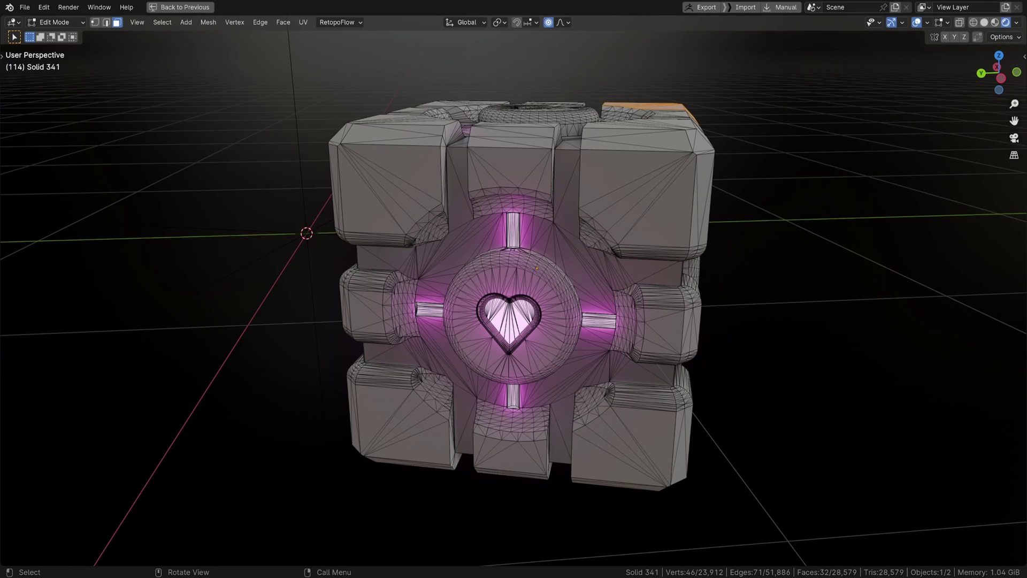
Step: Switch to Blender and start a new file without saving the changes to Portal Cube.blend
{"action": "left_click", "coordinate": [25, 7]}
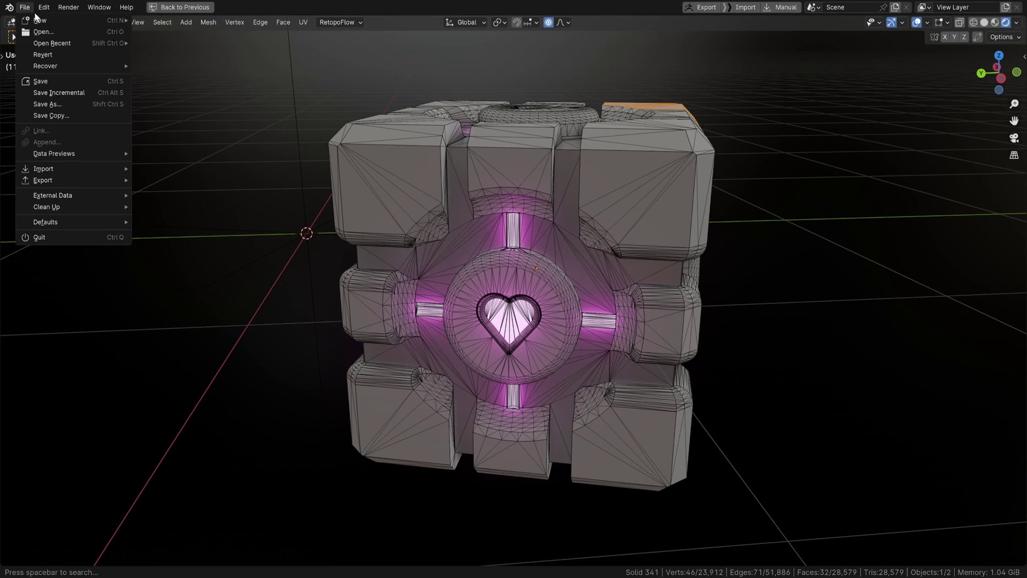
{"action": "mouse_move", "coordinate": [32, 16]}
{"action": "left_click", "coordinate": [220, 23]}
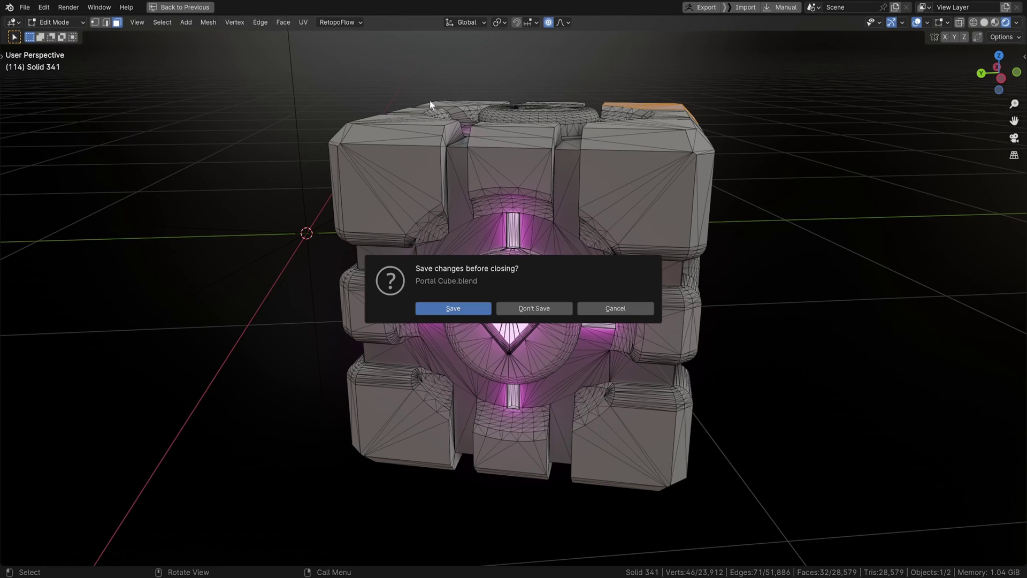
{"action": "left_click", "coordinate": [546, 311]}
Step: Delete all the default objects, including the base mesh figure, platform and text, to empty the scene
{"action": "scroll", "coordinate": [547, 310], "scroll_direction": "down", "scroll_amount": 3}
{"action": "left_click_drag", "start_coordinate": [412, 202], "coordinate": [556, 356]}
{"action": "key", "text": "x"}
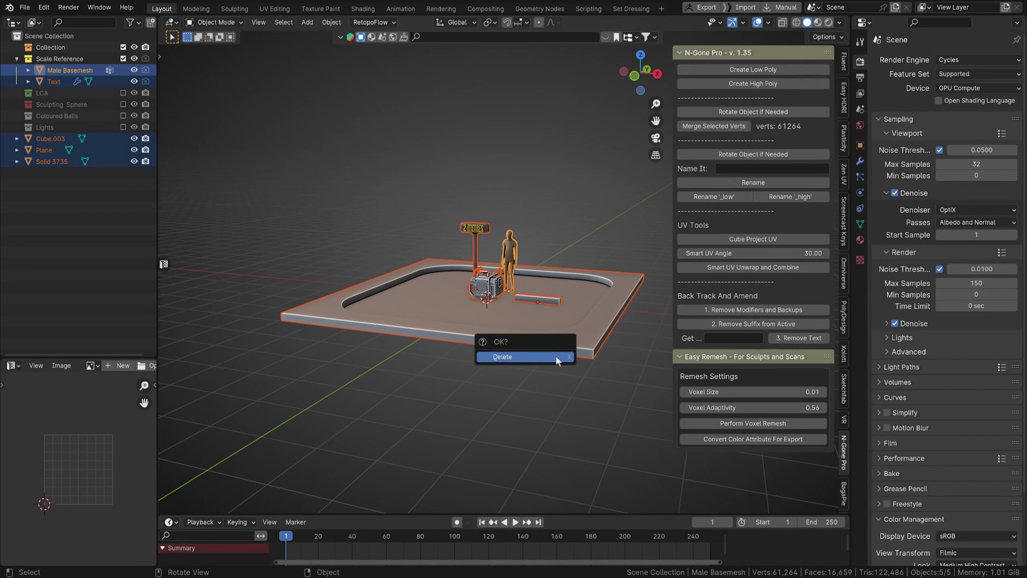
{"action": "left_click", "coordinate": [556, 357]}
{"action": "middle_click_drag", "start_coordinate": [556, 356], "coordinate": [571, 309]}
{"action": "middle_click_drag", "start_coordinate": [571, 309], "coordinate": [587, 300]}
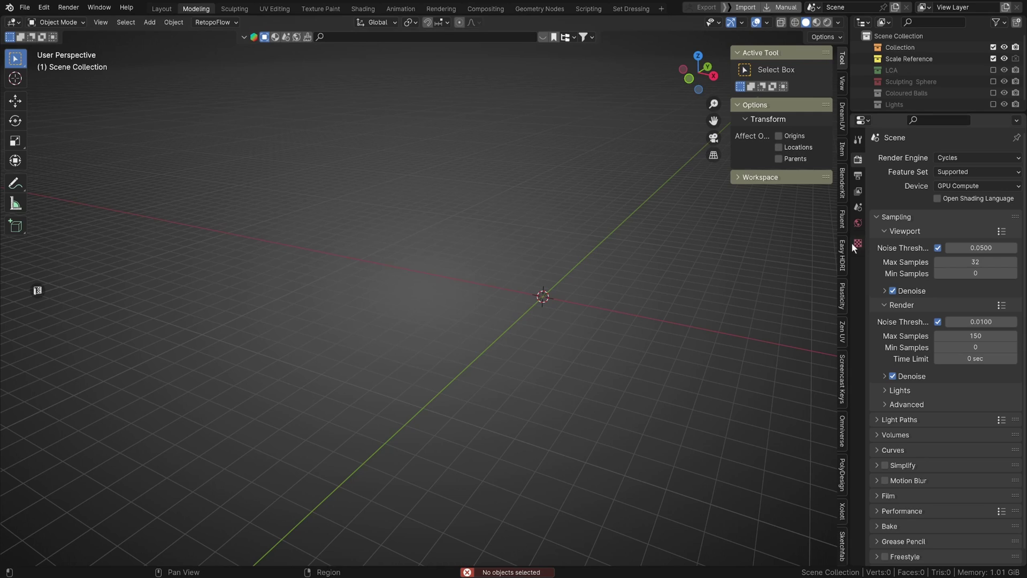
Step: Bring the cube in through the Plasticity add-on by enabling Only visible and refreshing the connection
{"action": "left_click", "coordinate": [842, 295]}
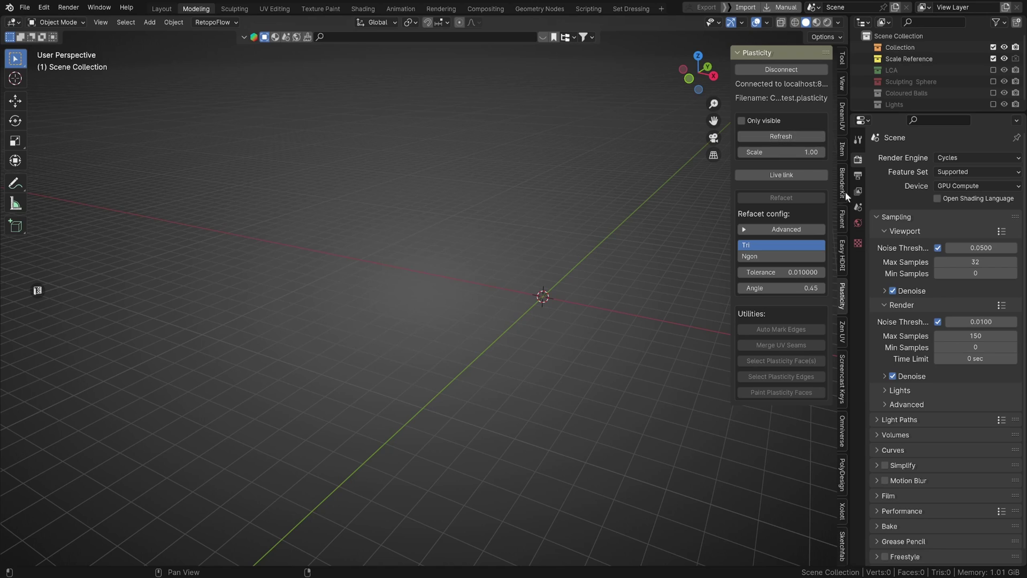
{"action": "key", "text": "n"}
{"action": "key", "text": "n"}
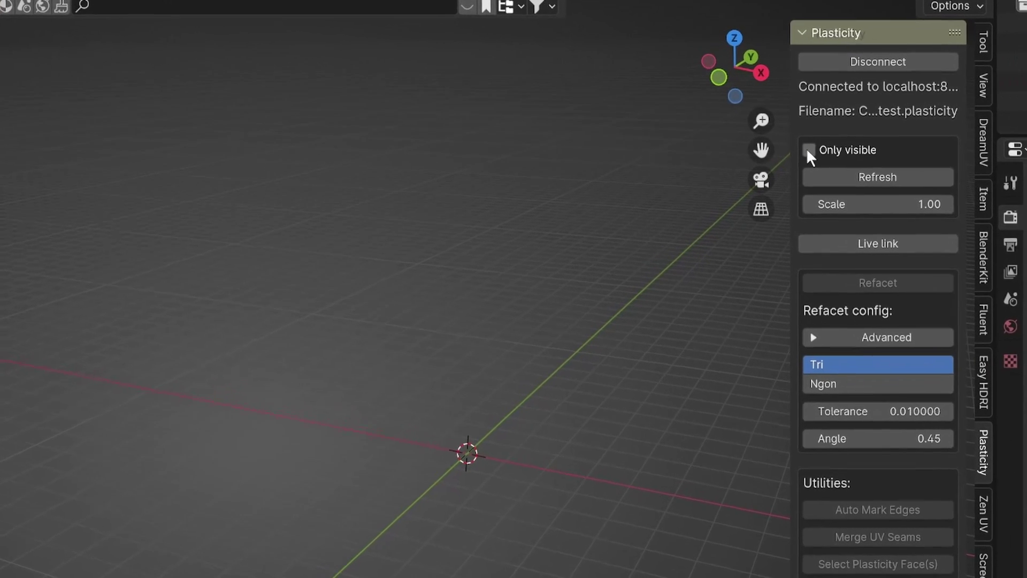
{"action": "left_click", "coordinate": [815, 153]}
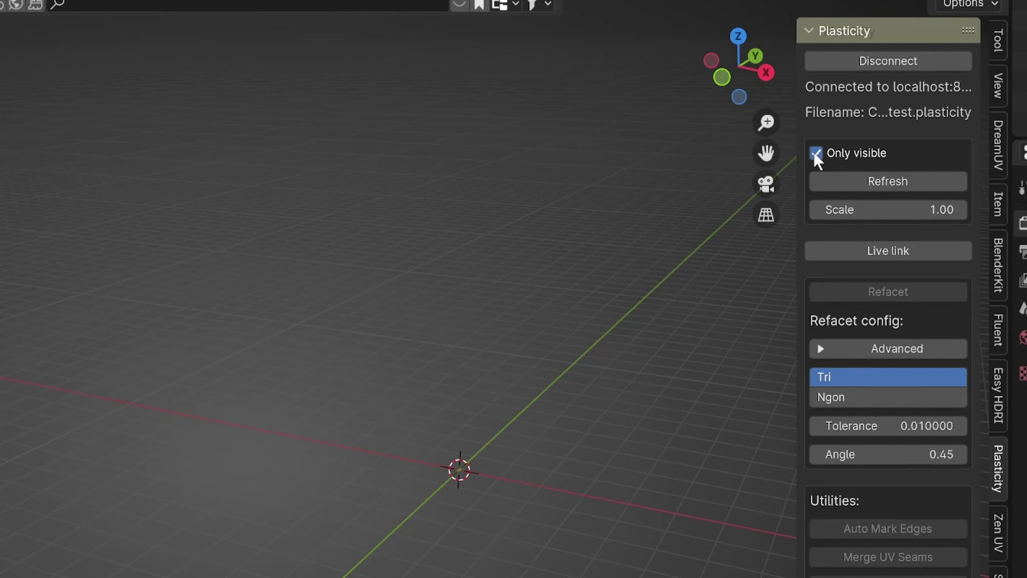
{"action": "left_click", "coordinate": [881, 182]}
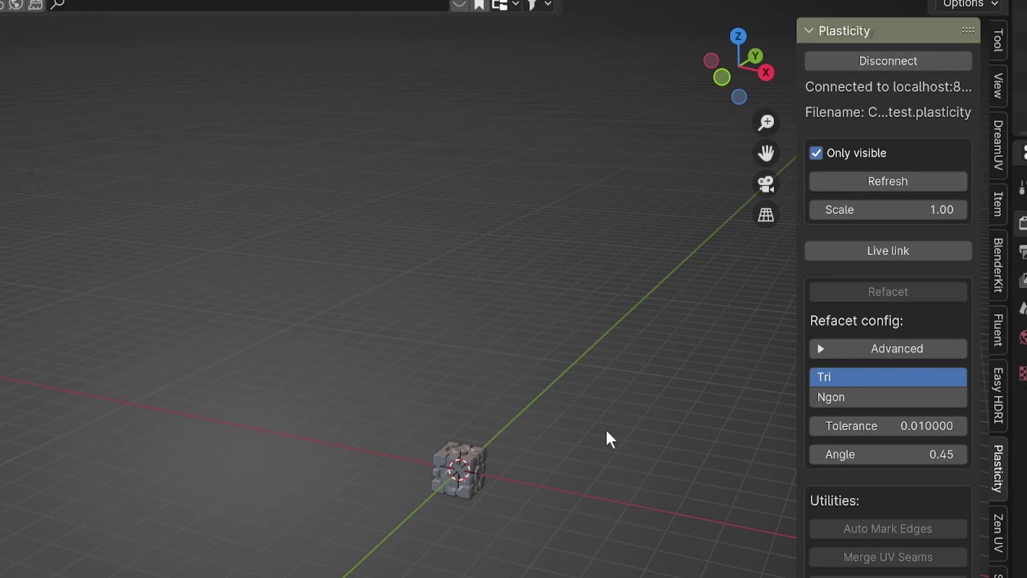
Step: Select the imported cube and frame it in the viewport
{"action": "left_click", "coordinate": [515, 474]}
{"action": "key", "text": "KP_Decimal"}
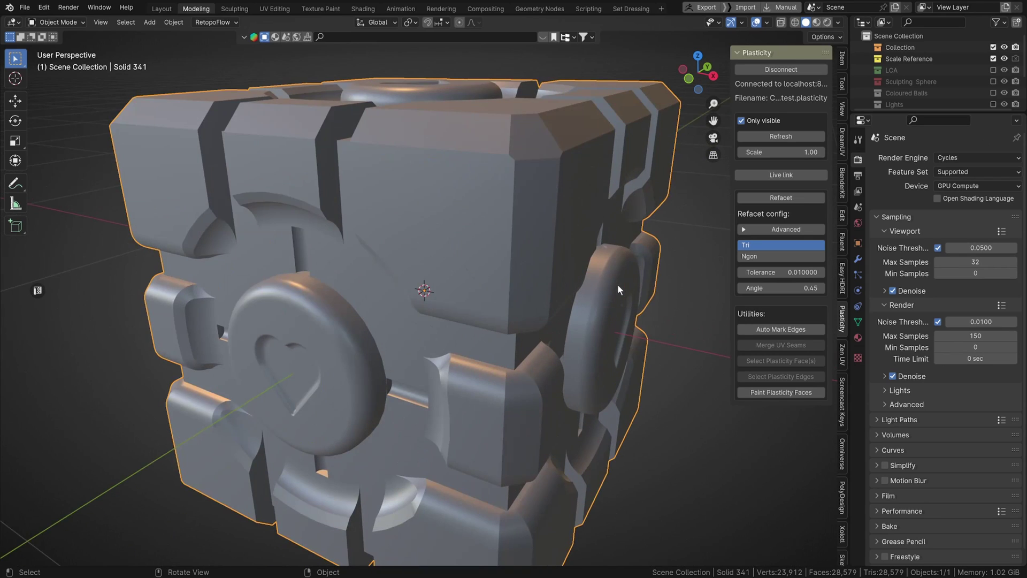
{"action": "scroll", "coordinate": [594, 447], "scroll_direction": "down", "scroll_amount": 3}
{"action": "middle_click_drag", "start_coordinate": [577, 284], "coordinate": [518, 274]}
Step: Hide the floor grid and the X and Y axis lines in the viewport overlays
{"action": "left_click", "coordinate": [766, 24]}
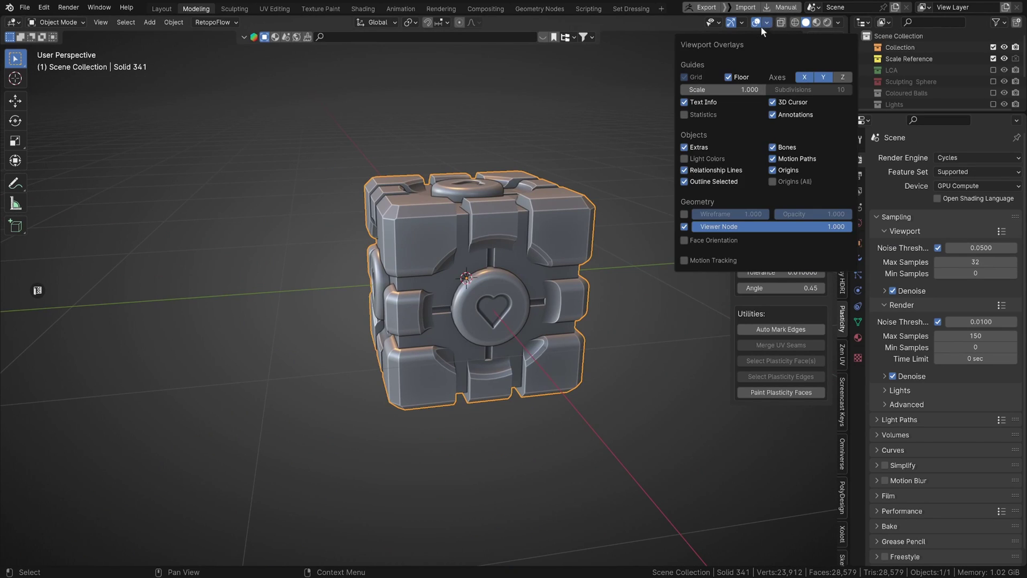
{"action": "left_click", "coordinate": [731, 76]}
{"action": "left_click", "coordinate": [805, 78]}
{"action": "left_click", "coordinate": [822, 78]}
{"action": "scroll", "coordinate": [605, 214], "scroll_direction": "down", "scroll_amount": 2}
{"action": "middle_click_drag", "start_coordinate": [594, 208], "coordinate": [496, 197]}
{"action": "scroll", "coordinate": [534, 225], "scroll_direction": "up", "scroll_amount": 5}
{"action": "scroll", "coordinate": [550, 201], "scroll_direction": "down", "scroll_amount": 2}
{"action": "scroll", "coordinate": [601, 212], "scroll_direction": "down", "scroll_amount": 1}
{"action": "scroll", "coordinate": [577, 204], "scroll_direction": "down", "scroll_amount": 2}
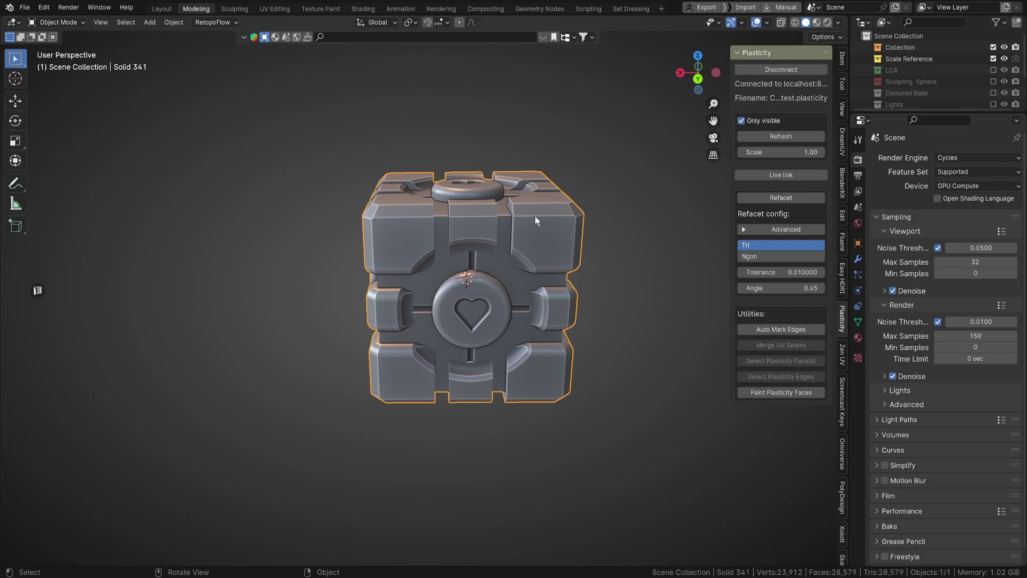
Step: Enter Edit Mode on the cube and refacet its mesh with the Ngon option
{"action": "key", "text": "Tab"}
{"action": "middle_click_drag", "start_coordinate": [534, 216], "coordinate": [621, 261]}
{"action": "scroll", "coordinate": [621, 261], "scroll_direction": "up", "scroll_amount": 2}
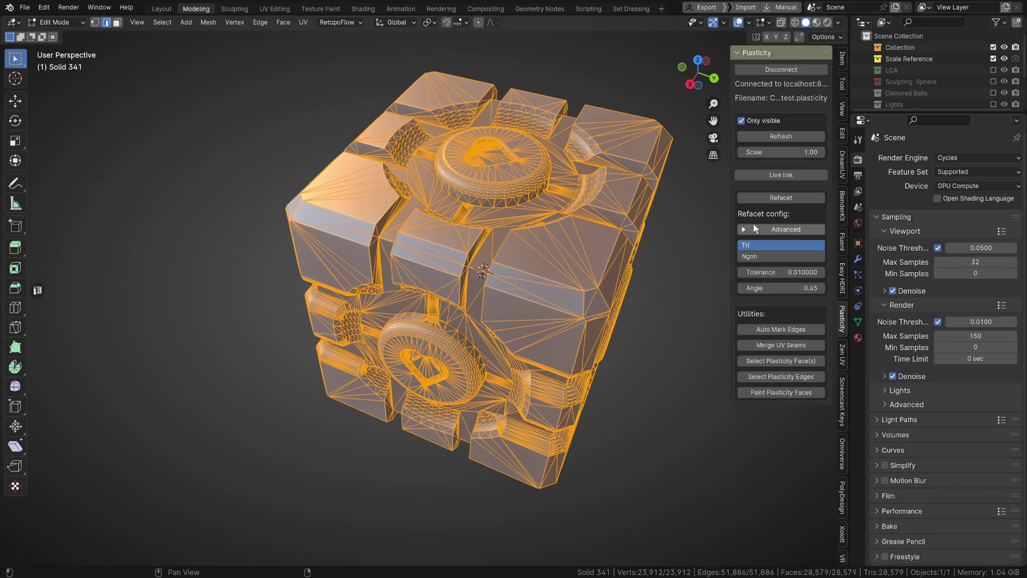
{"action": "left_click", "coordinate": [782, 256]}
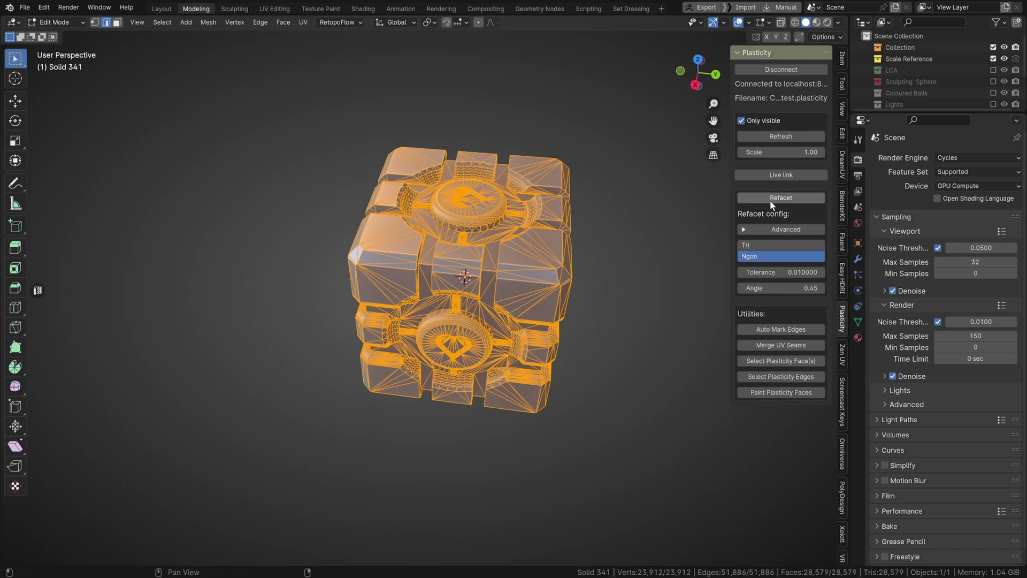
{"action": "left_click", "coordinate": [769, 200]}
Step: Examine the refaceted mesh and its edges around the cube's blocks and heart discs
{"action": "middle_click_drag", "start_coordinate": [489, 267], "coordinate": [478, 217]}
{"action": "scroll", "coordinate": [520, 232], "scroll_direction": "up", "scroll_amount": 2}
{"action": "scroll", "coordinate": [527, 213], "scroll_direction": "down", "scroll_amount": 2}
{"action": "left_click", "coordinate": [598, 182]}
{"action": "middle_click_drag", "start_coordinate": [598, 181], "coordinate": [530, 199]}
{"action": "scroll", "coordinate": [530, 199], "scroll_direction": "up", "scroll_amount": 2}
{"action": "middle_click_drag", "start_coordinate": [530, 199], "coordinate": [457, 234]}
{"action": "scroll", "coordinate": [489, 265], "scroll_direction": "up", "scroll_amount": 1}
{"action": "middle_click_drag", "start_coordinate": [468, 283], "coordinate": [505, 289]}
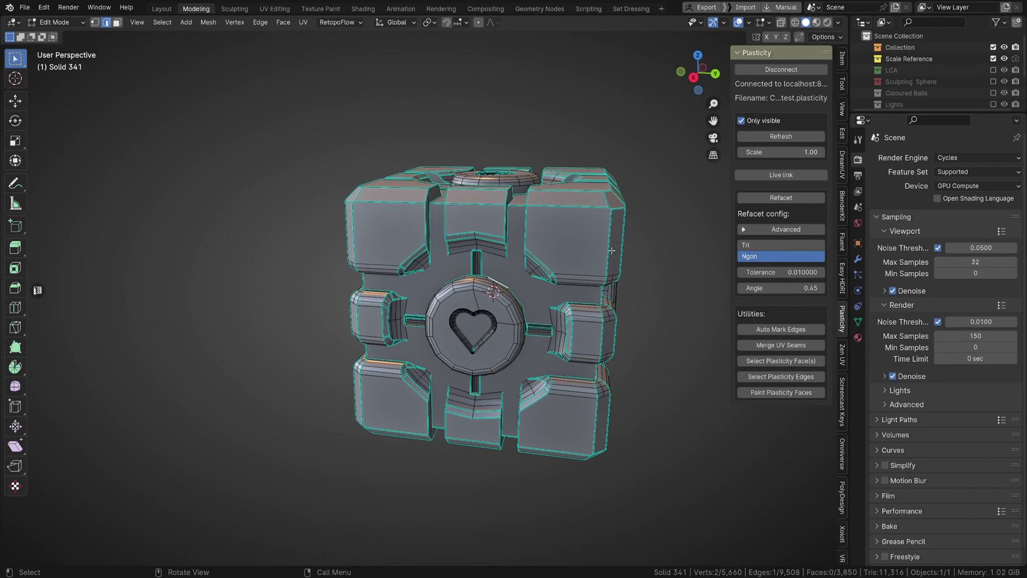
Step: Create a new material on the cube and name it Outer Material
{"action": "left_click", "coordinate": [858, 338]}
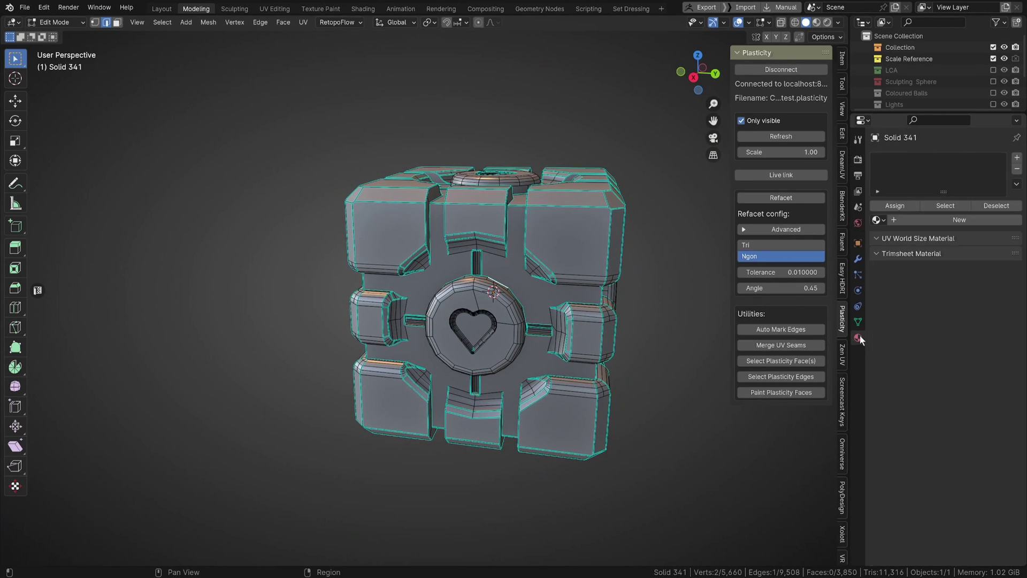
{"action": "left_click", "coordinate": [909, 217]}
{"action": "middle_click_drag", "start_coordinate": [317, 237], "coordinate": [706, 175]}
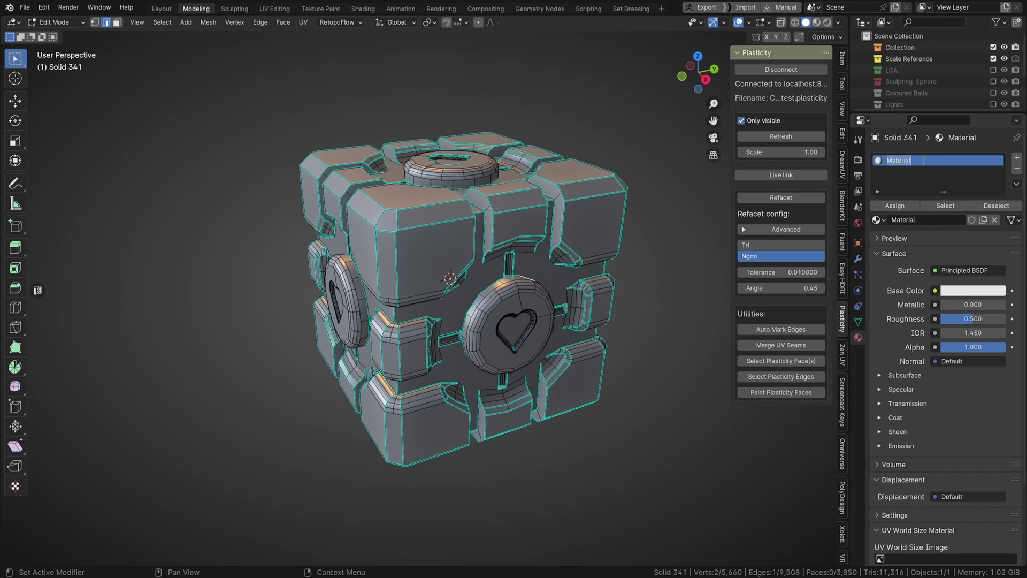
{"action": "type", "text": "Material Ou"}
{"action": "key", "text": "BackSpace"}
{"action": "type", "text": "Outer"}
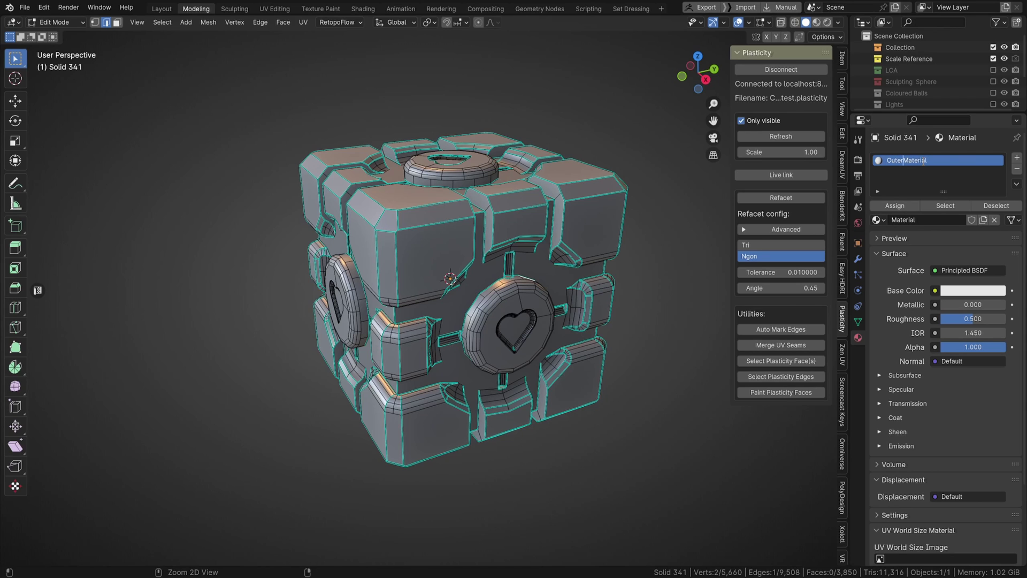
Step: Switch the viewport shading to Material Preview to show the cube's material
{"action": "scroll", "coordinate": [374, 207], "scroll_direction": "down", "scroll_amount": 4}
{"action": "middle_click_drag", "start_coordinate": [374, 207], "coordinate": [546, 217]}
{"action": "scroll", "coordinate": [417, 211], "scroll_direction": "up", "scroll_amount": 5}
{"action": "scroll", "coordinate": [524, 289], "scroll_direction": "down", "scroll_amount": 2}
{"action": "middle_click_drag", "start_coordinate": [546, 263], "coordinate": [522, 241]}
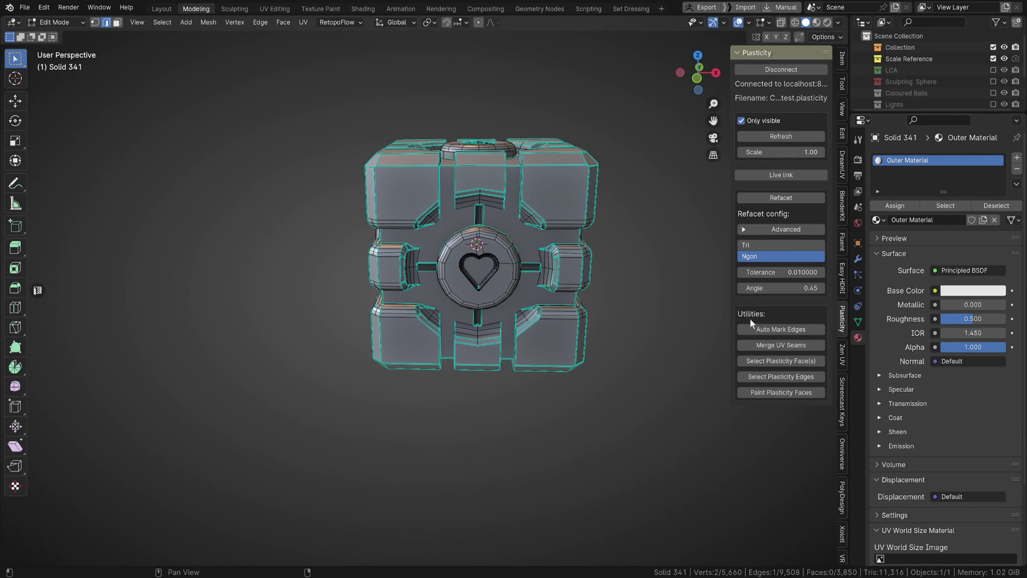
{"action": "left_click", "coordinate": [958, 292]}
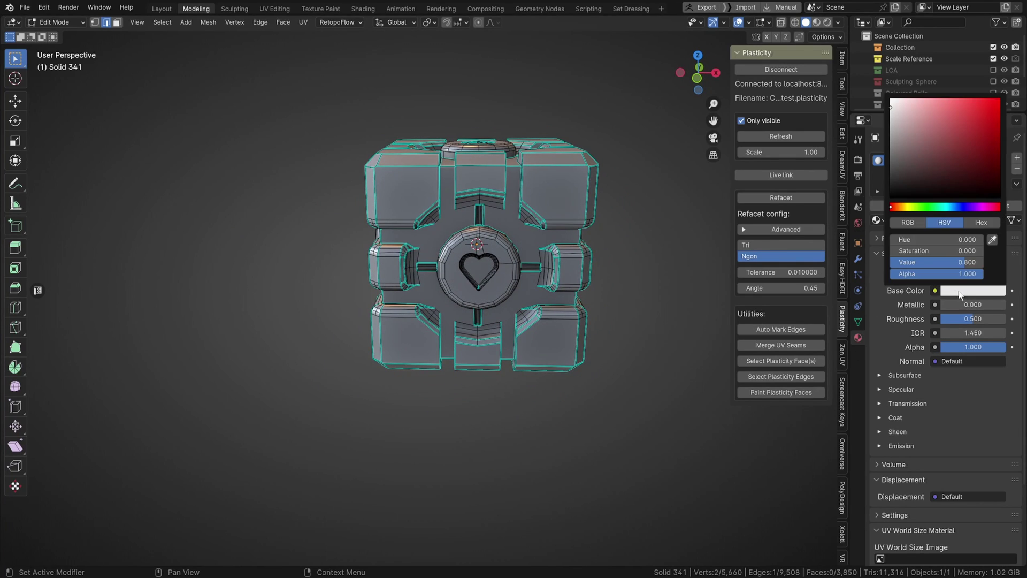
{"action": "left_click", "coordinate": [816, 23]}
{"action": "mouse_move", "coordinate": [648, 244]}
{"action": "middle_mouse_down"}
{"action": "mouse_move", "coordinate": [669, 255]}
{"action": "mouse_move", "coordinate": [678, 301]}
{"action": "middle_mouse_up"}
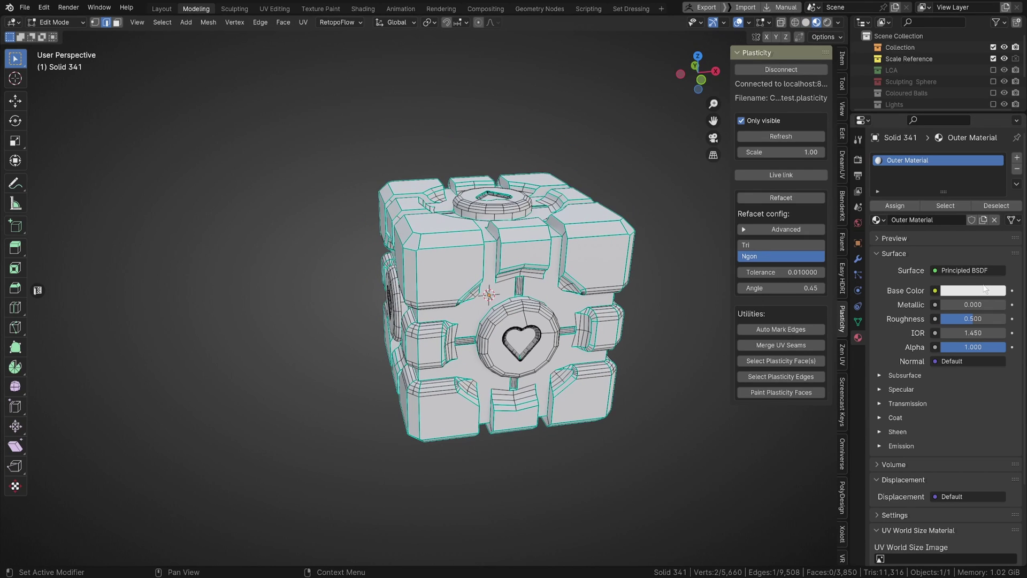
{"action": "mouse_move", "coordinate": [661, 263]}
{"action": "middle_mouse_down"}
{"action": "mouse_move", "coordinate": [688, 282]}
{"action": "mouse_move", "coordinate": [673, 259]}
{"action": "middle_mouse_up"}
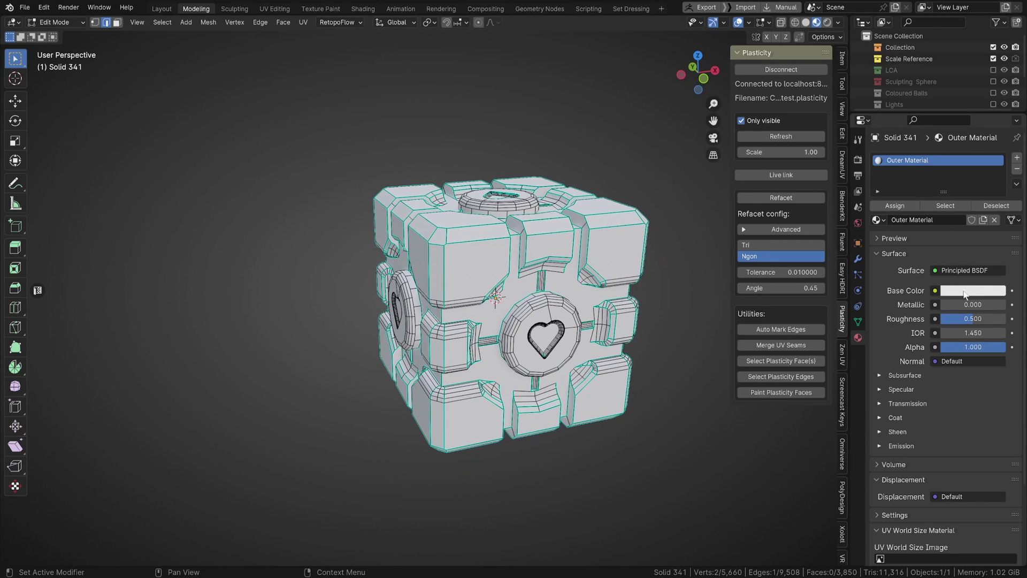
Step: Darken the base color of Outer Material to a medium grey
{"action": "left_click", "coordinate": [965, 292]}
{"action": "mouse_move", "coordinate": [893, 120]}
{"action": "left_mouse_down"}
{"action": "mouse_move", "coordinate": [890, 160]}
{"action": "mouse_move", "coordinate": [891, 144]}
{"action": "left_mouse_up"}
{"action": "middle_click_drag", "start_coordinate": [269, 406], "coordinate": [313, 391]}
{"action": "left_click", "coordinate": [952, 294]}
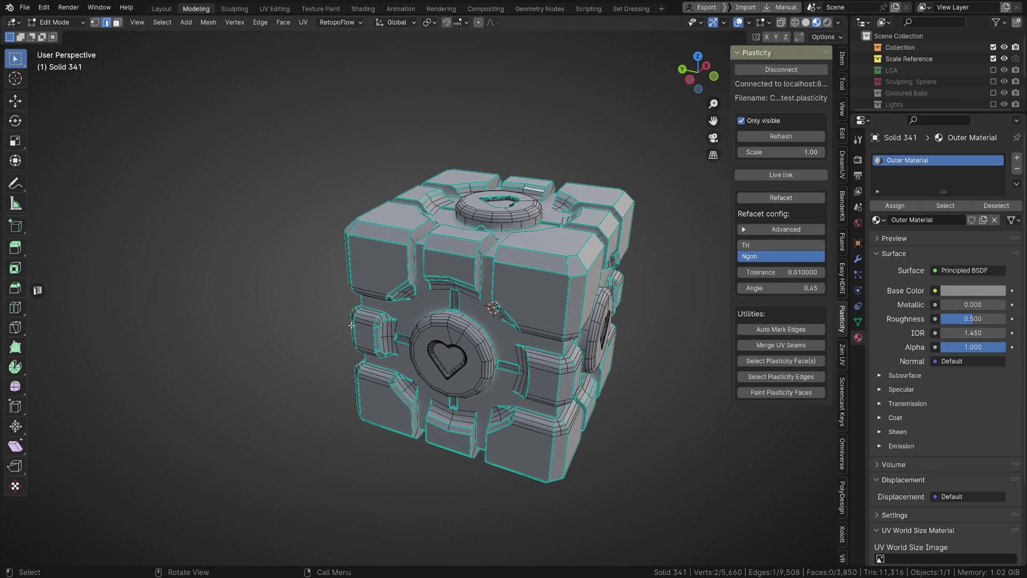
Step: Switch to face selection and select the four flat recessed panels around the heart disc on one side of the cube
{"action": "middle_click_drag", "start_coordinate": [356, 321], "coordinate": [377, 323]}
{"action": "scroll", "coordinate": [570, 381], "scroll_direction": "up", "scroll_amount": 4}
{"action": "middle_click_drag", "start_coordinate": [570, 381], "coordinate": [480, 366]}
{"action": "scroll", "coordinate": [577, 340], "scroll_direction": "up", "scroll_amount": 2}
{"action": "scroll", "coordinate": [463, 348], "scroll_direction": "down", "scroll_amount": 5}
{"action": "middle_click_drag", "start_coordinate": [495, 296], "coordinate": [505, 315]}
{"action": "key", "text": "3"}
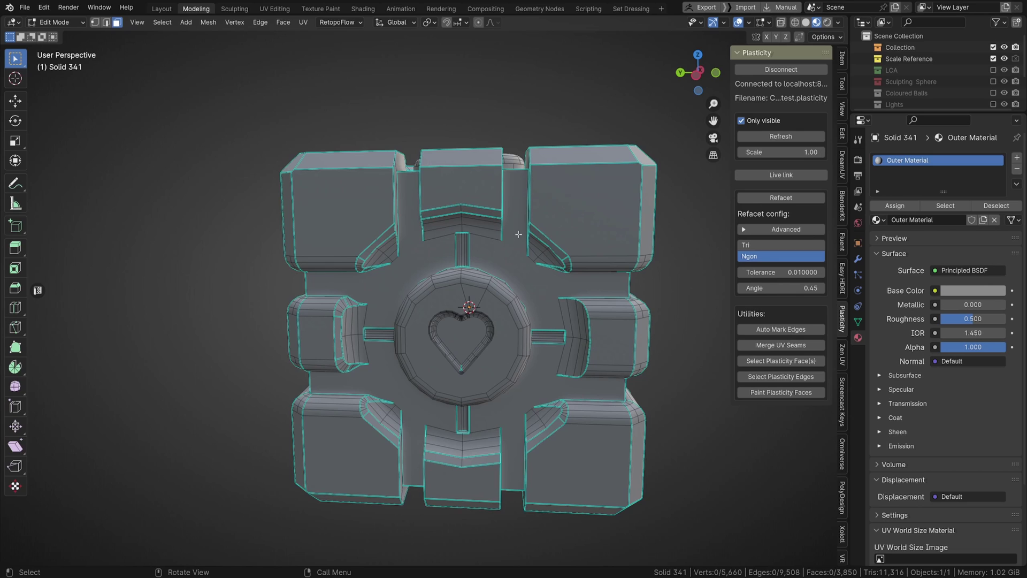
{"action": "left_click", "coordinate": [503, 260]}
{"action": "left_click", "coordinate": [386, 279], "text": "shift"}
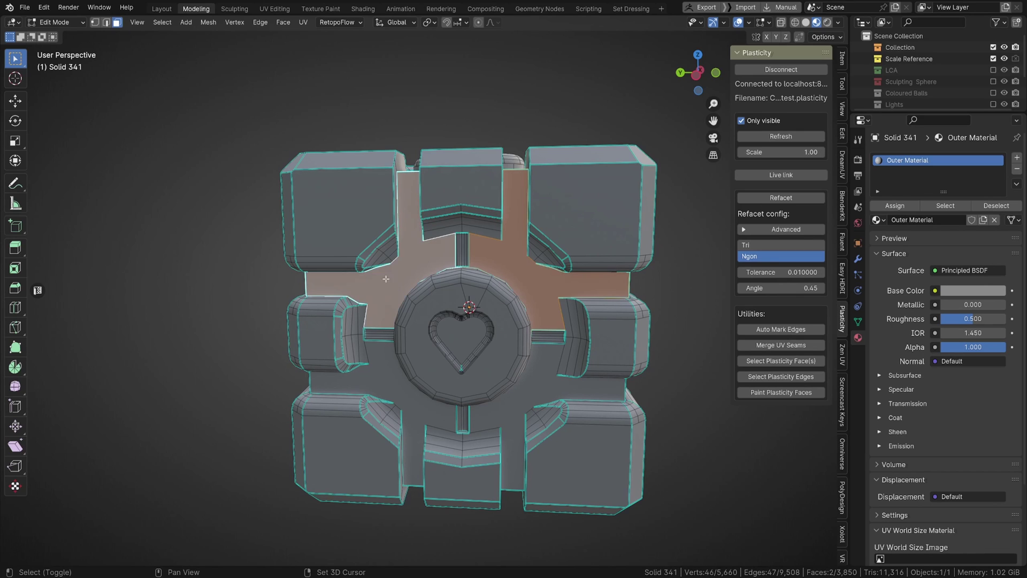
{"action": "left_click", "coordinate": [408, 391], "text": "shift"}
{"action": "left_click", "coordinate": [557, 393], "text": "shift"}
Step: Add the four flat recessed panels on the neighbouring side to the selection
{"action": "middle_click_drag", "start_coordinate": [556, 393], "coordinate": [444, 388]}
{"action": "left_click", "coordinate": [601, 298], "text": "shift"}
{"action": "middle_click_drag", "start_coordinate": [633, 381], "coordinate": [507, 355], "text": "shift"}
{"action": "left_click", "coordinate": [551, 350], "text": "shift"}
{"action": "left_click", "coordinate": [581, 300], "text": "shift"}
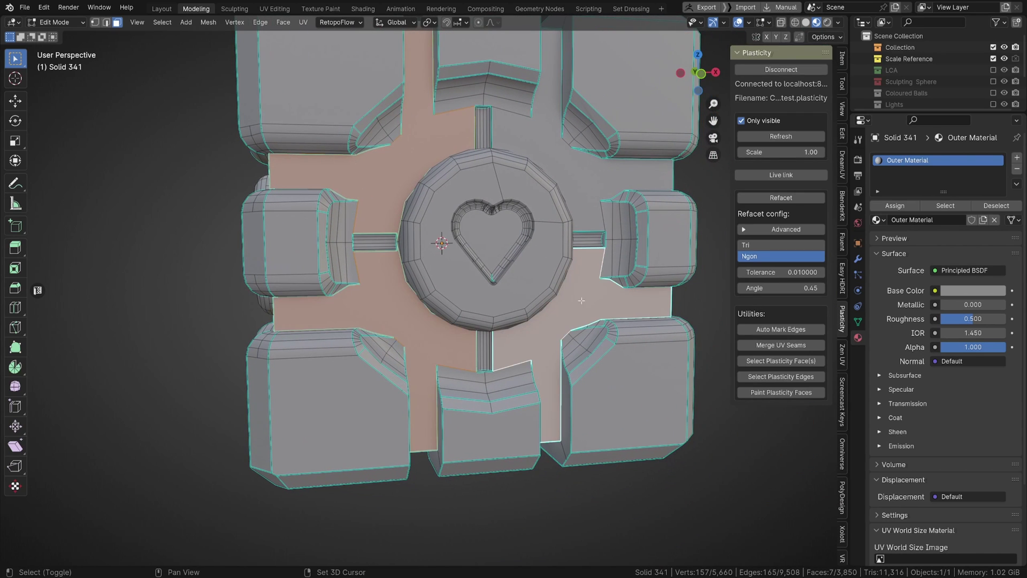
{"action": "left_click", "coordinate": [593, 212], "text": "shift"}
Step: Extend the selection with the four recessed panels around the heart disc on the third side
{"action": "middle_click_drag", "start_coordinate": [593, 212], "coordinate": [489, 230]}
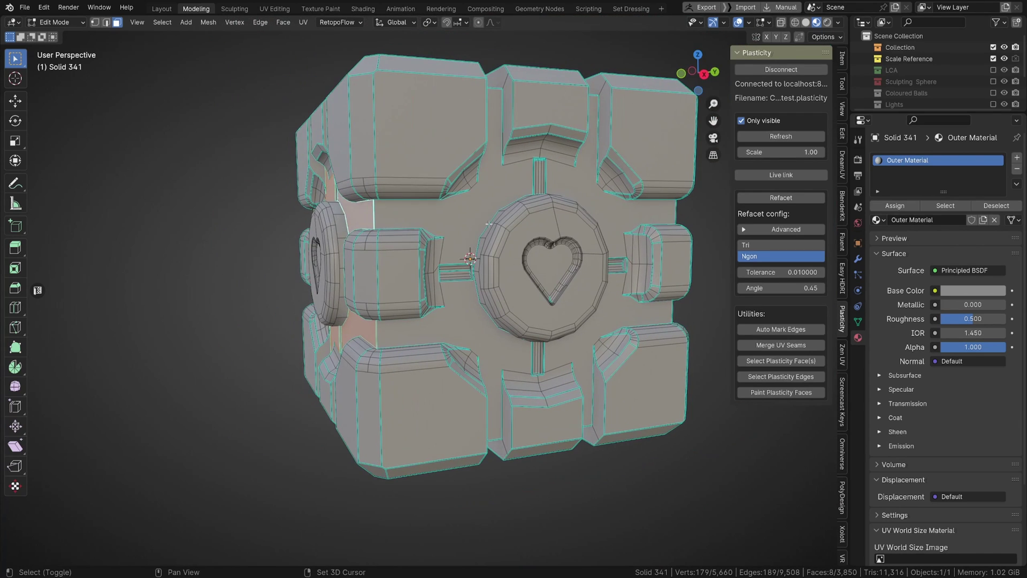
{"action": "left_click", "coordinate": [489, 209], "text": "shift"}
{"action": "left_click", "coordinate": [472, 318], "text": "shift"}
{"action": "middle_click_drag", "start_coordinate": [472, 318], "coordinate": [423, 321]}
{"action": "left_click", "coordinate": [530, 328], "text": "shift"}
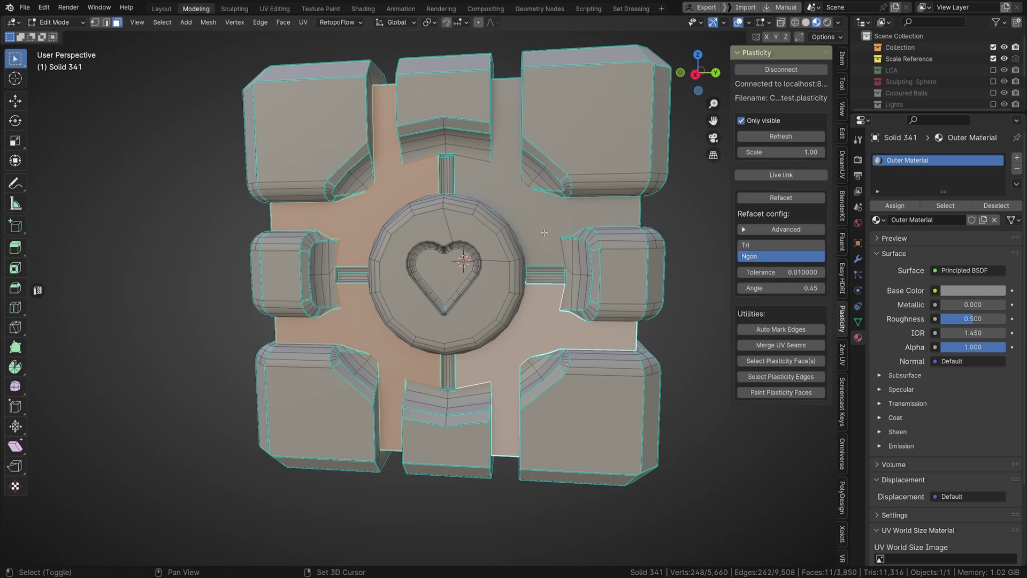
{"action": "left_click", "coordinate": [544, 233], "text": "shift"}
Step: Add the four recessed panels on the fourth side of the cube to the face selection
{"action": "scroll", "coordinate": [585, 276], "scroll_direction": "down", "scroll_amount": 4}
{"action": "middle_click_drag", "start_coordinate": [585, 276], "coordinate": [497, 281]}
{"action": "left_click", "coordinate": [468, 252], "text": "shift"}
{"action": "left_click", "coordinate": [518, 243], "text": "shift"}
{"action": "middle_click_drag", "start_coordinate": [518, 243], "coordinate": [481, 212]}
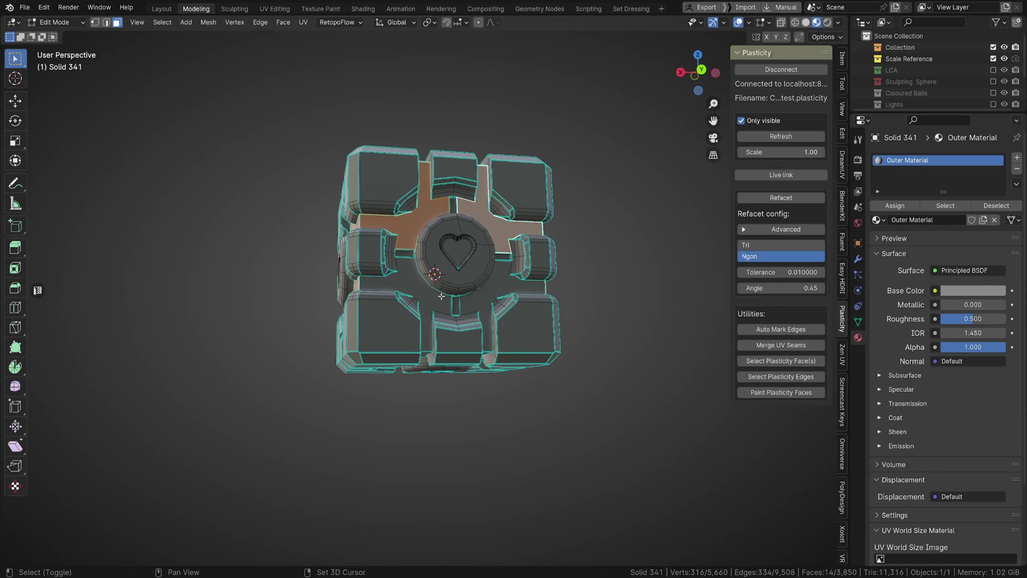
{"action": "left_click", "coordinate": [505, 288], "text": "shift"}
{"action": "left_click", "coordinate": [432, 303], "text": "shift"}
Step: Add the recessed panels around the disc on the cube's top side to the selection
{"action": "middle_click_drag", "start_coordinate": [432, 302], "coordinate": [393, 360]}
{"action": "middle_click_drag", "start_coordinate": [456, 351], "coordinate": [478, 344]}
{"action": "middle_click_drag", "start_coordinate": [372, 355], "coordinate": [467, 269]}
{"action": "left_click", "coordinate": [513, 241], "text": "ctrl"}
{"action": "middle_click_drag", "start_coordinate": [513, 328], "coordinate": [656, 247]}
{"action": "middle_click_drag", "start_coordinate": [455, 293], "coordinate": [655, 469]}
{"action": "middle_click_drag", "start_coordinate": [500, 388], "coordinate": [575, 435]}
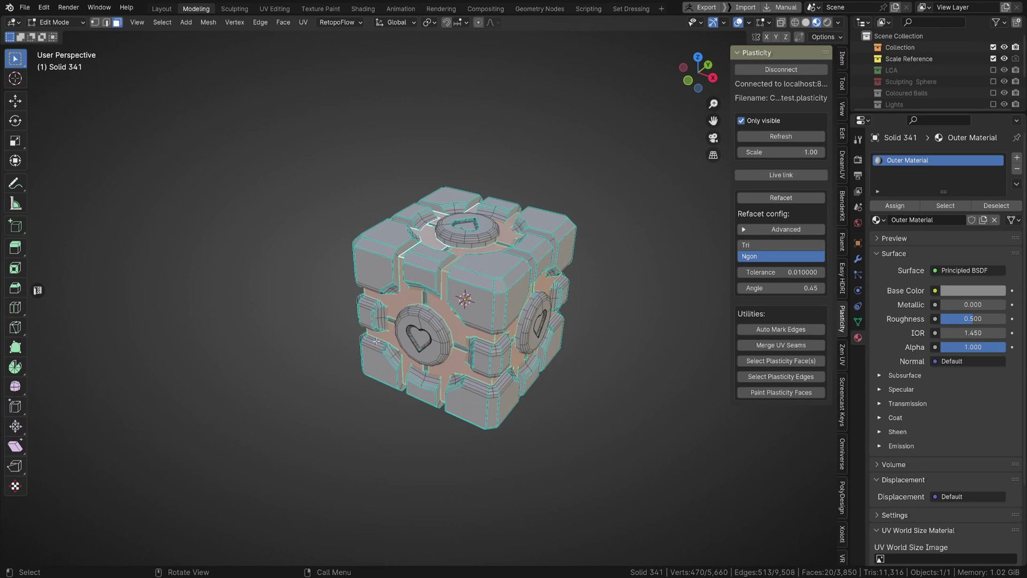
{"action": "scroll", "coordinate": [447, 332], "scroll_direction": "up", "scroll_amount": 2}
{"action": "middle_click_drag", "start_coordinate": [448, 333], "coordinate": [462, 291], "text": "shift"}
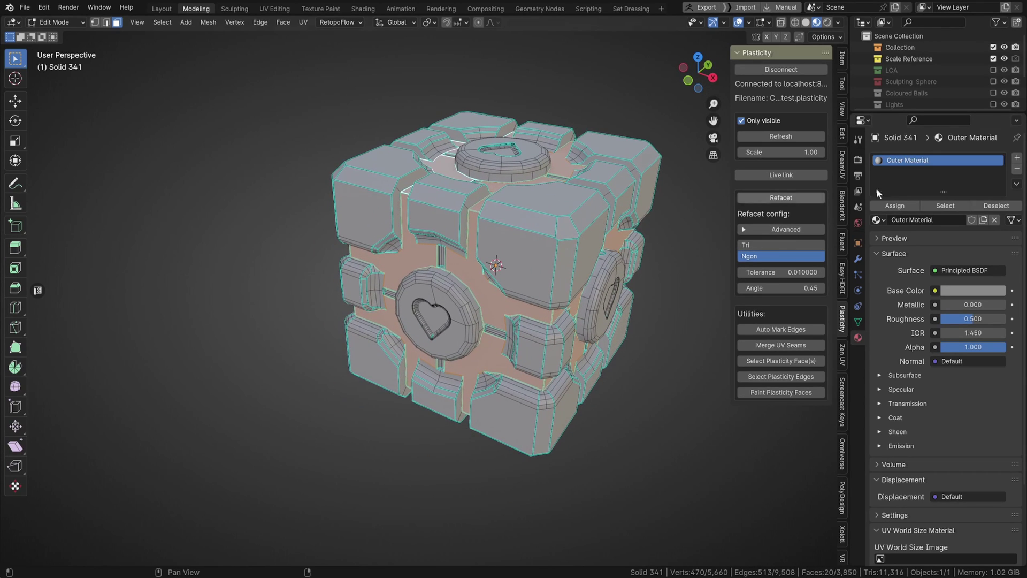
Step: Add a second material slot, assign the selected recessed panels to it, and clear the face selection
{"action": "left_click", "coordinate": [1017, 158]}
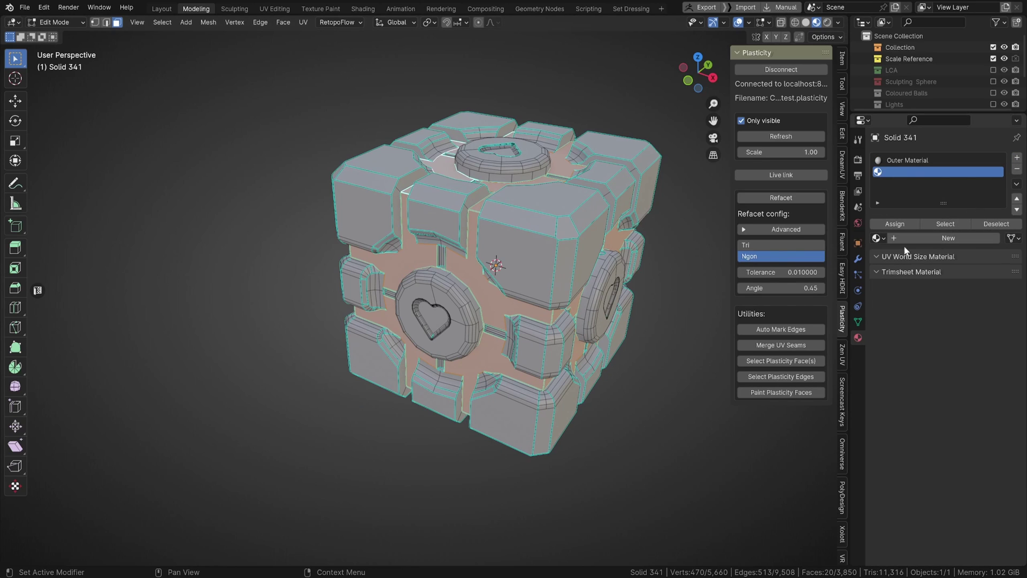
{"action": "left_click", "coordinate": [906, 225]}
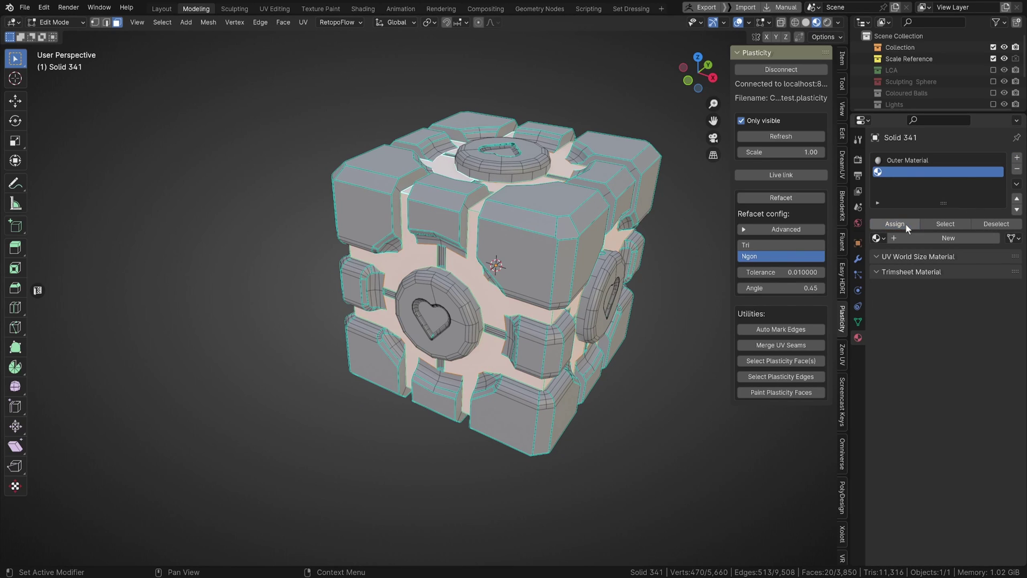
{"action": "scroll", "coordinate": [488, 323], "scroll_direction": "down", "scroll_amount": 1}
{"action": "middle_click_drag", "start_coordinate": [488, 322], "coordinate": [534, 319]}
{"action": "scroll", "coordinate": [559, 324], "scroll_direction": "up", "scroll_amount": 2}
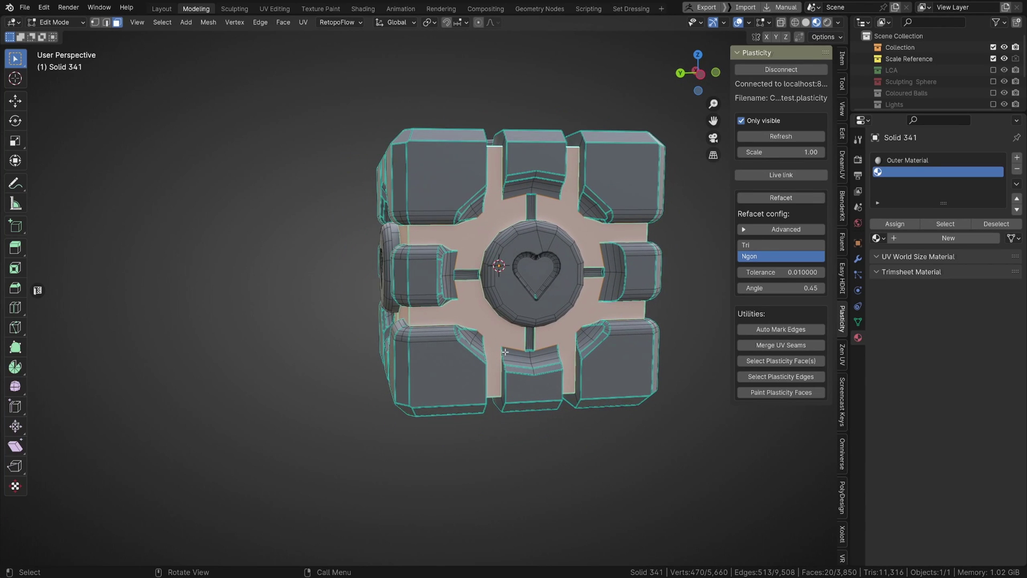
{"action": "middle_click_drag", "start_coordinate": [498, 354], "coordinate": [607, 345]}
{"action": "left_click", "coordinate": [688, 424]}
{"action": "middle_click_drag", "start_coordinate": [615, 411], "coordinate": [567, 403]}
{"action": "scroll", "coordinate": [573, 343], "scroll_direction": "up", "scroll_amount": 3}
{"action": "scroll", "coordinate": [575, 321], "scroll_direction": "down", "scroll_amount": 3}
{"action": "middle_click_drag", "start_coordinate": [578, 320], "coordinate": [529, 352]}
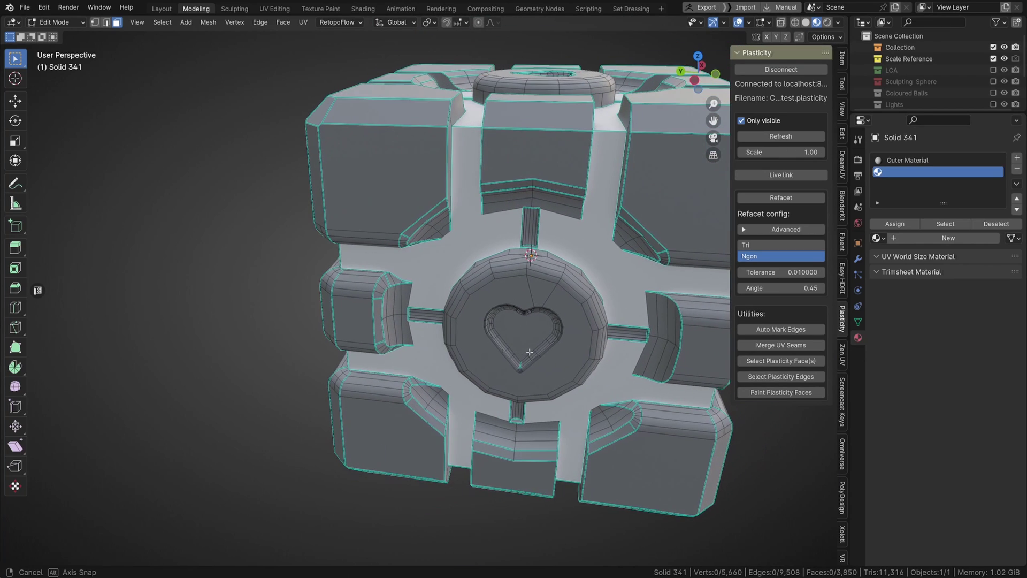
Step: Select faces inside the small connector grooves around the heart disc on one side
{"action": "scroll", "coordinate": [546, 262], "scroll_direction": "up", "scroll_amount": 3}
{"action": "middle_click_drag", "start_coordinate": [550, 254], "coordinate": [503, 244], "text": "shift"}
{"action": "left_click", "coordinate": [485, 355]}
{"action": "left_click", "coordinate": [481, 306], "text": "shift"}
{"action": "middle_click_drag", "start_coordinate": [482, 307], "coordinate": [405, 436]}
{"action": "middle_click_drag", "start_coordinate": [332, 475], "coordinate": [436, 469]}
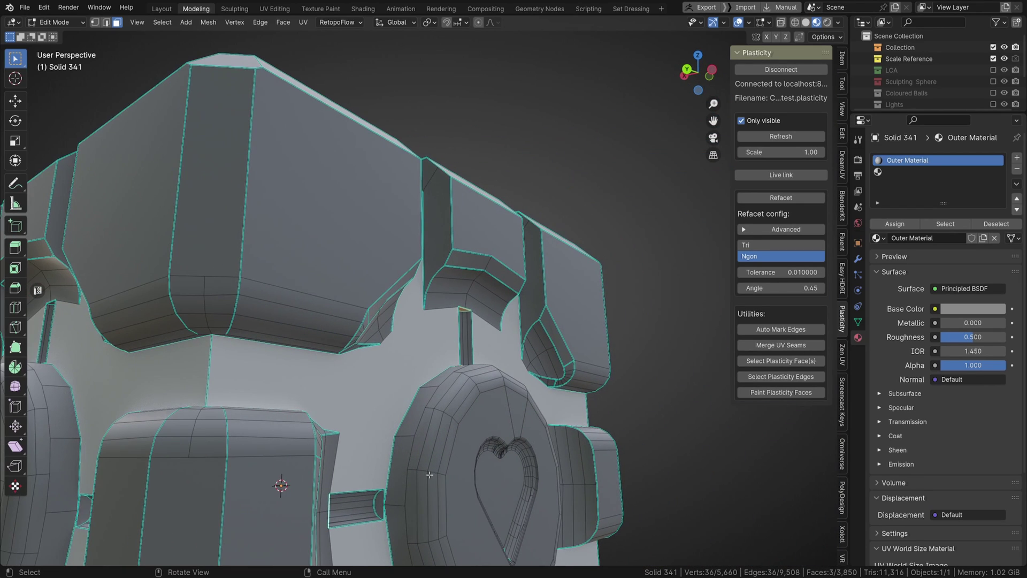
{"action": "left_click", "coordinate": [379, 500], "text": "shift"}
{"action": "middle_click_drag", "start_coordinate": [637, 497], "coordinate": [573, 484]}
{"action": "middle_click_drag", "start_coordinate": [573, 484], "coordinate": [517, 433], "text": "shift"}
{"action": "left_click", "coordinate": [393, 437], "text": "shift"}
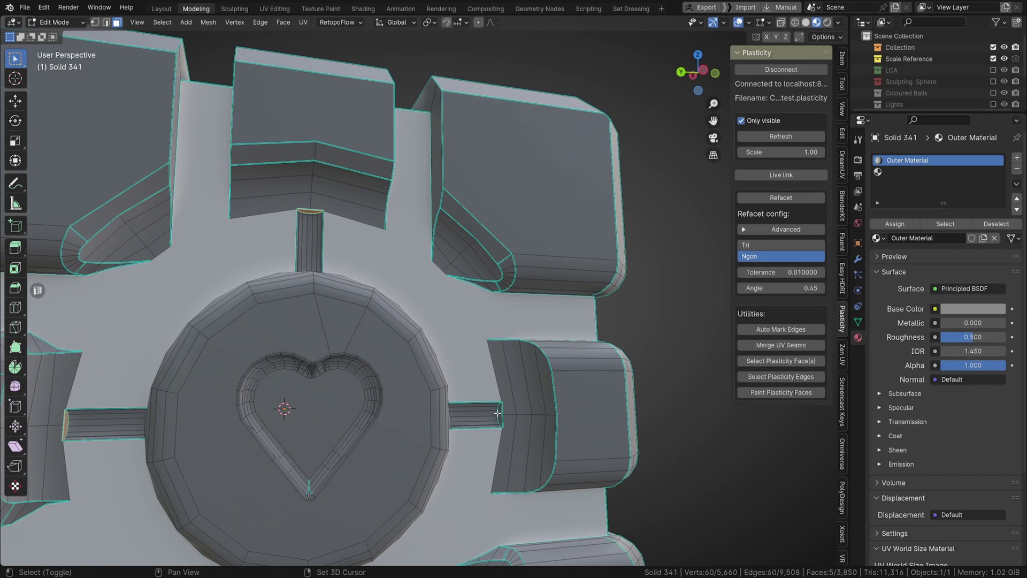
Step: Add the remaining connector groove faces on this side and expand the selection to their complete Plasticity faces
{"action": "middle_click_drag", "start_coordinate": [487, 282], "coordinate": [403, 380]}
{"action": "scroll", "coordinate": [449, 332], "scroll_direction": "down", "scroll_amount": 2}
{"action": "middle_click_drag", "start_coordinate": [403, 428], "coordinate": [433, 392]}
{"action": "middle_click_drag", "start_coordinate": [434, 392], "coordinate": [527, 219], "text": "shift"}
{"action": "middle_click_drag", "start_coordinate": [521, 230], "coordinate": [475, 272]}
{"action": "middle_click_drag", "start_coordinate": [442, 306], "coordinate": [475, 273]}
{"action": "middle_click_drag", "start_coordinate": [475, 236], "coordinate": [460, 310], "text": "shift"}
{"action": "left_click_drag", "start_coordinate": [593, 253], "coordinate": [591, 262], "text": "shift"}
{"action": "middle_click_drag", "start_coordinate": [503, 289], "coordinate": [539, 331], "text": "shift"}
{"action": "left_click_drag", "start_coordinate": [494, 174], "coordinate": [498, 180], "text": "shift"}
{"action": "middle_click_drag", "start_coordinate": [498, 182], "coordinate": [501, 275]}
{"action": "left_click_drag", "start_coordinate": [378, 304], "coordinate": [379, 313], "text": "shift"}
{"action": "middle_click_drag", "start_coordinate": [484, 307], "coordinate": [487, 258]}
{"action": "left_click", "coordinate": [814, 361]}
{"action": "scroll", "coordinate": [486, 258], "scroll_direction": "down", "scroll_amount": 1}
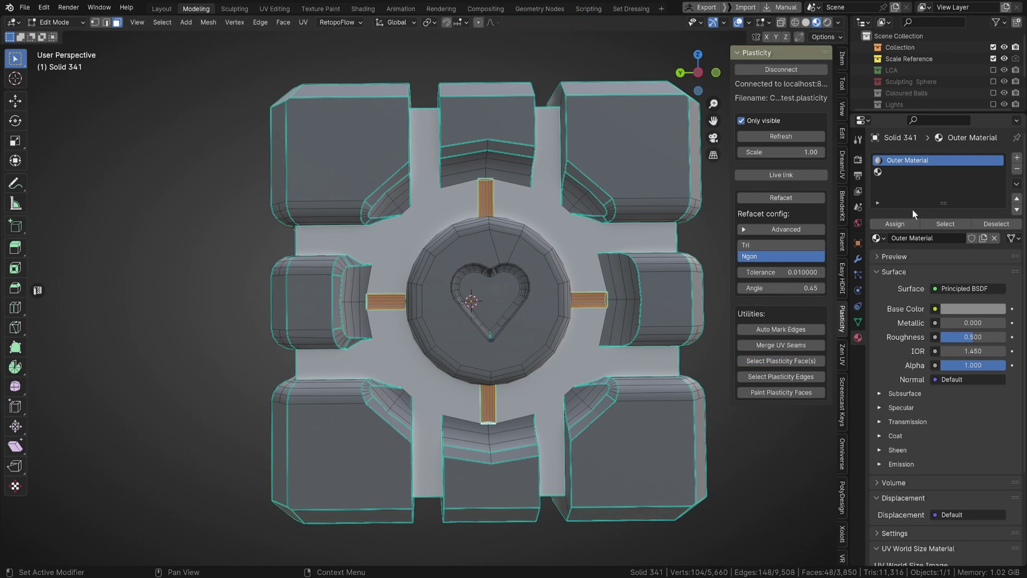
Step: Add a third material slot, assign the selected connector grooves to it, and create a new material in the slot
{"action": "left_click", "coordinate": [1016, 160]}
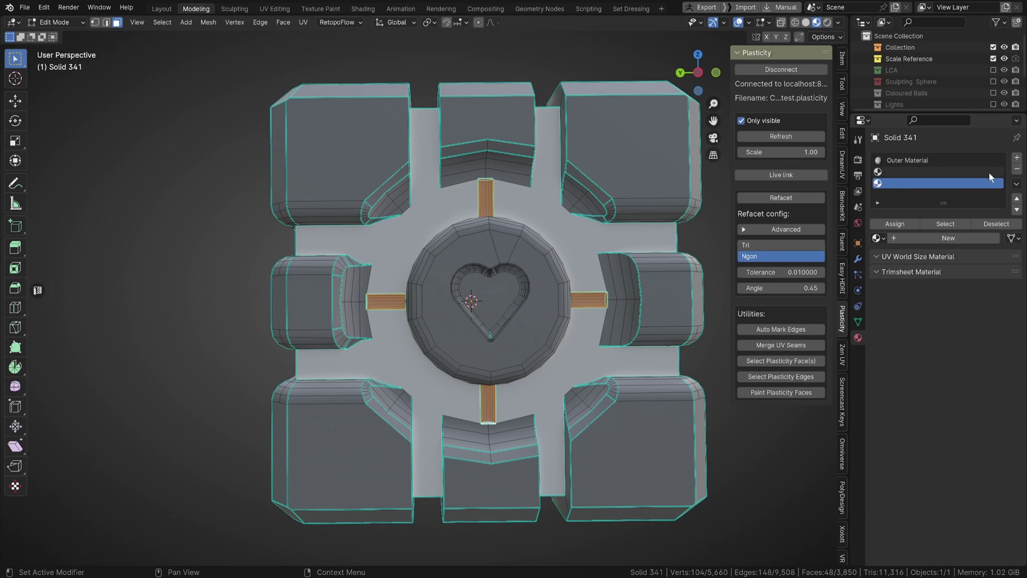
{"action": "left_click", "coordinate": [902, 226]}
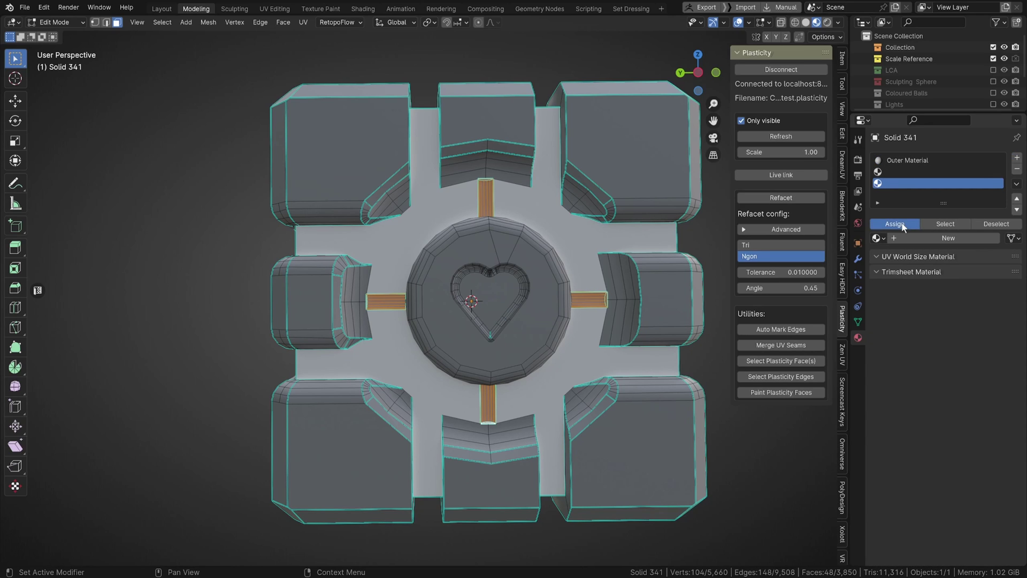
{"action": "middle_click_drag", "start_coordinate": [575, 300], "coordinate": [590, 315]}
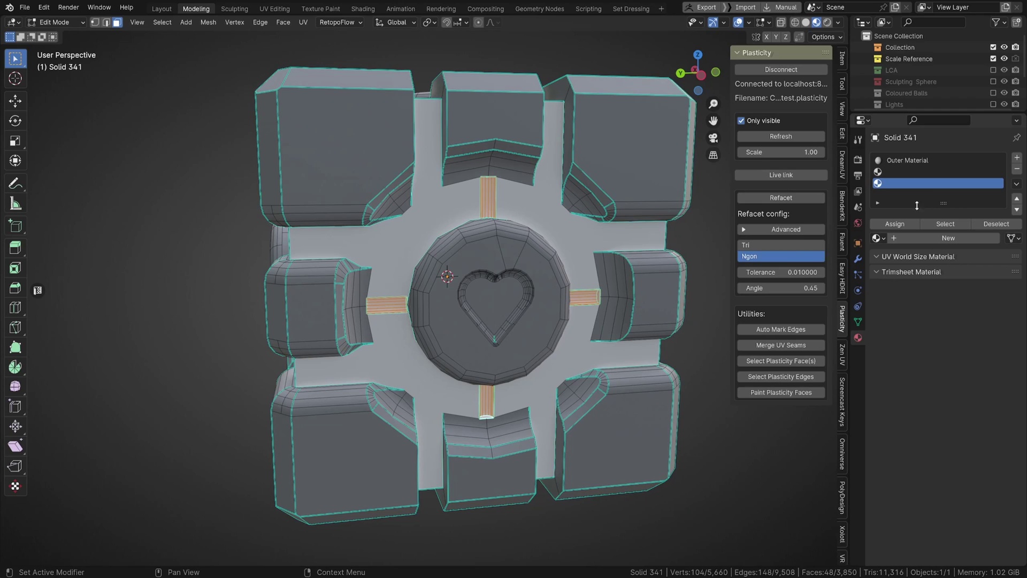
{"action": "left_click", "coordinate": [916, 237]}
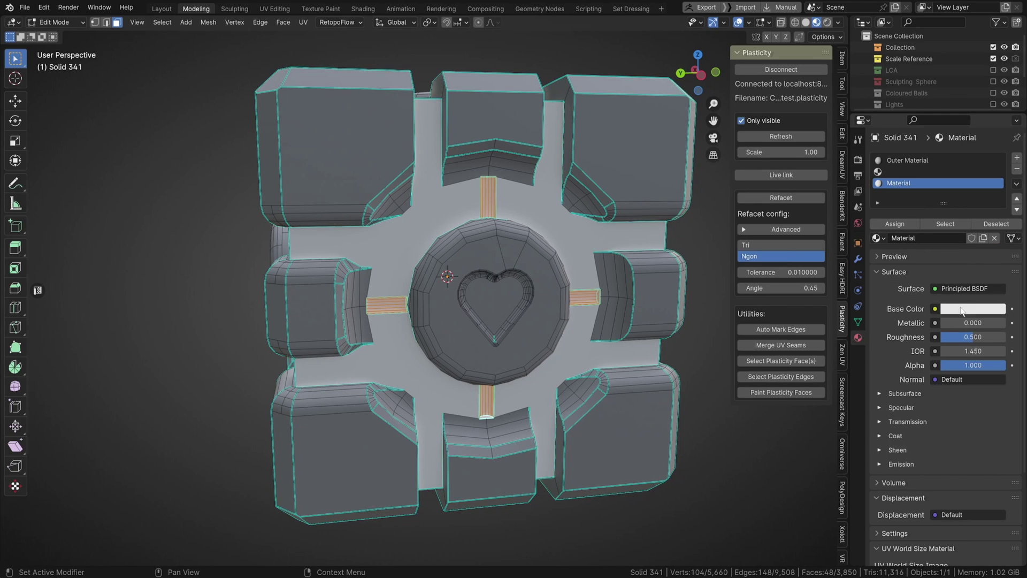
Step: Give the new material a magenta emission colour with a strength of 24.9 and check the glow in Object Mode
{"action": "left_click", "coordinate": [880, 465]}
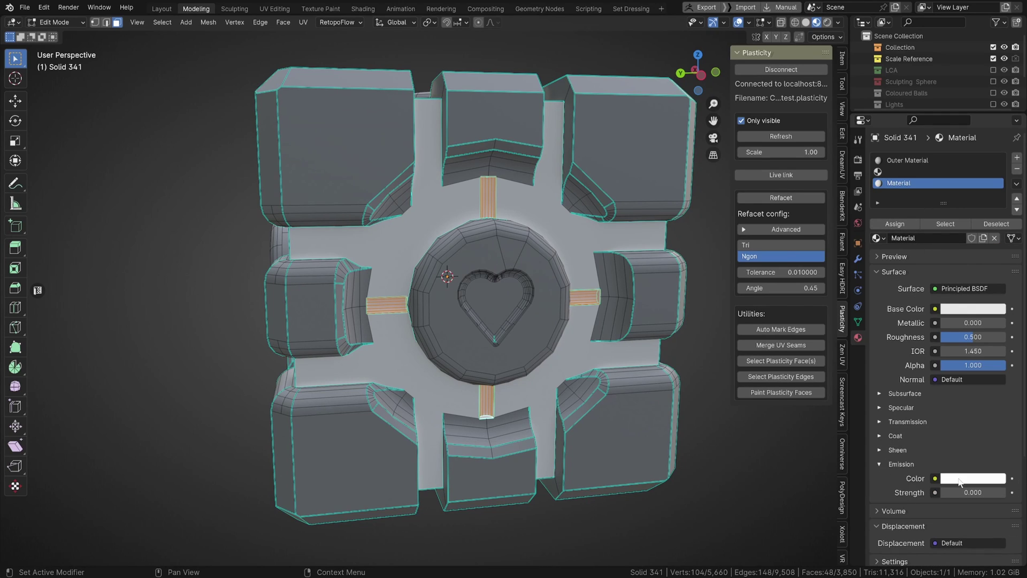
{"action": "left_click", "coordinate": [960, 479]}
{"action": "left_click", "coordinate": [980, 395]}
{"action": "left_click_drag", "start_coordinate": [981, 358], "coordinate": [1000, 287]}
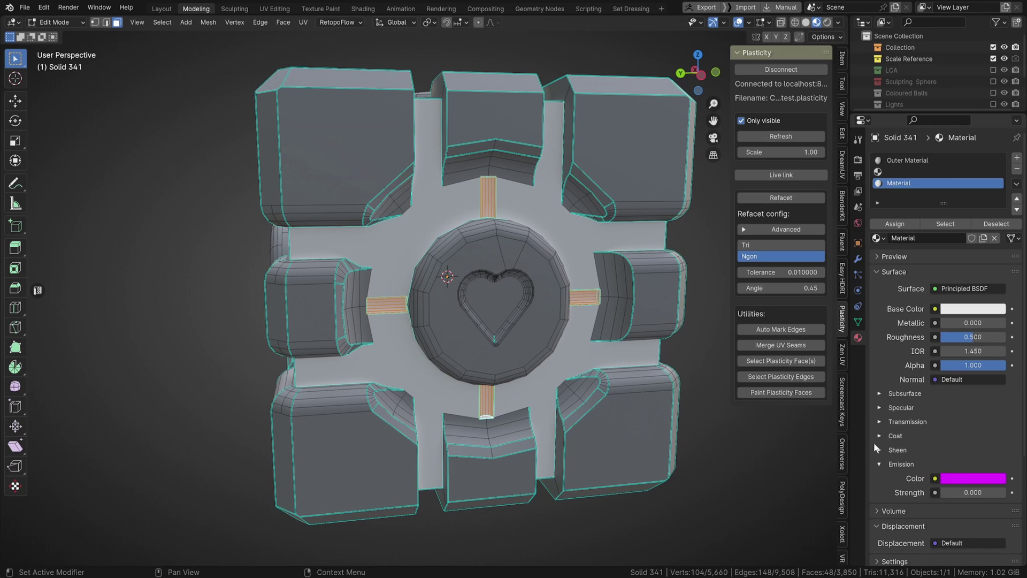
{"action": "left_click_drag", "start_coordinate": [971, 492], "coordinate": [1018, 492]}
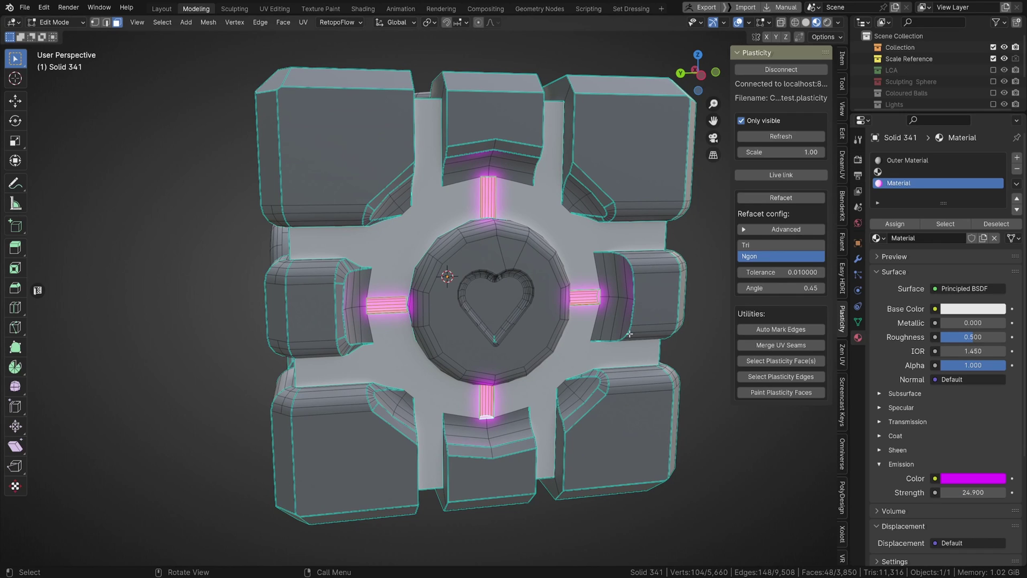
{"action": "scroll", "coordinate": [636, 325], "scroll_direction": "down", "scroll_amount": 3}
{"action": "key", "text": "Tab"}
{"action": "middle_click_drag", "start_coordinate": [686, 317], "coordinate": [569, 300]}
Step: Return to Edit Mode and select the floor and sample wall faces of the heart recess in the disc
{"action": "key", "text": "Tab"}
{"action": "scroll", "coordinate": [466, 284], "scroll_direction": "up", "scroll_amount": 6}
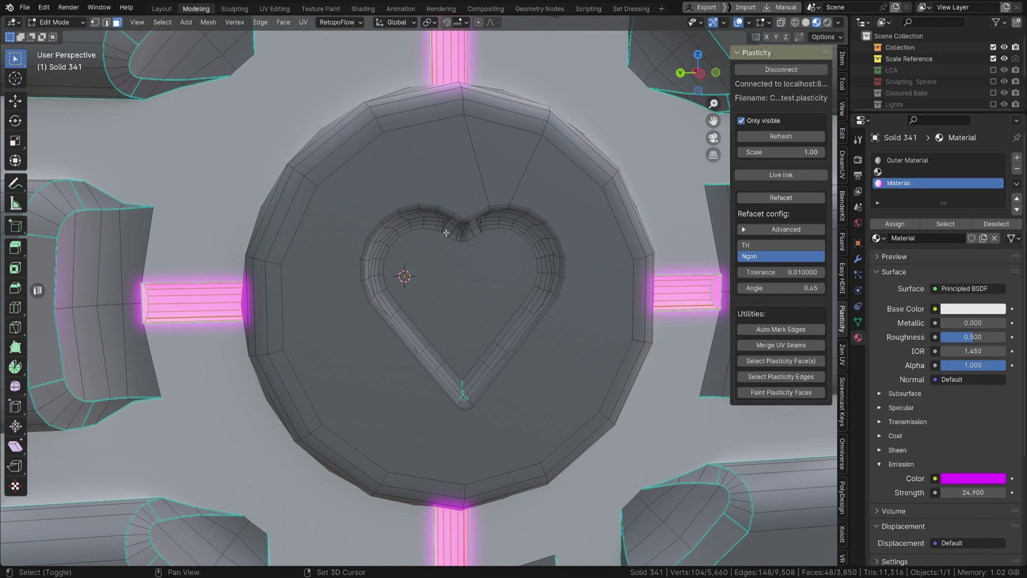
{"action": "left_click_drag", "start_coordinate": [446, 232], "coordinate": [466, 402], "text": "shift"}
{"action": "left_click_drag", "start_coordinate": [492, 350], "coordinate": [502, 367], "text": "shift"}
{"action": "left_click_drag", "start_coordinate": [418, 308], "coordinate": [406, 340], "text": "shift"}
{"action": "middle_click_drag", "start_coordinate": [414, 345], "coordinate": [444, 234]}
{"action": "left_click_drag", "start_coordinate": [454, 209], "coordinate": [471, 237], "text": "shift"}
{"action": "left_click_drag", "start_coordinate": [477, 187], "coordinate": [501, 187], "text": "ctrl"}
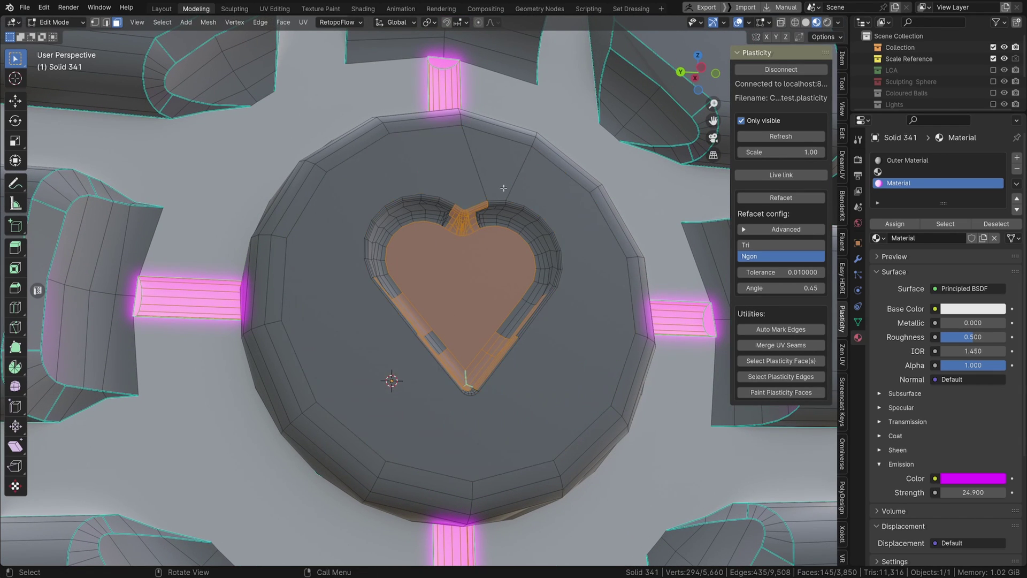
Step: Expand the heart selection to complete Plasticity faces and add the missed faces at the heart's notch
{"action": "middle_click_drag", "start_coordinate": [503, 269], "coordinate": [502, 272]}
{"action": "left_click", "coordinate": [778, 361]}
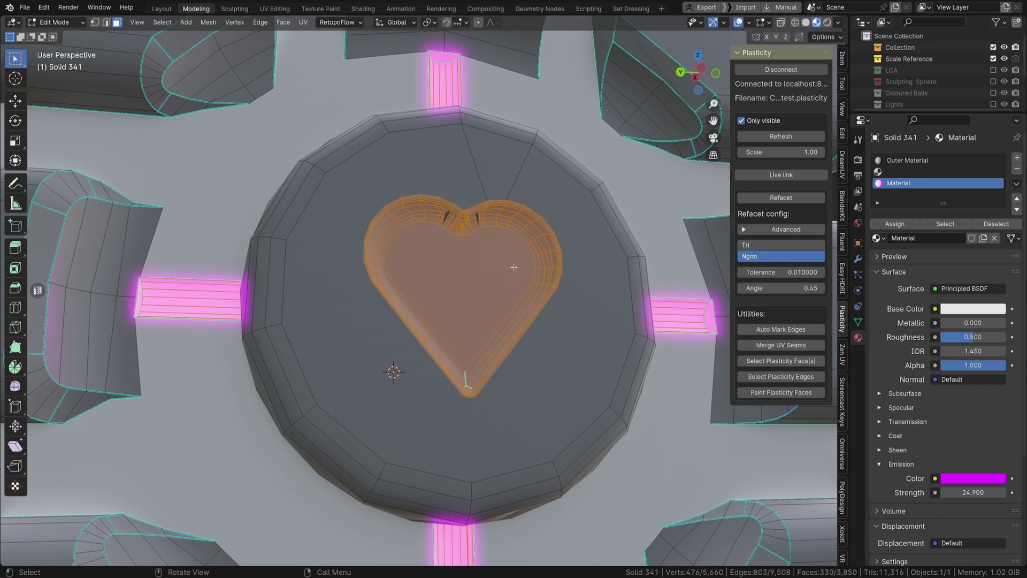
{"action": "left_click_drag", "start_coordinate": [437, 214], "coordinate": [486, 236], "text": "shift"}
{"action": "scroll", "coordinate": [518, 321], "scroll_direction": "down", "scroll_amount": 4}
{"action": "middle_click_drag", "start_coordinate": [518, 322], "coordinate": [495, 330]}
{"action": "scroll", "coordinate": [479, 333], "scroll_direction": "down", "scroll_amount": 1}
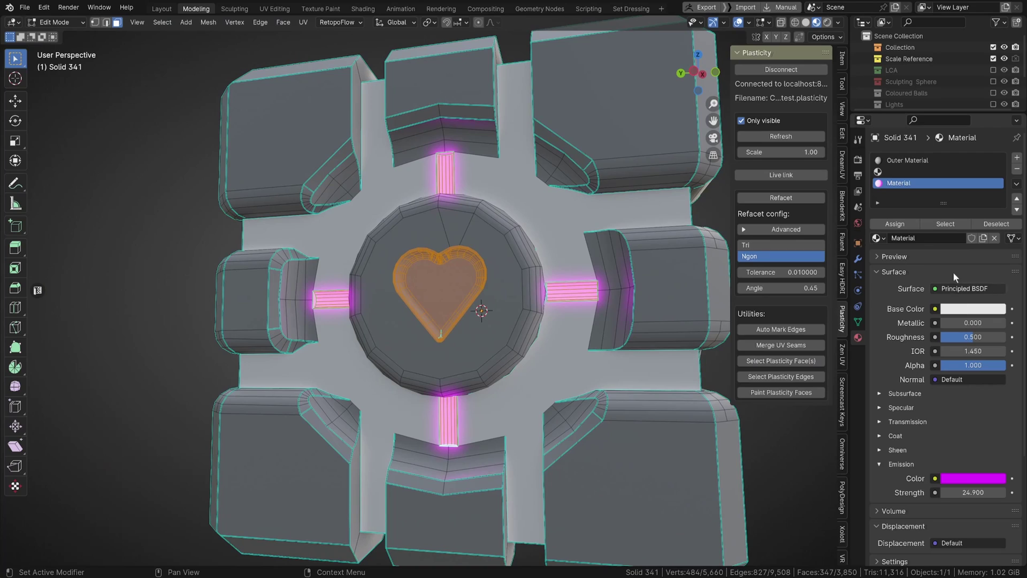
Step: Assign the magenta emission material to the heart recess and inspect the cube in Object Mode
{"action": "left_click", "coordinate": [906, 226]}
{"action": "scroll", "coordinate": [423, 357], "scroll_direction": "down", "scroll_amount": 2}
{"action": "mouse_move", "coordinate": [423, 357]}
{"action": "middle_mouse_down"}
{"action": "mouse_move", "coordinate": [499, 388]}
{"action": "mouse_move", "coordinate": [423, 354]}
{"action": "middle_mouse_up"}
{"action": "key", "text": "Tab"}
{"action": "scroll", "coordinate": [457, 366], "scroll_direction": "down", "scroll_amount": 2}
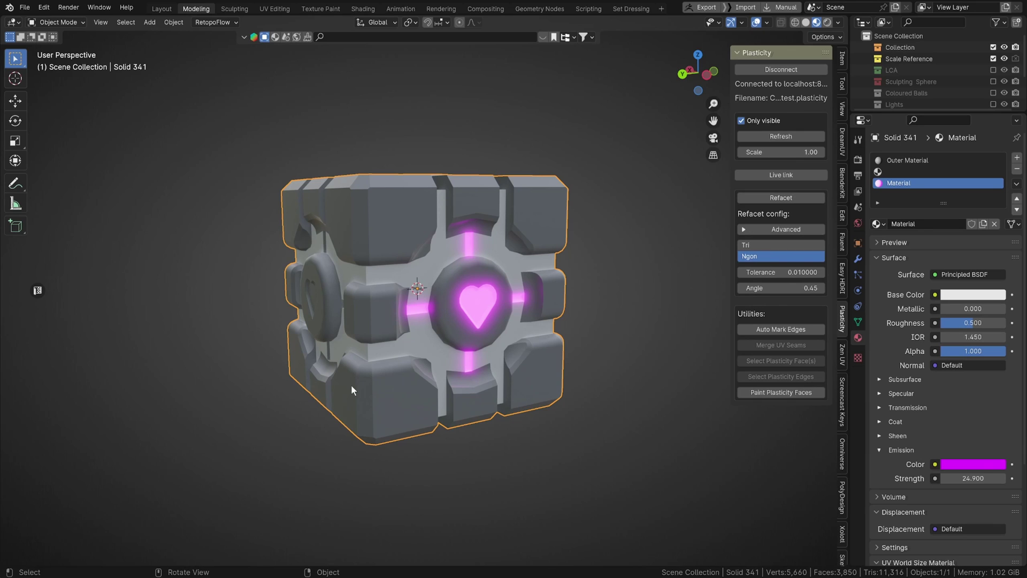
{"action": "middle_click_drag", "start_coordinate": [351, 384], "coordinate": [258, 336]}
{"action": "scroll", "coordinate": [251, 364], "scroll_direction": "up", "scroll_amount": 3}
{"action": "scroll", "coordinate": [374, 283], "scroll_direction": "up", "scroll_amount": 1}
{"action": "scroll", "coordinate": [395, 274], "scroll_direction": "down", "scroll_amount": 1}
{"action": "middle_click_drag", "start_coordinate": [304, 297], "coordinate": [570, 301]}
Step: Re-enter Edit Mode and select faces in the heart recess and a connector groove on the cube's top side
{"action": "scroll", "coordinate": [534, 275], "scroll_direction": "up", "scroll_amount": 6}
{"action": "middle_click_drag", "start_coordinate": [500, 248], "coordinate": [529, 328], "text": "shift"}
{"action": "scroll", "coordinate": [615, 389], "scroll_direction": "down", "scroll_amount": 6}
{"action": "key", "text": "Tab"}
{"action": "scroll", "coordinate": [479, 275], "scroll_direction": "up", "scroll_amount": 5}
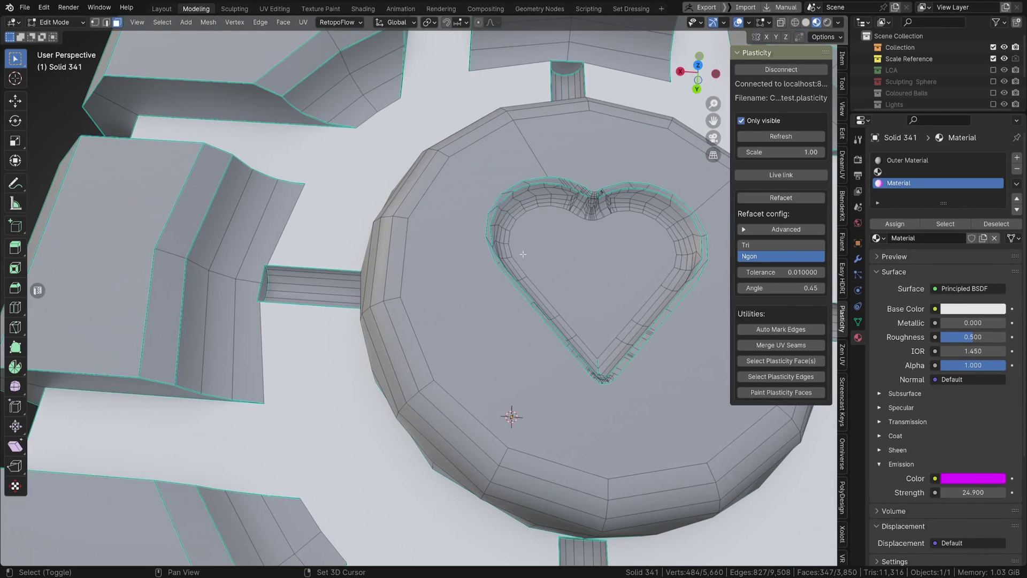
{"action": "left_click_drag", "start_coordinate": [434, 244], "coordinate": [447, 313], "text": "shift"}
{"action": "middle_click_drag", "start_coordinate": [434, 197], "coordinate": [540, 134], "text": "shift"}
{"action": "middle_click_drag", "start_coordinate": [375, 214], "coordinate": [428, 251]}
{"action": "left_click_drag", "start_coordinate": [428, 294], "coordinate": [500, 252], "text": "shift"}
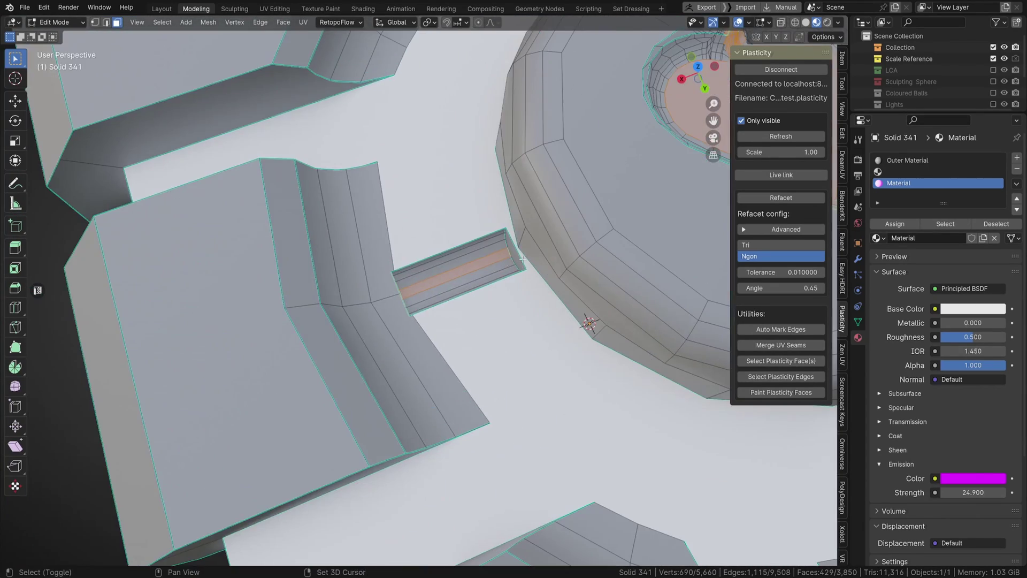
{"action": "left_click", "coordinate": [458, 270], "text": "shift"}
Step: Add the other top-side connector grooves and expand the selection to complete Plasticity faces, including the whole heart recess
{"action": "scroll", "coordinate": [458, 270], "scroll_direction": "down", "scroll_amount": 5}
{"action": "middle_click_drag", "start_coordinate": [374, 241], "coordinate": [466, 177]}
{"action": "scroll", "coordinate": [467, 169], "scroll_direction": "up", "scroll_amount": 4}
{"action": "left_click_drag", "start_coordinate": [467, 166], "coordinate": [505, 188], "text": "shift"}
{"action": "left_click", "coordinate": [781, 361]}
{"action": "scroll", "coordinate": [444, 321], "scroll_direction": "up", "scroll_amount": 5}
{"action": "left_click", "coordinate": [781, 361]}
{"action": "left_click_drag", "start_coordinate": [548, 420], "coordinate": [564, 458], "text": "shift"}
{"action": "left_click", "coordinate": [781, 361]}
{"action": "scroll", "coordinate": [506, 229], "scroll_direction": "down", "scroll_amount": 5}
Step: Assign the magenta emission material to the top side's heart and grooves and check it in Object Mode
{"action": "left_click", "coordinate": [903, 183]}
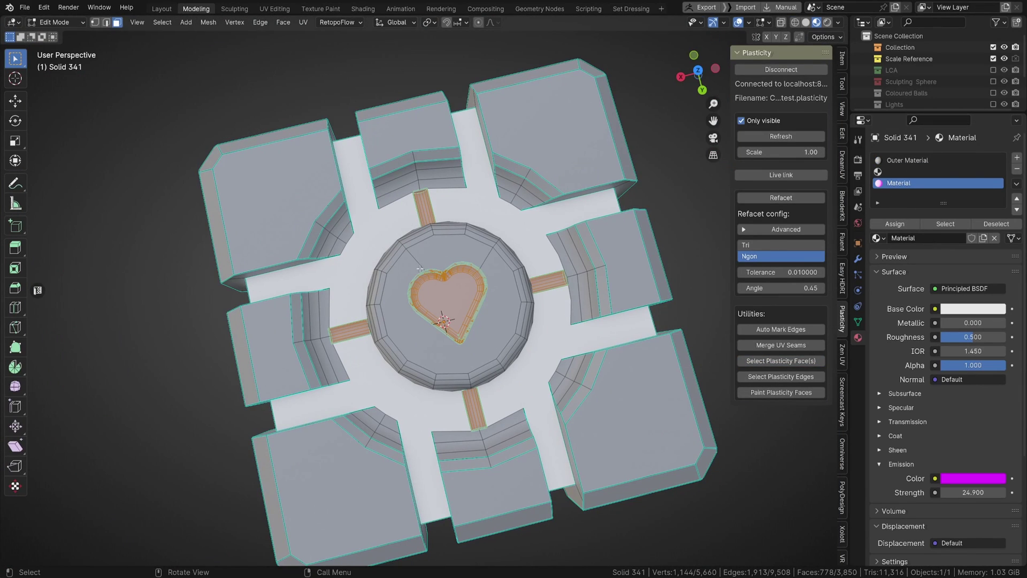
{"action": "scroll", "coordinate": [410, 268], "scroll_direction": "down", "scroll_amount": 1}
{"action": "middle_click_drag", "start_coordinate": [410, 267], "coordinate": [393, 235]}
{"action": "scroll", "coordinate": [401, 238], "scroll_direction": "up", "scroll_amount": 2}
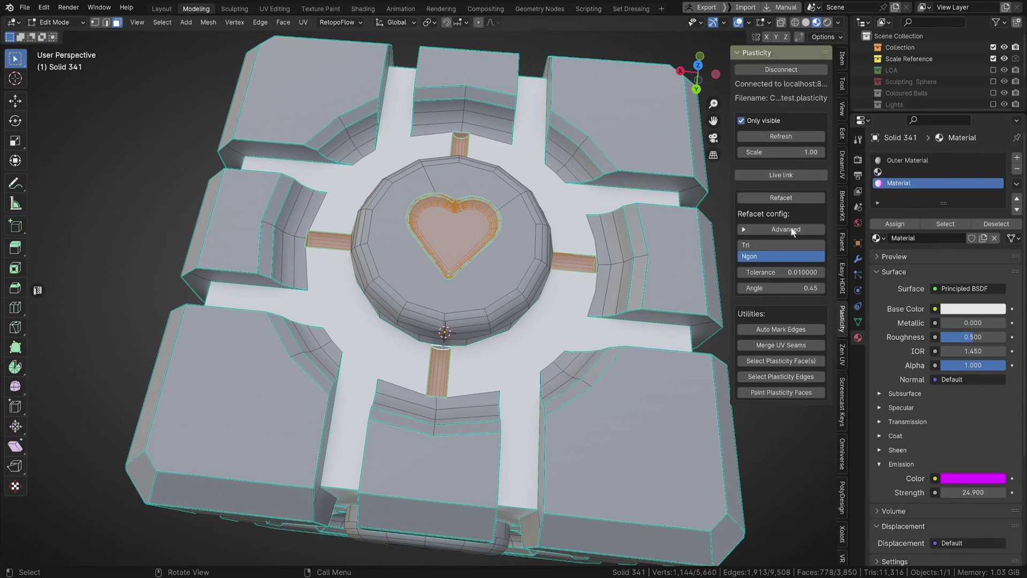
{"action": "left_click", "coordinate": [888, 227]}
{"action": "scroll", "coordinate": [626, 248], "scroll_direction": "down", "scroll_amount": 3}
{"action": "middle_click_drag", "start_coordinate": [626, 248], "coordinate": [561, 242]}
{"action": "key", "text": "Tab"}
{"action": "middle_click_drag", "start_coordinate": [467, 217], "coordinate": [549, 165]}
Step: Return to Edit Mode and select the heart recess and connector groove faces on the next side of the cube
{"action": "key", "text": "Tab"}
{"action": "scroll", "coordinate": [427, 294], "scroll_direction": "up", "scroll_amount": 6}
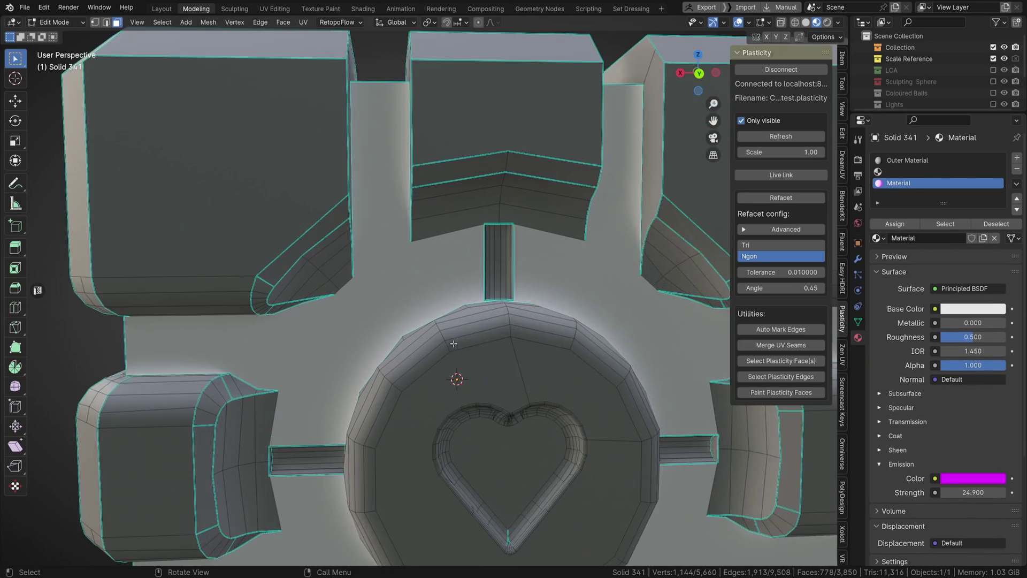
{"action": "left_click", "coordinate": [525, 250], "text": "alt+shift"}
{"action": "scroll", "coordinate": [521, 257], "scroll_direction": "down", "scroll_amount": 2}
{"action": "middle_click_drag", "start_coordinate": [464, 428], "coordinate": [246, 272], "text": "shift"}
{"action": "left_click", "coordinate": [625, 187], "text": "alt+shift"}
{"action": "left_click", "coordinate": [514, 271], "text": "alt+shift"}
{"action": "middle_click_drag", "start_coordinate": [514, 271], "coordinate": [615, 220], "text": "shift"}
{"action": "left_click", "coordinate": [483, 393], "text": "alt+shift"}
{"action": "left_click", "coordinate": [481, 218], "text": "shift"}
{"action": "scroll", "coordinate": [482, 218], "scroll_direction": "down", "scroll_amount": 3}
Step: Assign the magenta emission material to this side's selected faces and inspect the glowing details around the cube
{"action": "left_click", "coordinate": [931, 183]}
{"action": "left_click", "coordinate": [909, 222]}
{"action": "scroll", "coordinate": [375, 305], "scroll_direction": "down", "scroll_amount": 4}
{"action": "middle_click_drag", "start_coordinate": [361, 308], "coordinate": [490, 347]}
{"action": "scroll", "coordinate": [491, 346], "scroll_direction": "up", "scroll_amount": 3}
{"action": "scroll", "coordinate": [489, 328], "scroll_direction": "up", "scroll_amount": 3}
{"action": "middle_click_drag", "start_coordinate": [529, 393], "coordinate": [729, 379]}
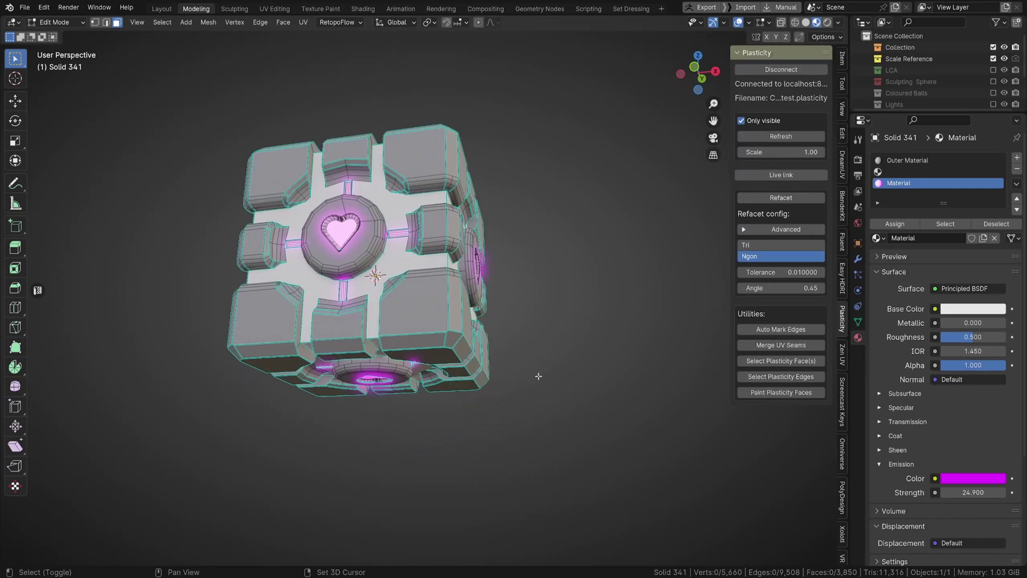
Step: In Object Mode, create a new material in the cube's empty second slot and darken its base colour to dark grey
{"action": "middle_click_drag", "start_coordinate": [383, 396], "coordinate": [615, 240]}
{"action": "key", "text": "Tab"}
{"action": "scroll", "coordinate": [374, 435], "scroll_direction": "down", "scroll_amount": 2}
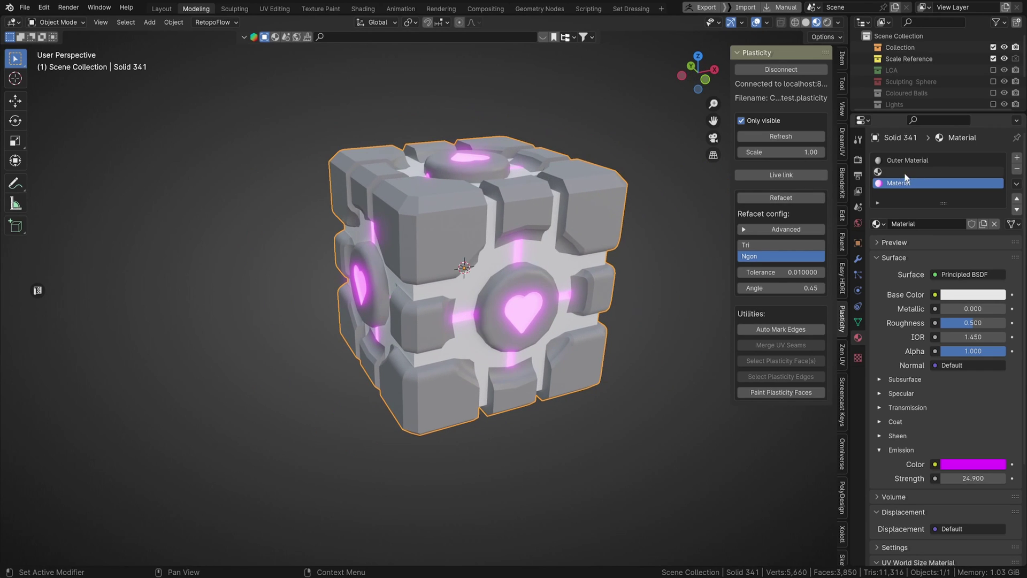
{"action": "left_click", "coordinate": [904, 173]}
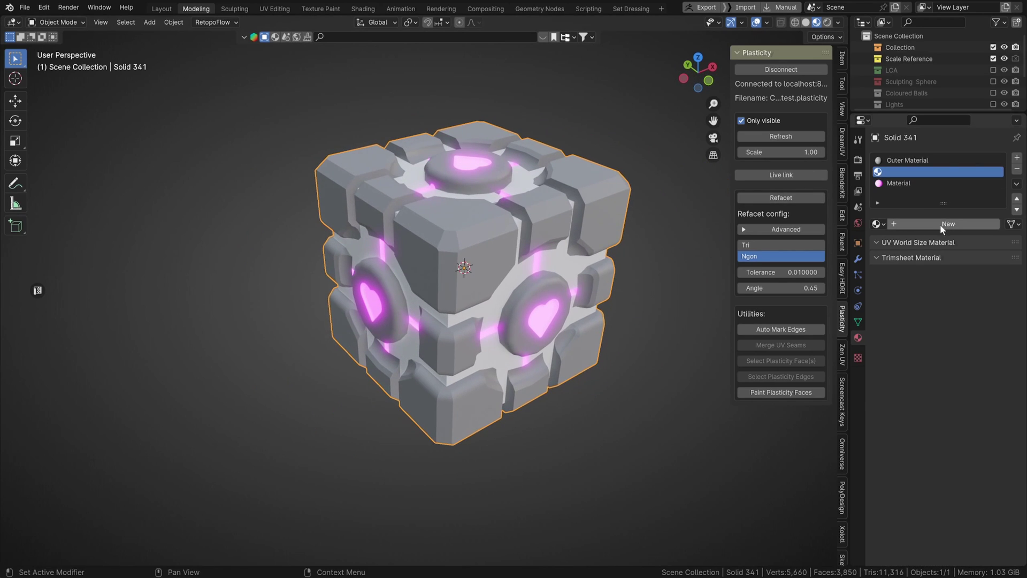
{"action": "left_click", "coordinate": [939, 224]}
{"action": "left_click", "coordinate": [944, 294]}
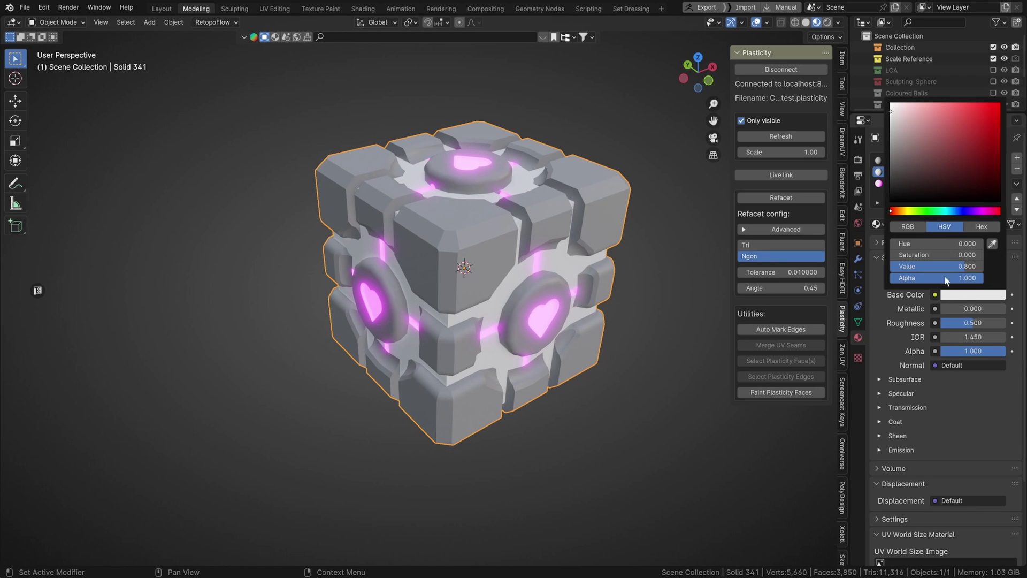
{"action": "left_click_drag", "start_coordinate": [902, 142], "coordinate": [890, 143]}
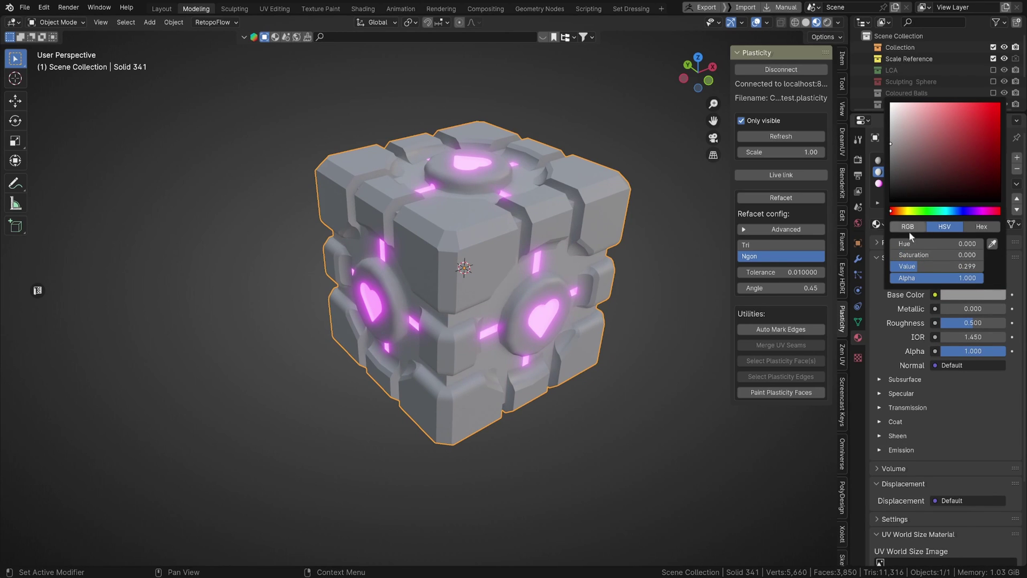
{"action": "left_click", "coordinate": [688, 222]}
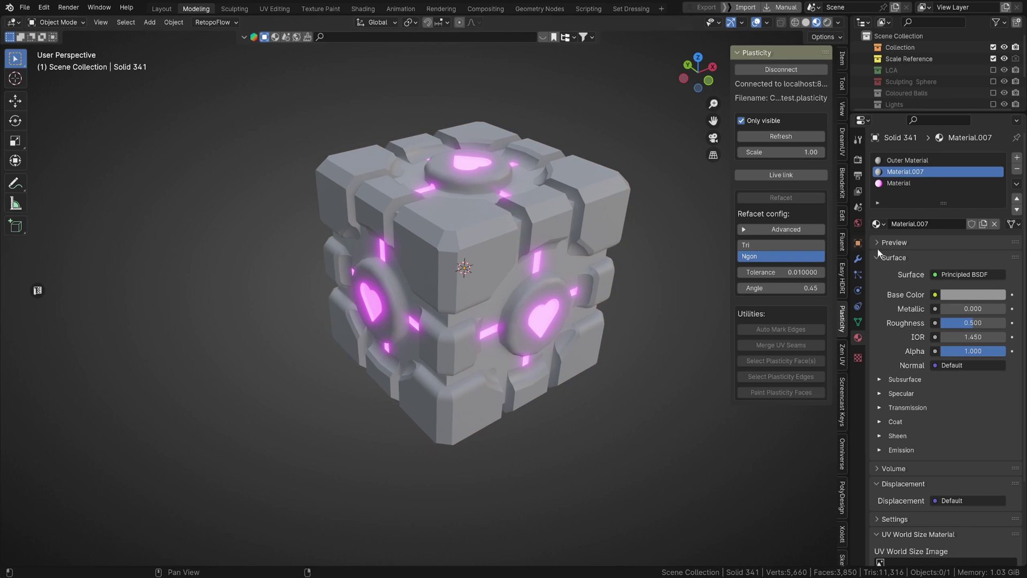
{"action": "left_click", "coordinate": [960, 296]}
{"action": "mouse_move", "coordinate": [910, 152]}
{"action": "left_mouse_down"}
{"action": "mouse_move", "coordinate": [892, 175]}
{"action": "mouse_move", "coordinate": [891, 166]}
{"action": "left_mouse_up"}
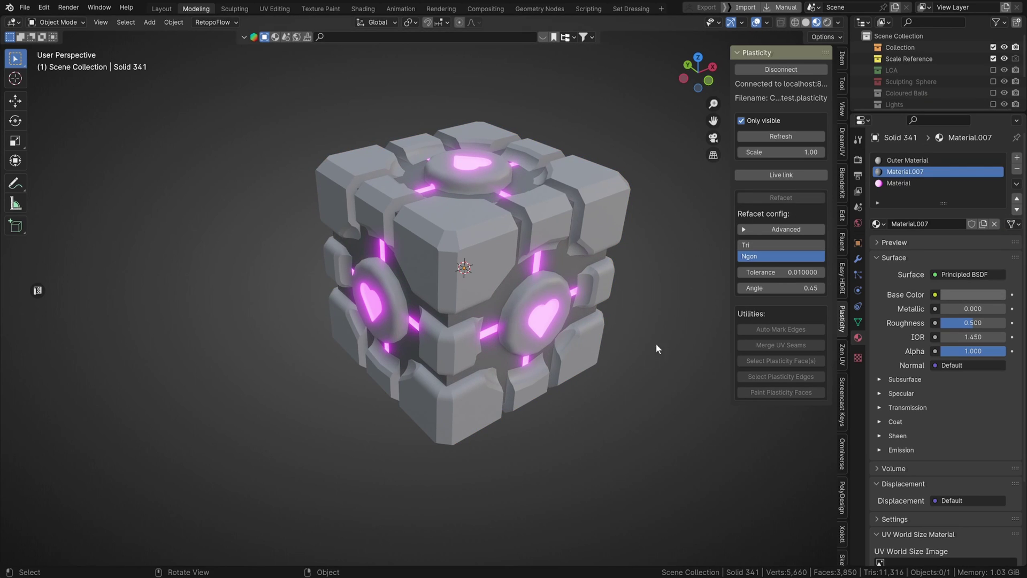
Step: Lower the Outer Material's roughness to 0.065 and inspect the shinier blocks around the cube
{"action": "left_click", "coordinate": [909, 160]}
{"action": "left_click_drag", "start_coordinate": [970, 325], "coordinate": [944, 323]}
{"action": "middle_click_drag", "start_coordinate": [372, 271], "coordinate": [442, 165]}
{"action": "scroll", "coordinate": [529, 337], "scroll_direction": "up", "scroll_amount": 2}
{"action": "scroll", "coordinate": [559, 322], "scroll_direction": "down", "scroll_amount": 5}
{"action": "scroll", "coordinate": [613, 343], "scroll_direction": "up", "scroll_amount": 4}
{"action": "scroll", "coordinate": [416, 297], "scroll_direction": "up", "scroll_amount": 1}
{"action": "scroll", "coordinate": [413, 303], "scroll_direction": "down", "scroll_amount": 3}
{"action": "scroll", "coordinate": [435, 304], "scroll_direction": "up", "scroll_amount": 2}
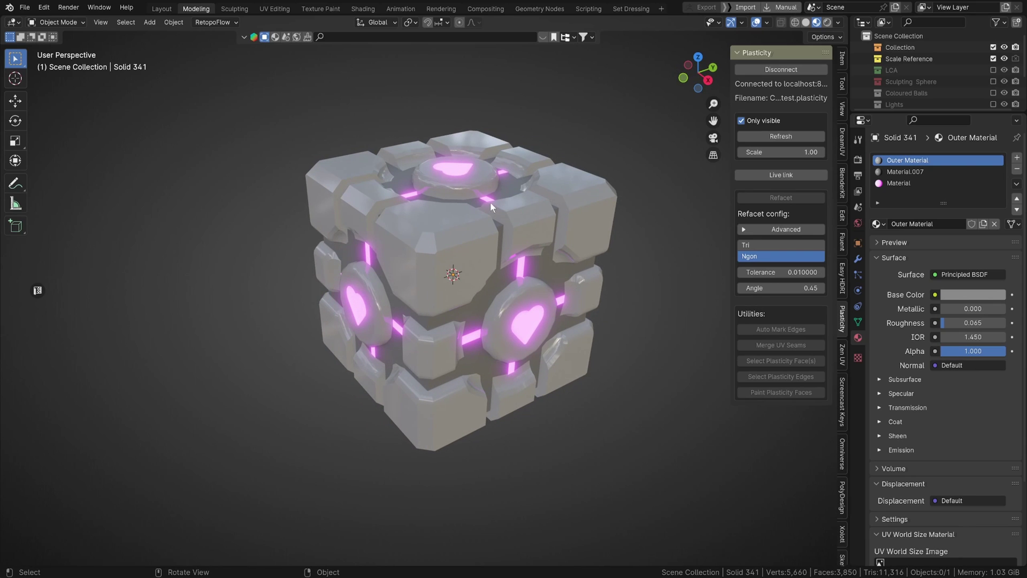
Step: Look through the scene camera to check how the cube sits in its frame
{"action": "key", "text": "KP_0"}
{"action": "scroll", "coordinate": [551, 278], "scroll_direction": "down", "scroll_amount": 3}
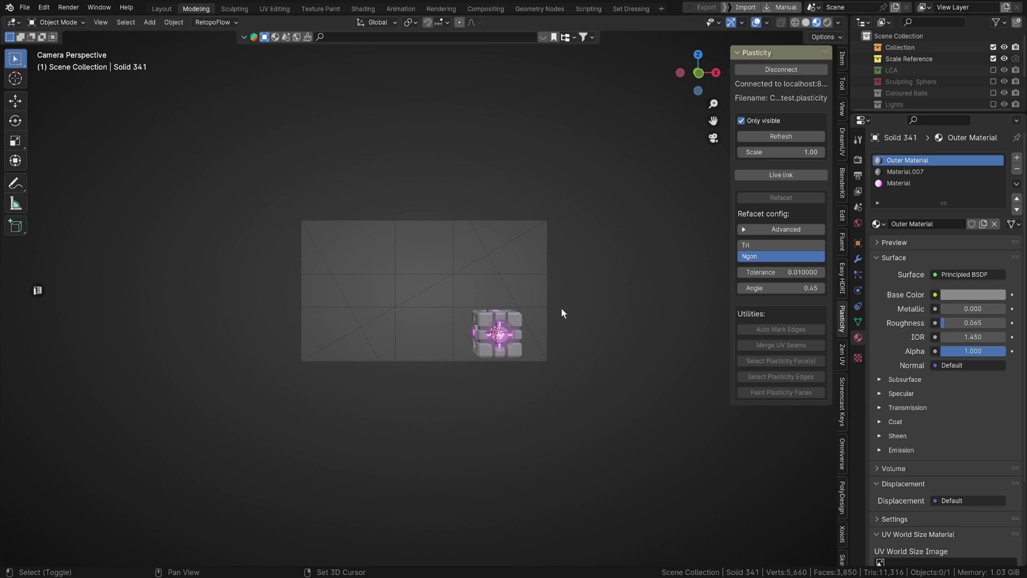
{"action": "middle_click_drag", "start_coordinate": [561, 308], "coordinate": [542, 318], "text": "shift"}
{"action": "scroll", "coordinate": [541, 318], "scroll_direction": "up", "scroll_amount": 2}
{"action": "scroll", "coordinate": [542, 353], "scroll_direction": "up", "scroll_amount": 2}
Step: Frame the cube up close at an angle showing two sides and the top, and align the camera to that view
{"action": "middle_click_drag", "start_coordinate": [541, 353], "coordinate": [332, 224]}
{"action": "scroll", "coordinate": [526, 366], "scroll_direction": "up", "scroll_amount": 3}
{"action": "scroll", "coordinate": [463, 349], "scroll_direction": "up", "scroll_amount": 7}
{"action": "scroll", "coordinate": [332, 215], "scroll_direction": "down", "scroll_amount": 4}
{"action": "scroll", "coordinate": [342, 219], "scroll_direction": "down", "scroll_amount": 2}
{"action": "middle_click_drag", "start_coordinate": [428, 262], "coordinate": [357, 169], "text": "shift"}
{"action": "middle_click_drag", "start_coordinate": [416, 226], "coordinate": [436, 245], "text": "shift"}
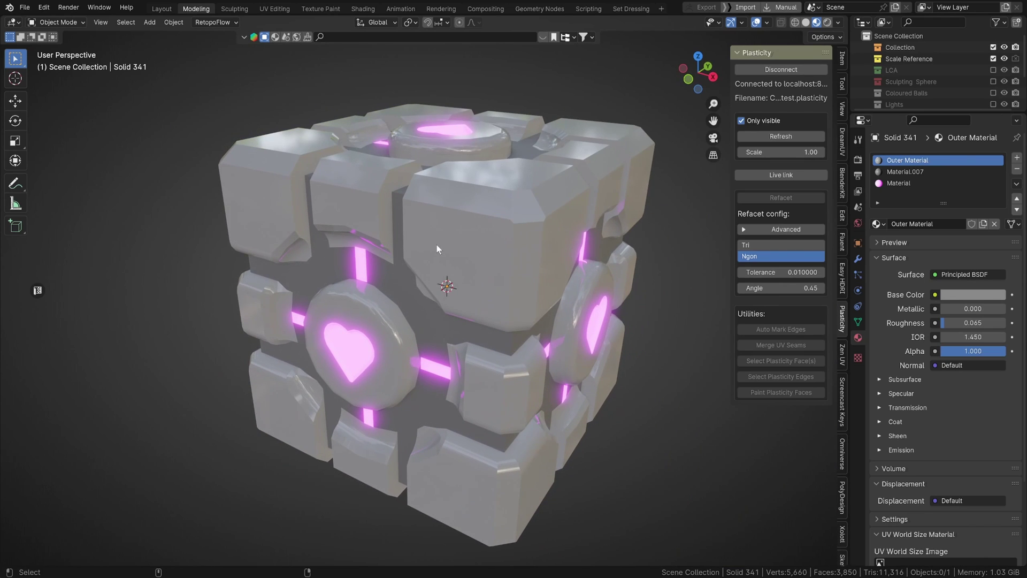
{"action": "key", "text": "KP_0"}
Step: Open the view lock settings and lock the camera to the view so that navigating moves the camera
{"action": "key", "text": "q"}
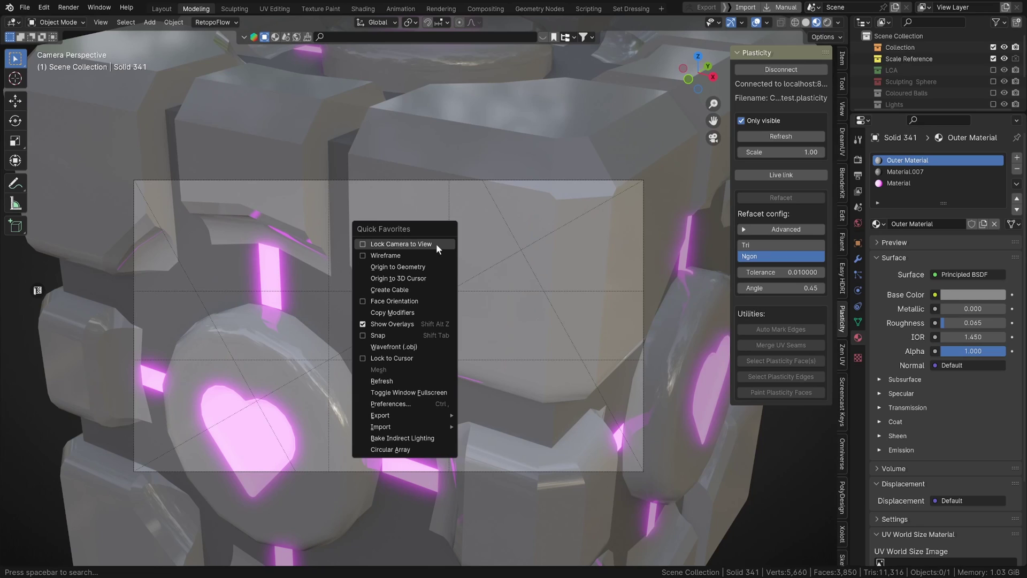
{"action": "left_click", "coordinate": [435, 243]}
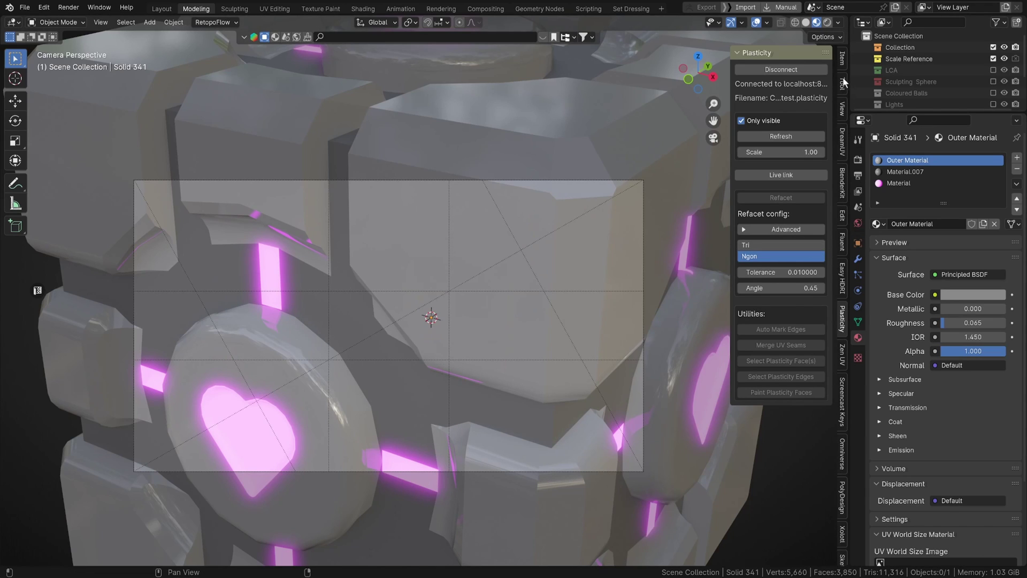
{"action": "left_click", "coordinate": [840, 63]}
{"action": "left_click", "coordinate": [843, 109]}
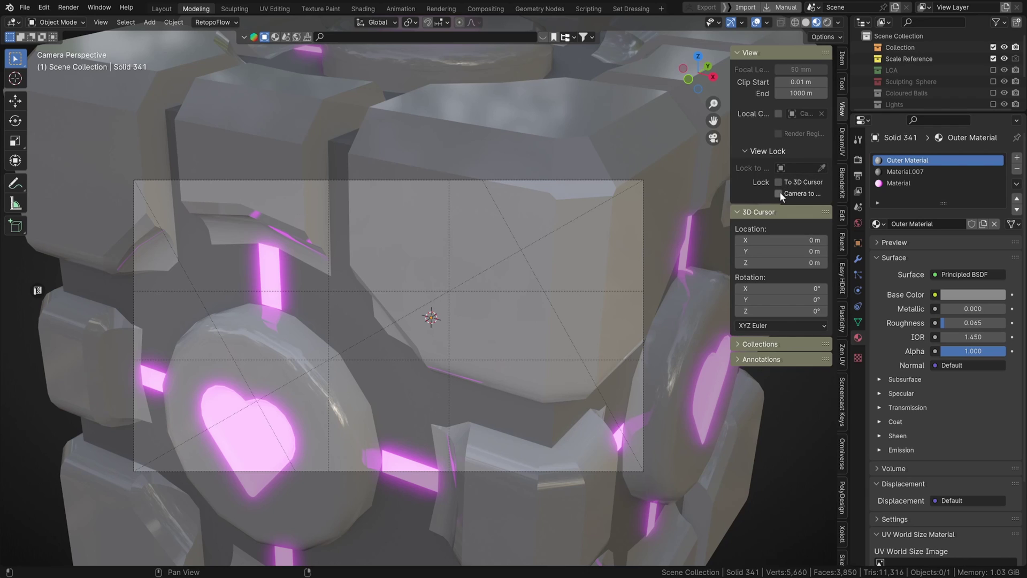
{"action": "left_click_drag", "start_coordinate": [729, 196], "coordinate": [685, 203]}
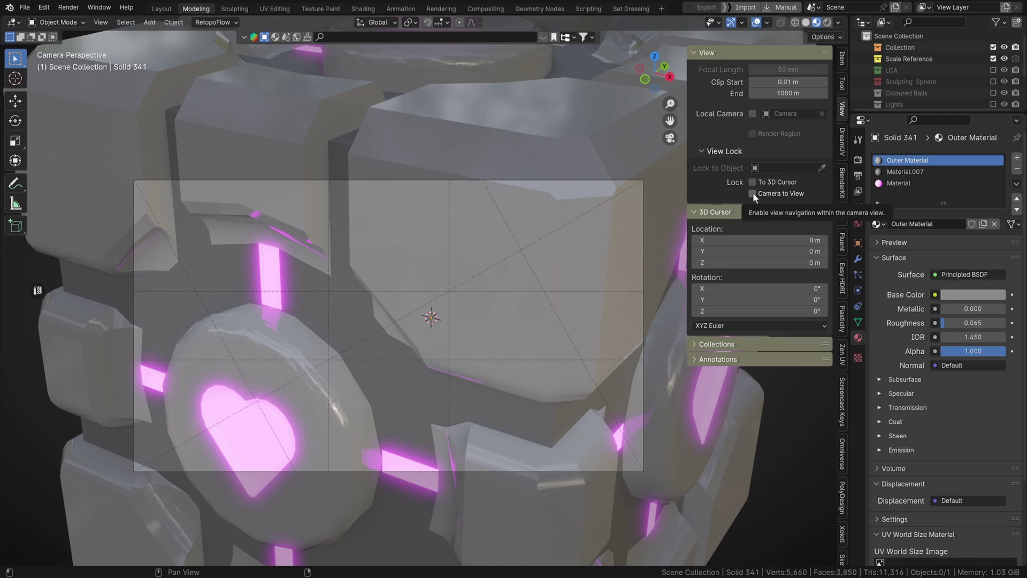
{"action": "key", "text": "q"}
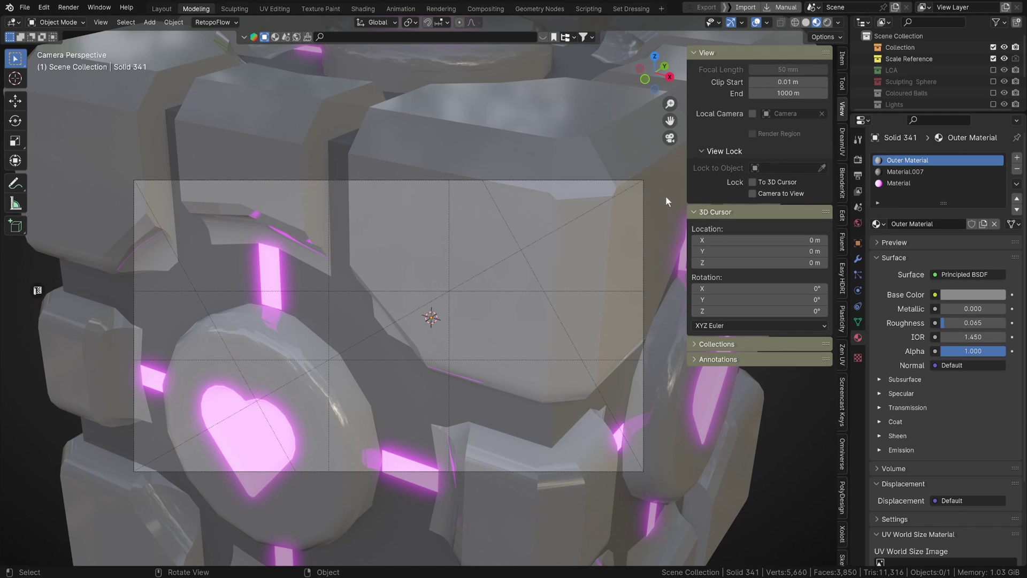
Step: Pull the locked camera back until the whole cube fits inside the frame, checking in and out of the camera view
{"action": "scroll", "coordinate": [486, 268], "scroll_direction": "down", "scroll_amount": 8}
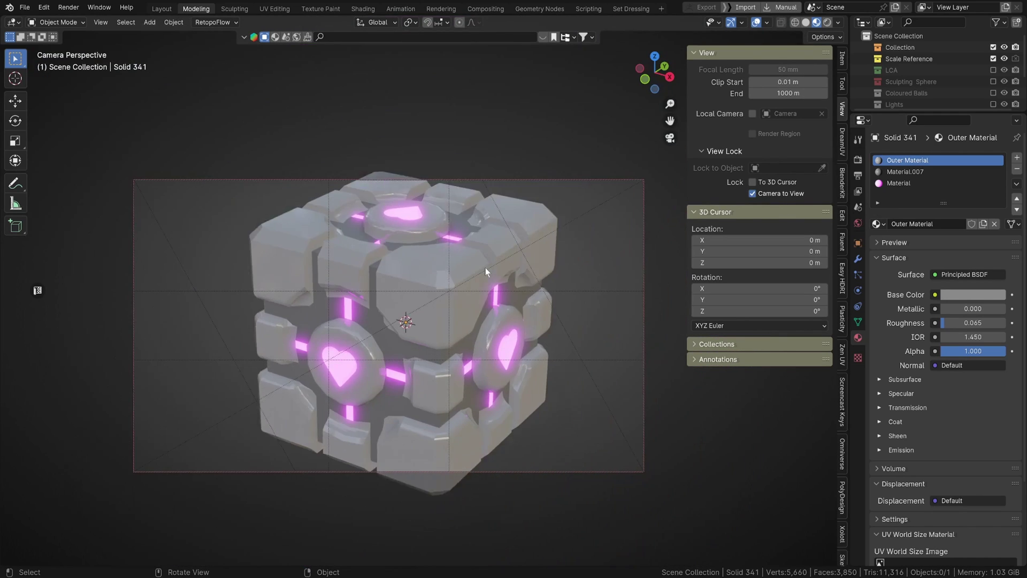
{"action": "scroll", "coordinate": [486, 267], "scroll_direction": "up", "scroll_amount": 1}
{"action": "scroll", "coordinate": [485, 267], "scroll_direction": "down", "scroll_amount": 1}
{"action": "scroll", "coordinate": [486, 268], "scroll_direction": "up", "scroll_amount": 1}
{"action": "scroll", "coordinate": [485, 268], "scroll_direction": "down", "scroll_amount": 2}
{"action": "key", "text": "KP_0"}
{"action": "key", "text": "KP_0"}
{"action": "key", "text": "KP_0"}
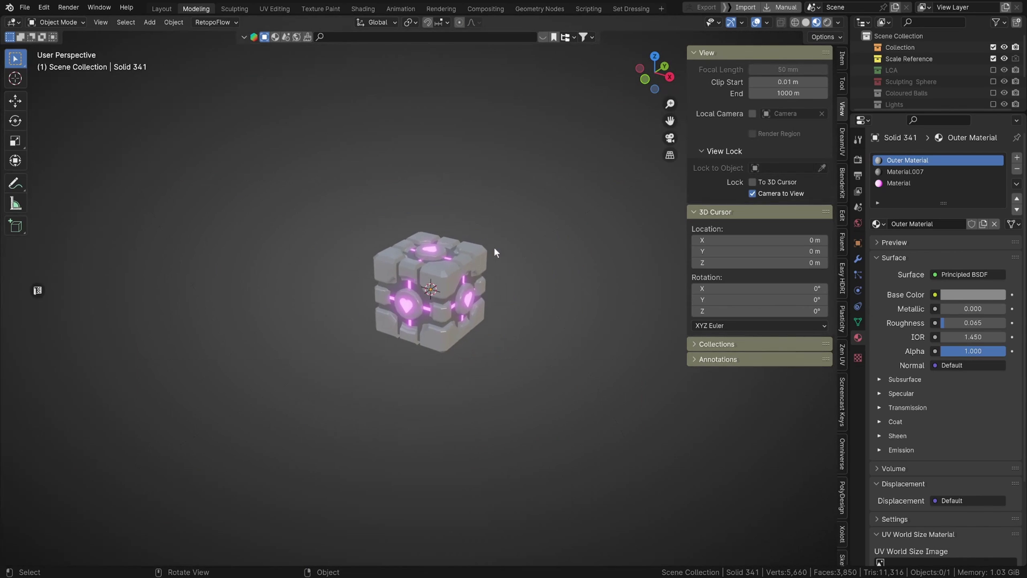
{"action": "key", "text": "KP_0"}
{"action": "scroll", "coordinate": [397, 303], "scroll_direction": "up", "scroll_amount": 3}
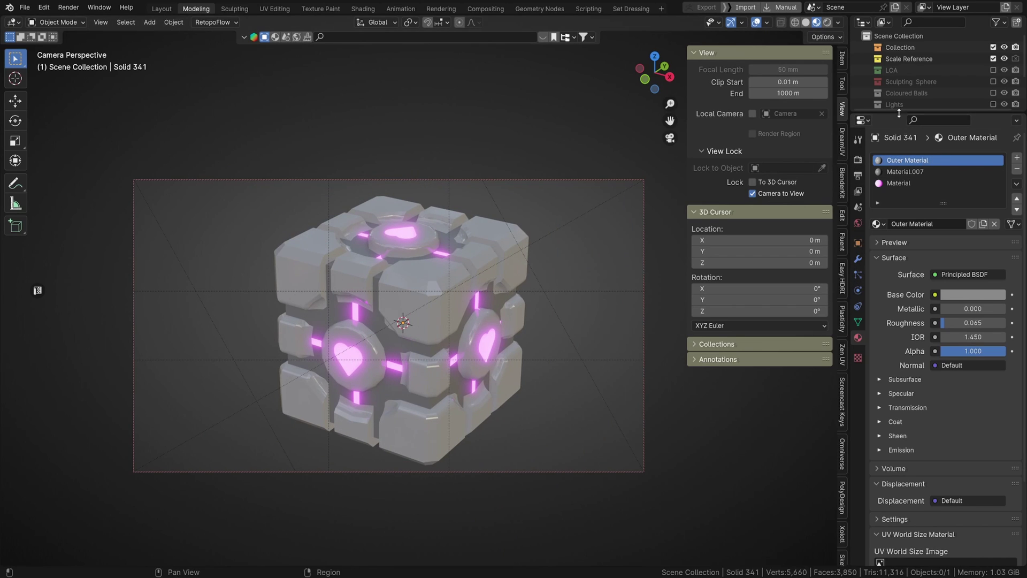
Step: Enable the LCA collection, select its camera, and try an 8 mm focal length with the camera moved close to the cube
{"action": "left_click", "coordinate": [994, 70]}
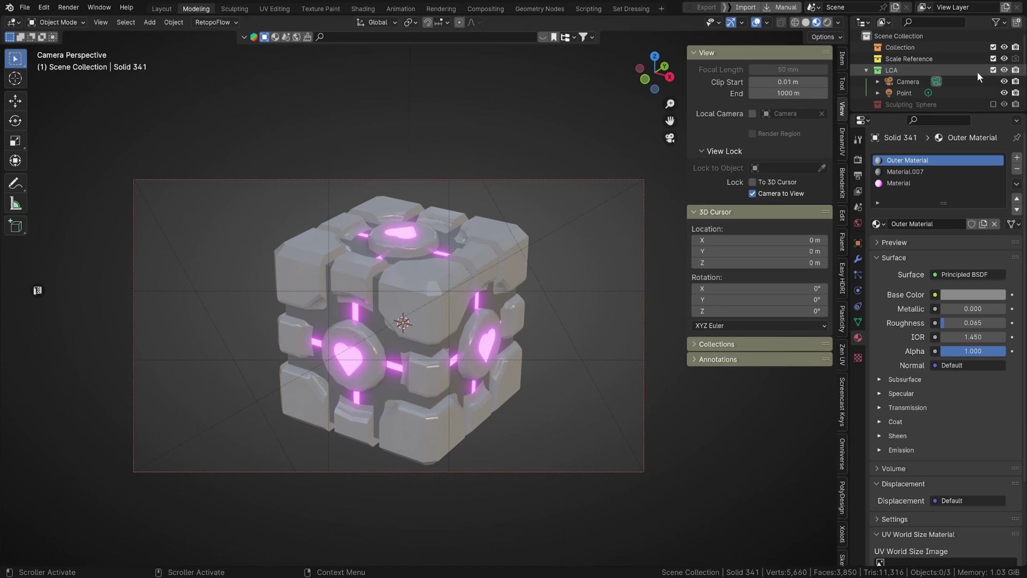
{"action": "left_click", "coordinate": [909, 81]}
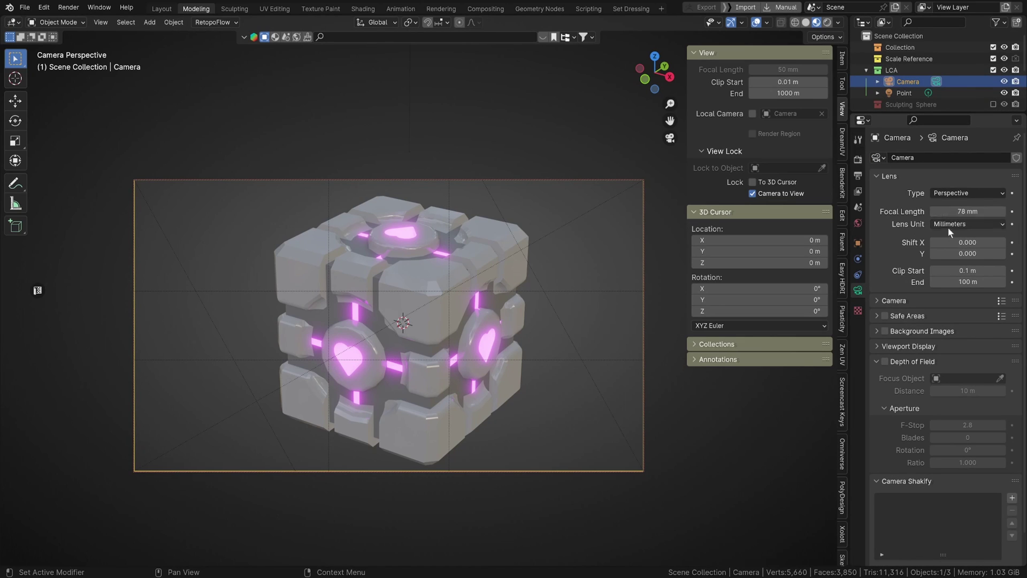
{"action": "left_click_drag", "start_coordinate": [974, 212], "coordinate": [908, 212]}
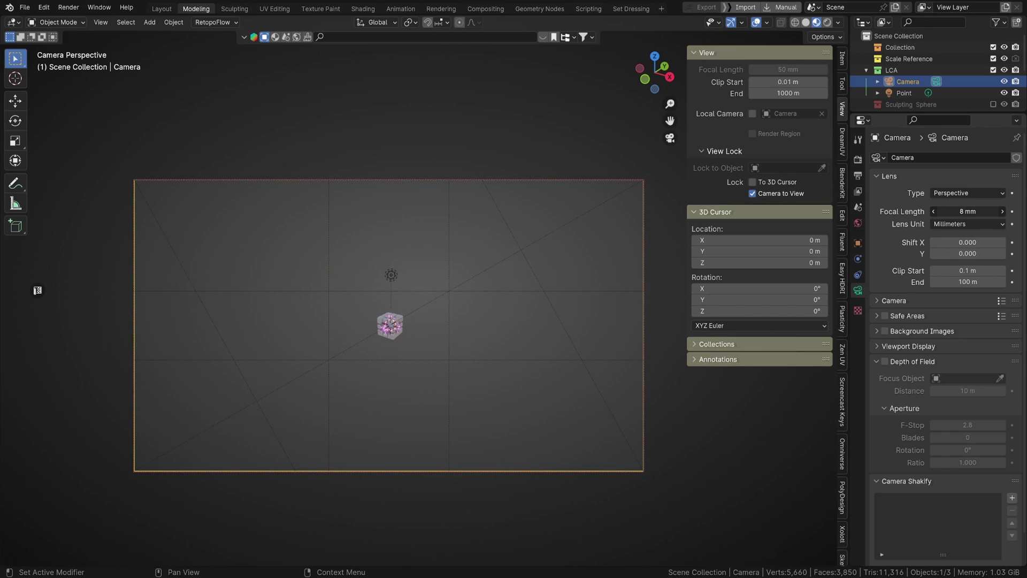
{"action": "scroll", "coordinate": [495, 361], "scroll_direction": "up", "scroll_amount": 9}
{"action": "scroll", "coordinate": [495, 361], "scroll_direction": "down", "scroll_amount": 3}
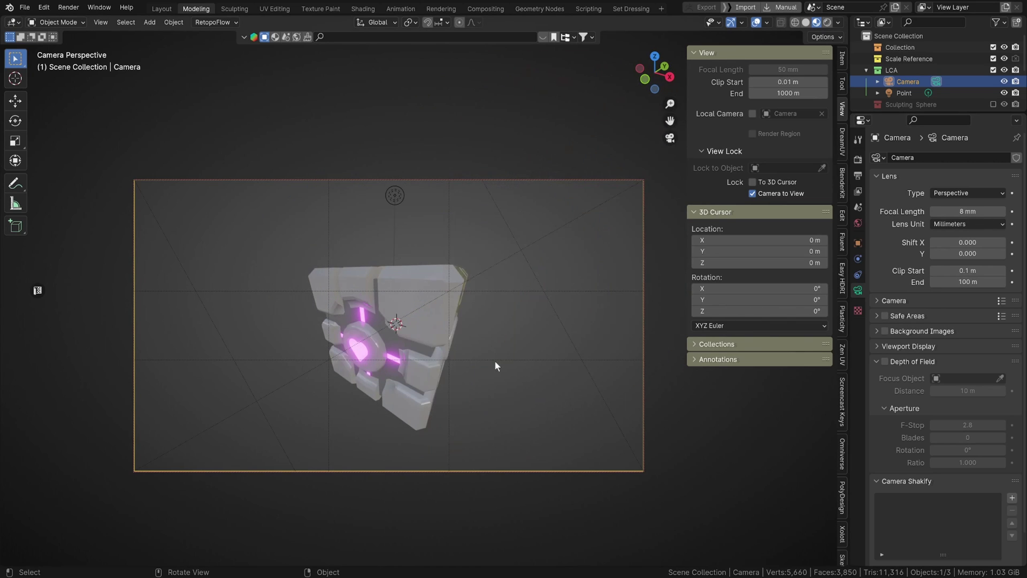
{"action": "scroll", "coordinate": [495, 361], "scroll_direction": "up", "scroll_amount": 3}
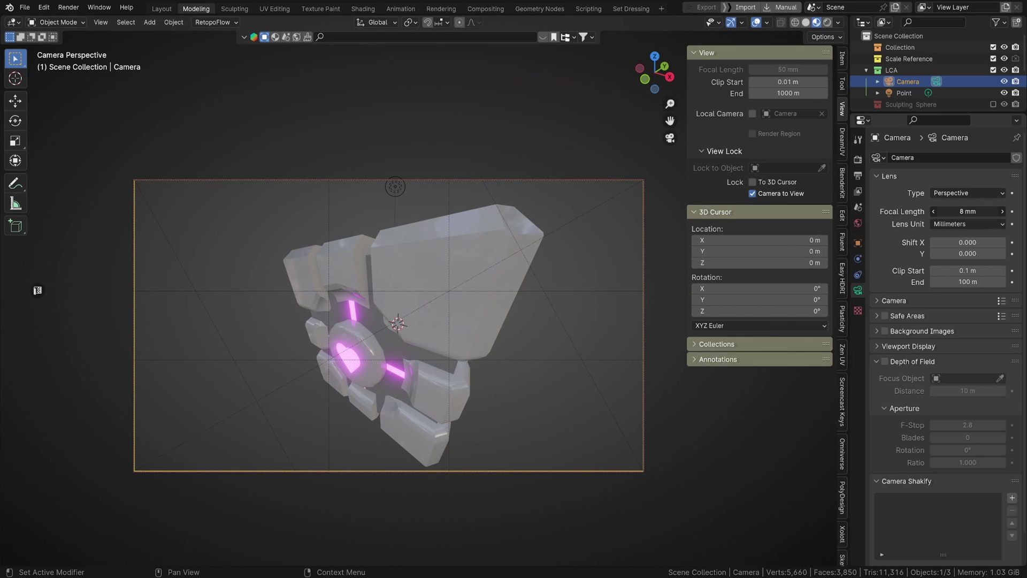
Step: Set the camera's focal length to 212 mm and pull the camera back until the whole cube is in frame
{"action": "left_click_drag", "start_coordinate": [967, 211], "coordinate": [991, 211]}
{"action": "scroll", "coordinate": [512, 343], "scroll_direction": "down", "scroll_amount": 6}
{"action": "scroll", "coordinate": [594, 340], "scroll_direction": "down", "scroll_amount": 4}
{"action": "scroll", "coordinate": [501, 338], "scroll_direction": "down", "scroll_amount": 4}
{"action": "scroll", "coordinate": [501, 338], "scroll_direction": "down", "scroll_amount": 1}
{"action": "scroll", "coordinate": [493, 324], "scroll_direction": "down", "scroll_amount": 3}
{"action": "scroll", "coordinate": [493, 324], "scroll_direction": "up", "scroll_amount": 2}
{"action": "scroll", "coordinate": [435, 293], "scroll_direction": "down", "scroll_amount": 2}
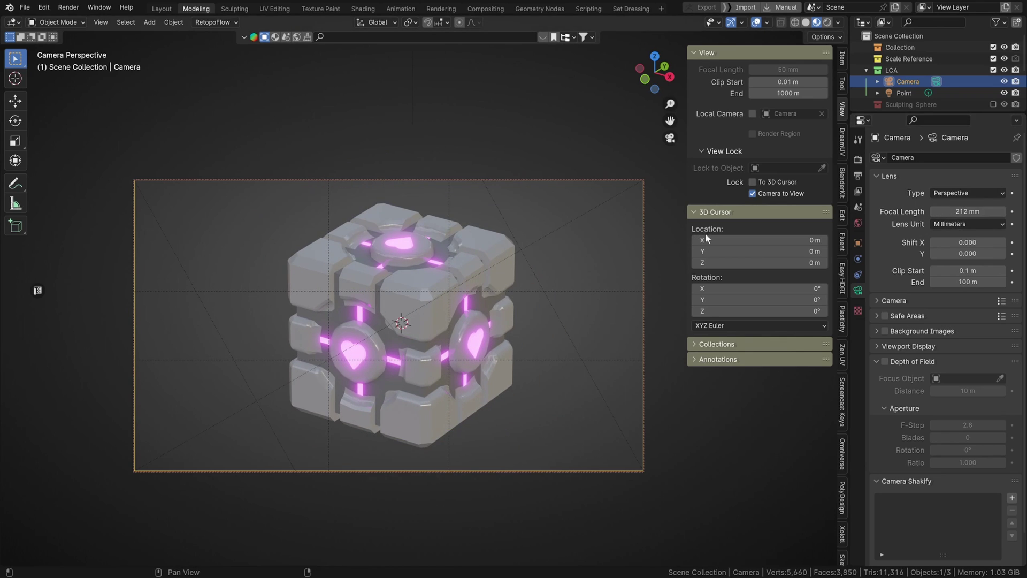
Step: Try an Orthographic camera lens, test zooming in the camera view, and set the orthographic scale to 2.814
{"action": "left_click", "coordinate": [986, 195]}
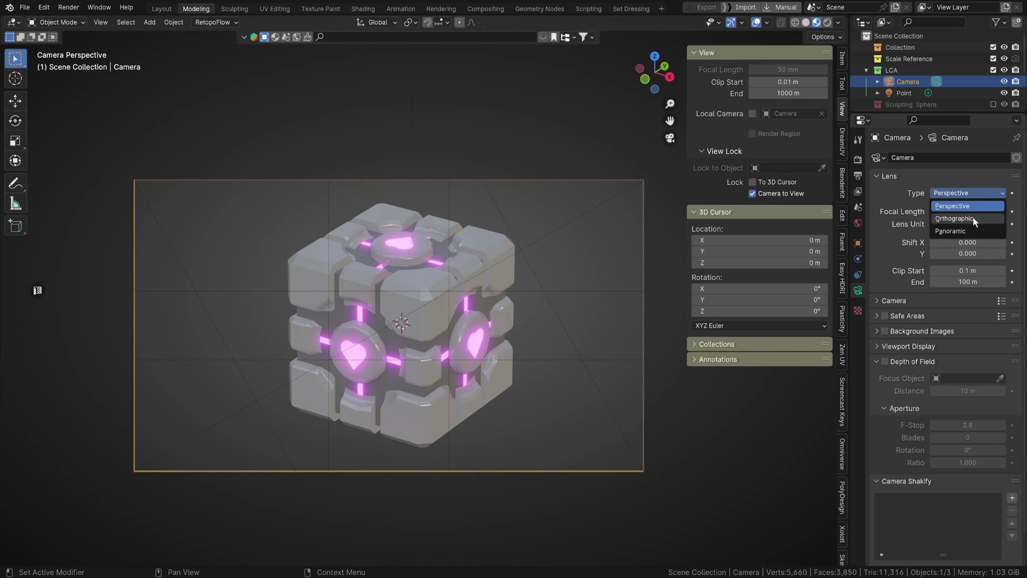
{"action": "left_click", "coordinate": [972, 219]}
{"action": "scroll", "coordinate": [445, 368], "scroll_direction": "up", "scroll_amount": 4}
{"action": "scroll", "coordinate": [445, 368], "scroll_direction": "down", "scroll_amount": 2}
{"action": "scroll", "coordinate": [444, 366], "scroll_direction": "down", "scroll_amount": 2}
{"action": "scroll", "coordinate": [444, 365], "scroll_direction": "up", "scroll_amount": 2}
{"action": "scroll", "coordinate": [444, 365], "scroll_direction": "down", "scroll_amount": 4}
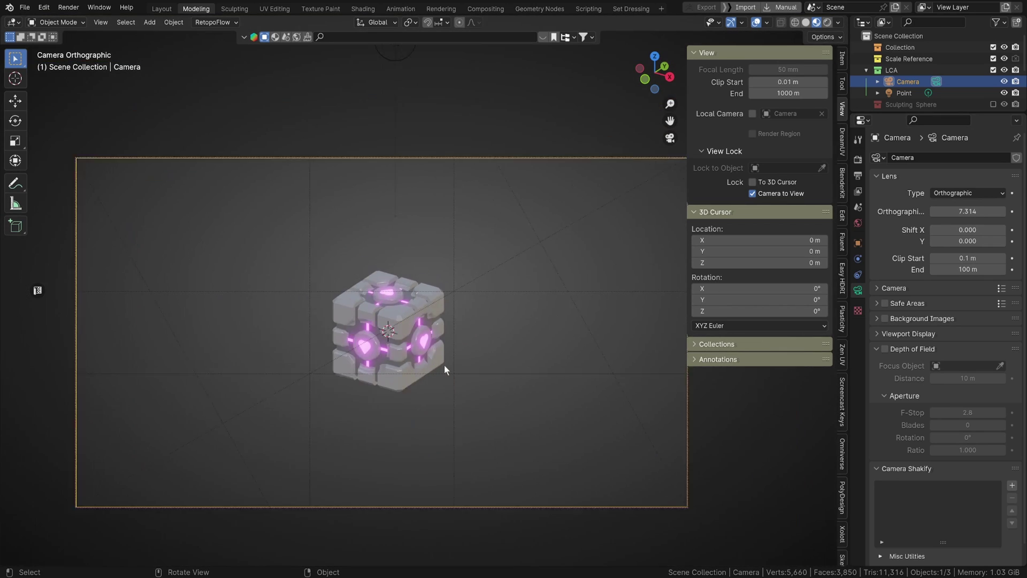
{"action": "scroll", "coordinate": [444, 365], "scroll_direction": "up", "scroll_amount": 4}
{"action": "key", "text": "q"}
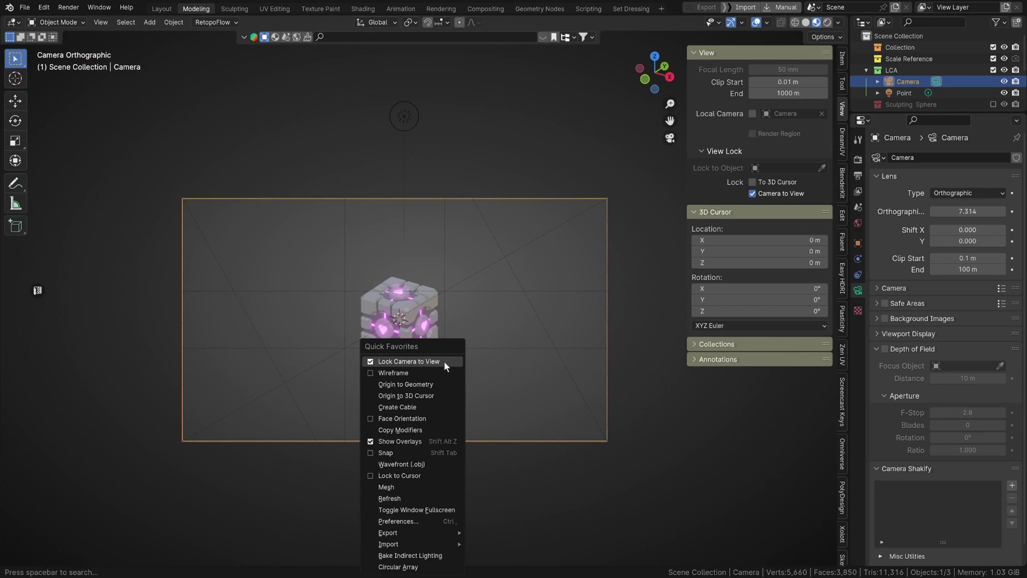
{"action": "key", "text": "q"}
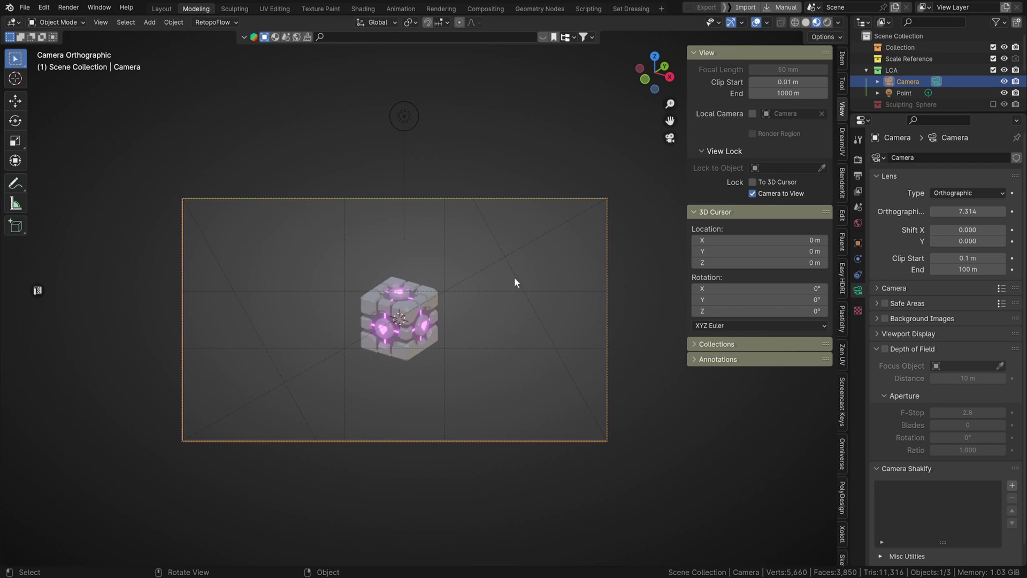
{"action": "scroll", "coordinate": [430, 297], "scroll_direction": "up", "scroll_amount": 2}
{"action": "scroll", "coordinate": [433, 302], "scroll_direction": "down", "scroll_amount": 1}
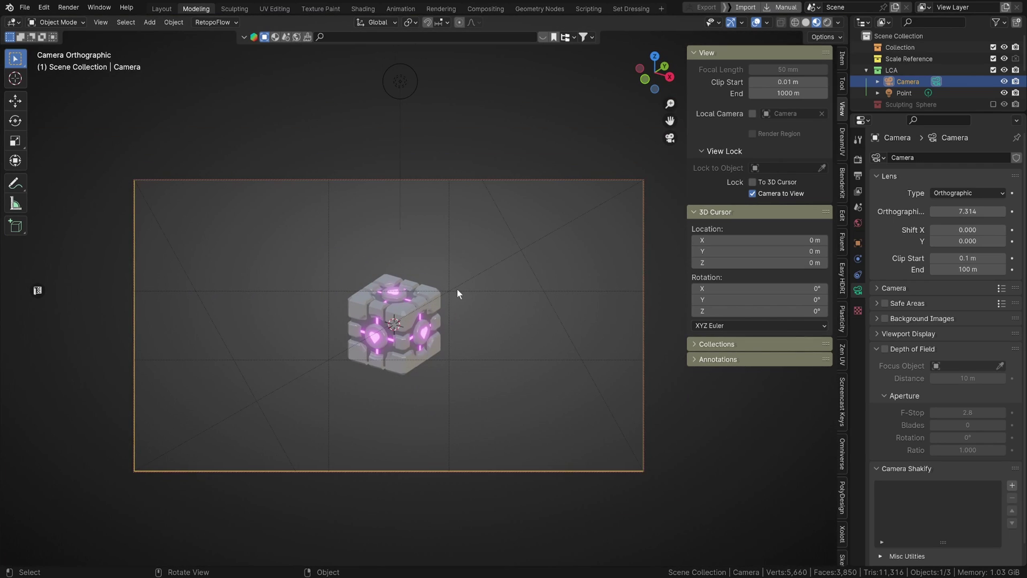
{"action": "left_click_drag", "start_coordinate": [966, 210], "coordinate": [944, 210]}
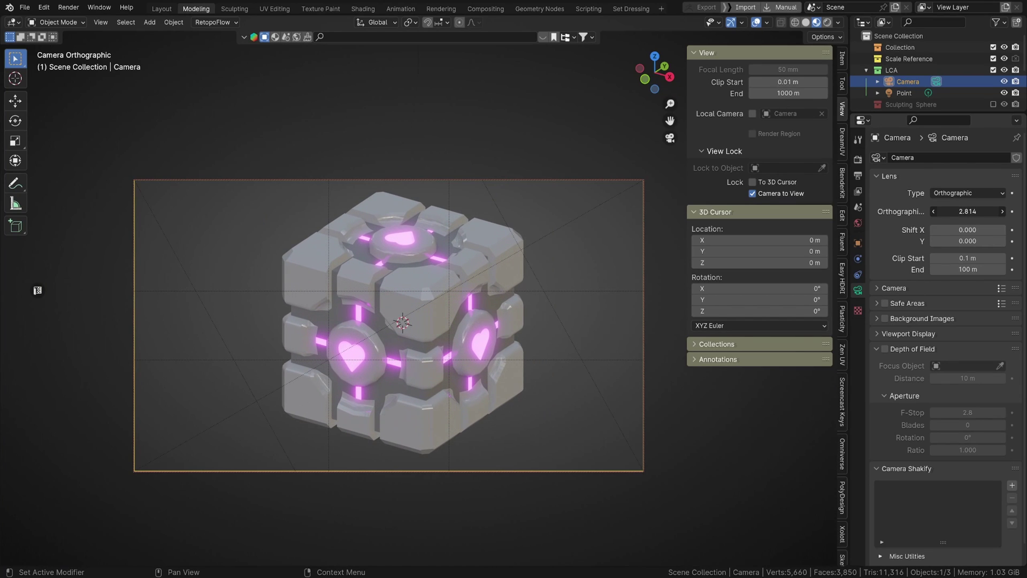
Step: Return the camera lens to Perspective and set its focal length to 180 mm
{"action": "left_click", "coordinate": [983, 194]}
{"action": "left_click", "coordinate": [973, 203]}
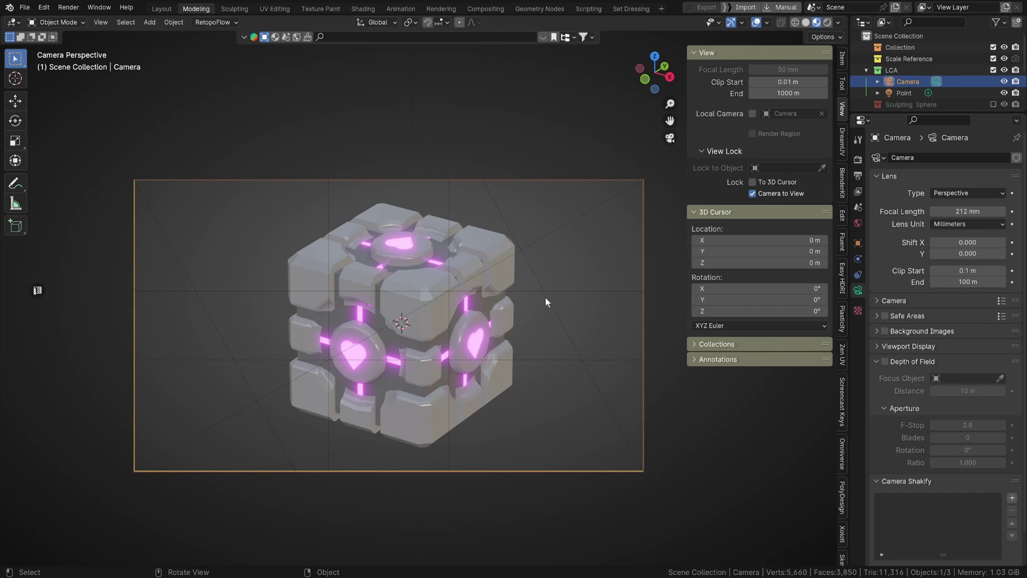
{"action": "left_click", "coordinate": [976, 209]}
{"action": "type", "text": "18"}
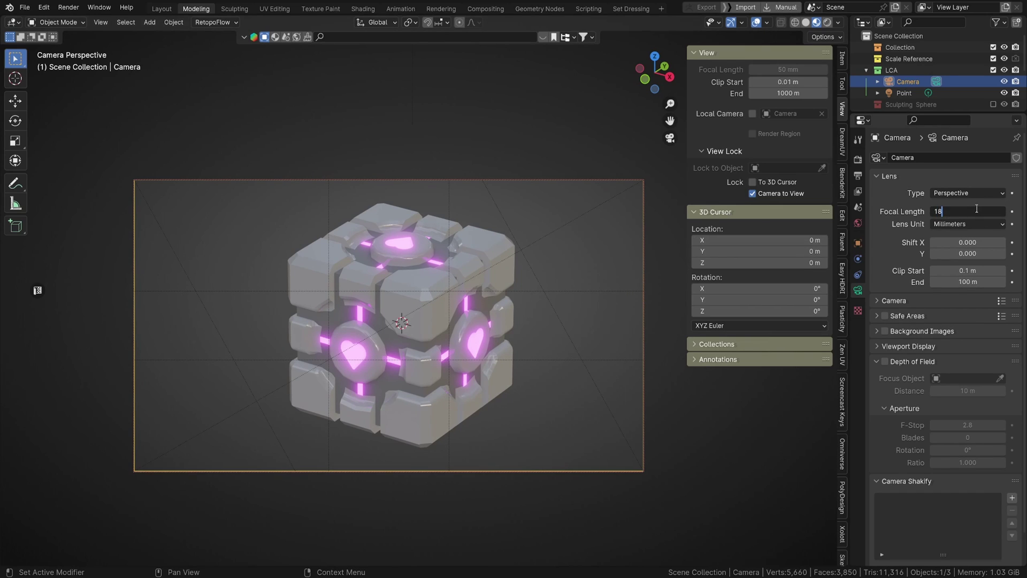
{"action": "type", "text": "0"}
{"action": "key", "text": "Return"}
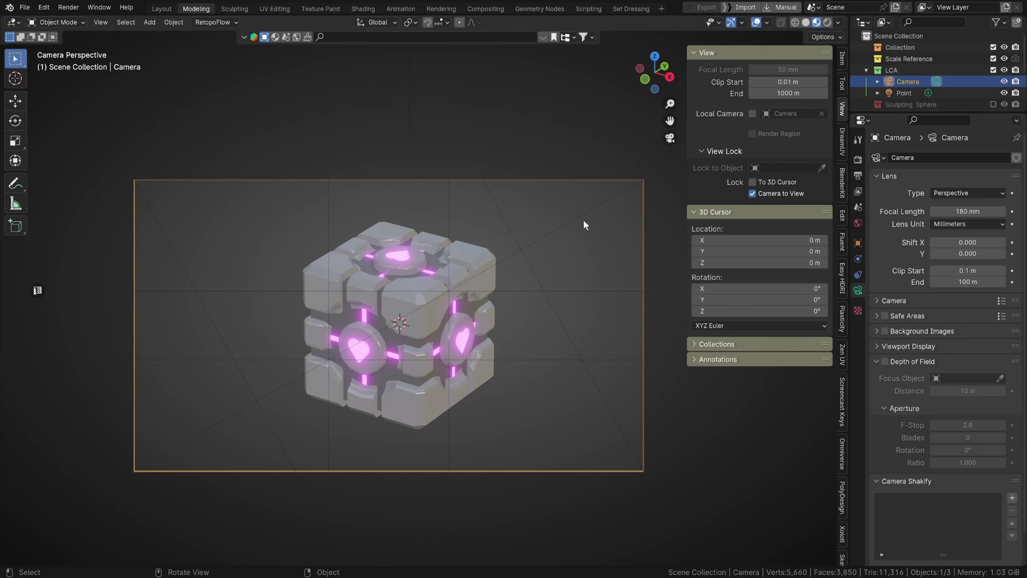
Step: Switch the scene's render engine to EEVEE
{"action": "left_click", "coordinate": [858, 159]}
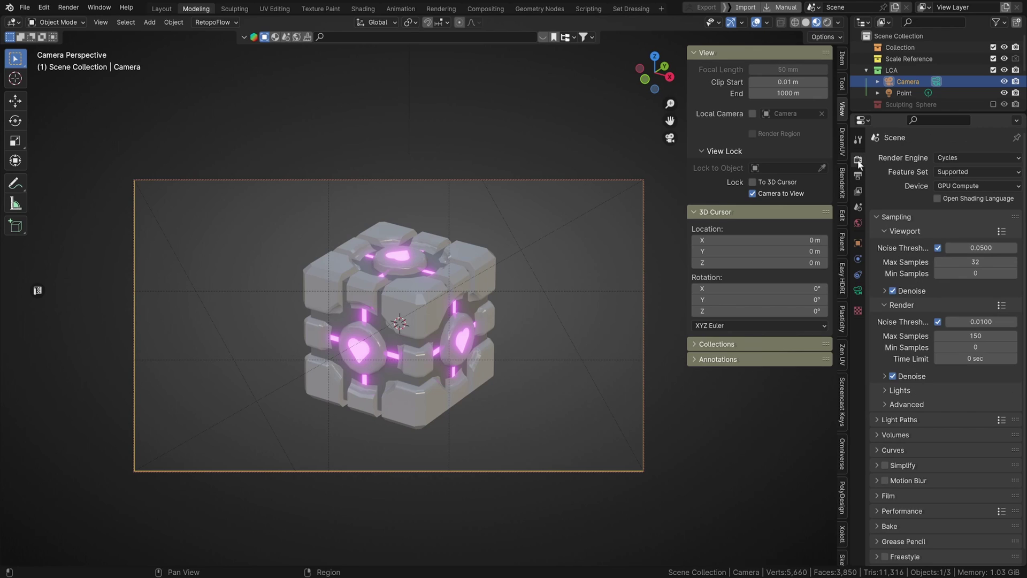
{"action": "left_click", "coordinate": [975, 157]}
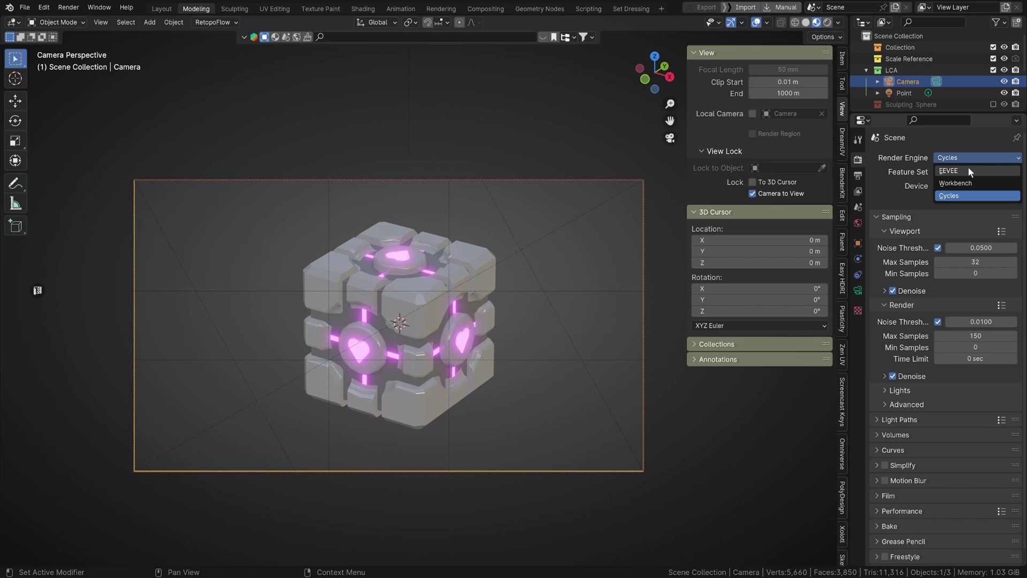
{"action": "left_click", "coordinate": [968, 170]}
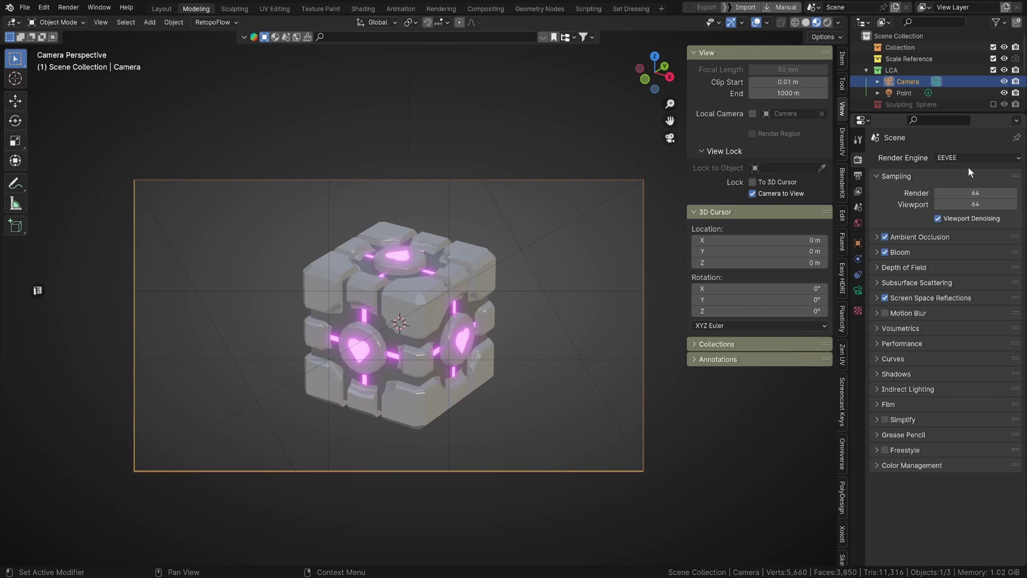
Step: In the rendered preview, disable the world's shader nodes and set its plain background color to a neutral grey with value 0.205
{"action": "left_click", "coordinate": [827, 22]}
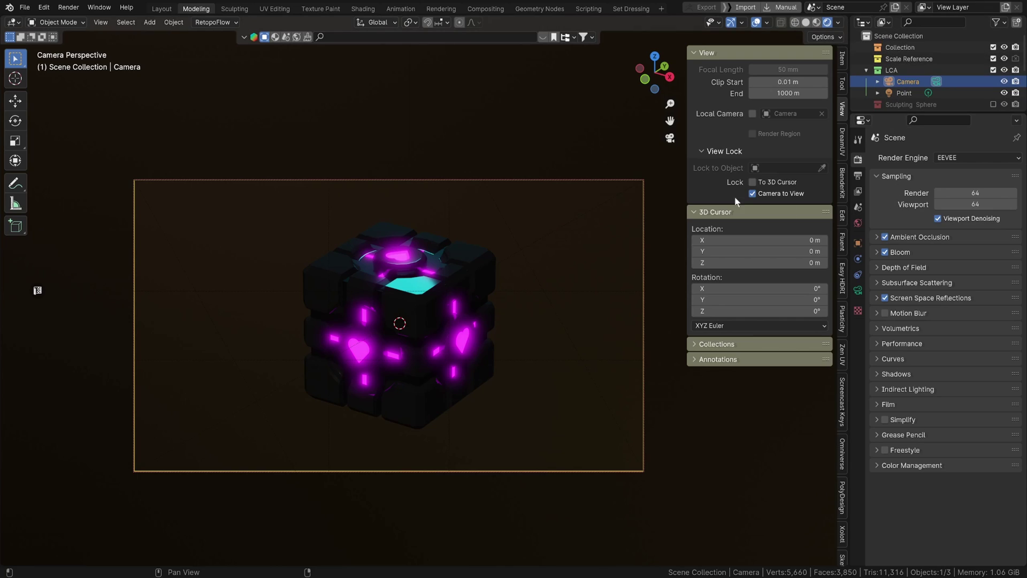
{"action": "left_click", "coordinate": [843, 277]}
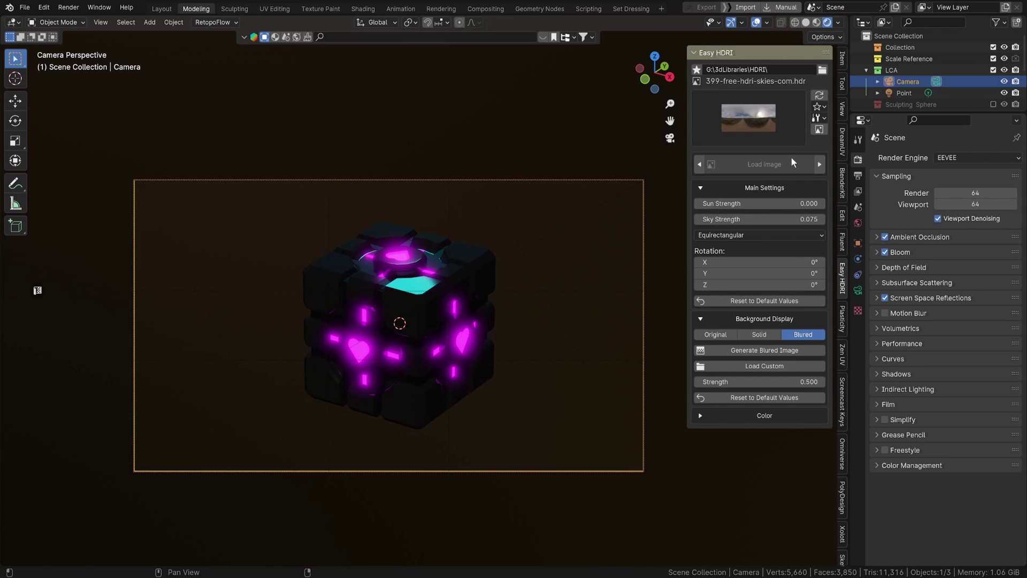
{"action": "left_click", "coordinate": [858, 222]}
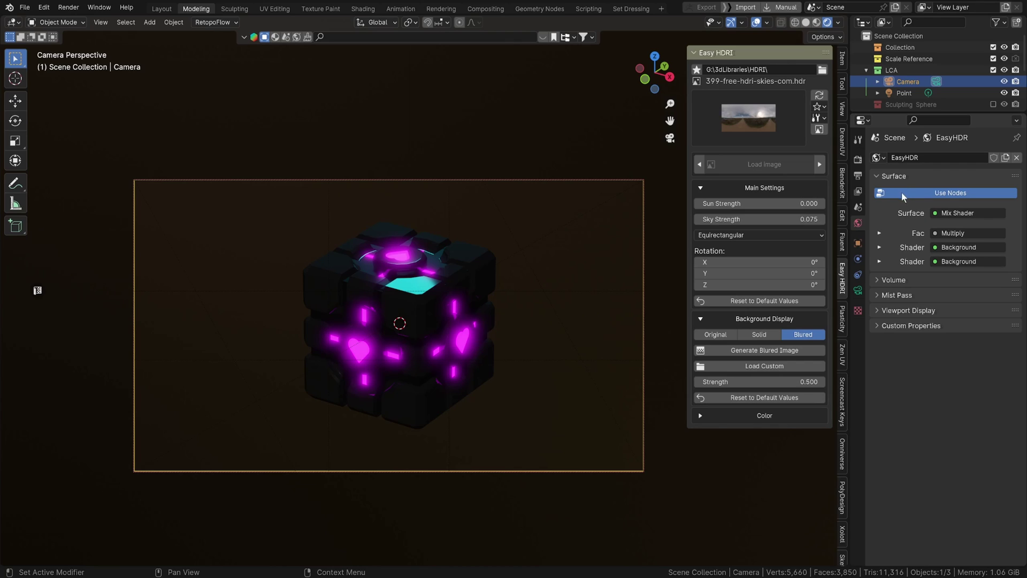
{"action": "left_click", "coordinate": [967, 193]}
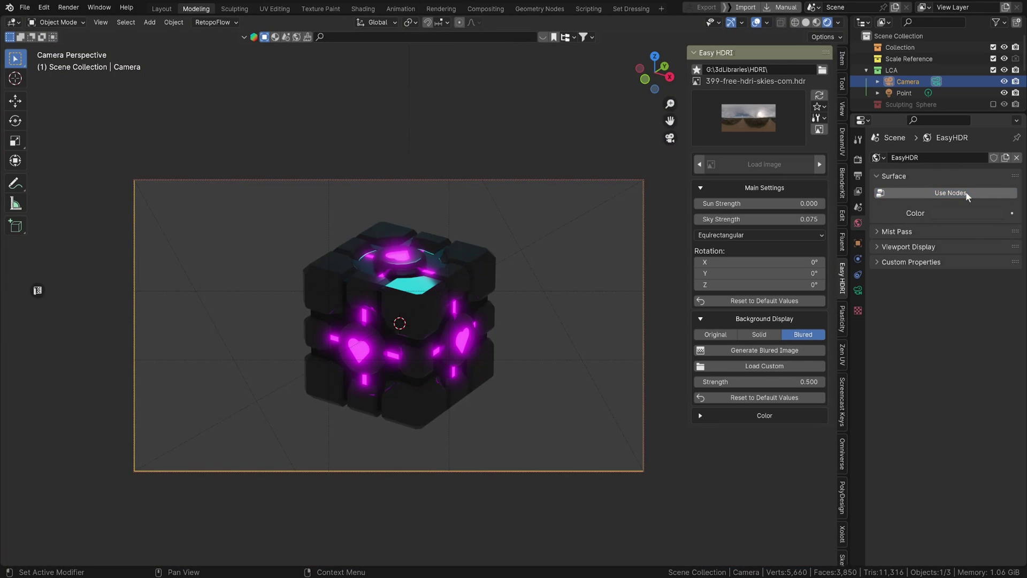
{"action": "left_click", "coordinate": [951, 211]}
{"action": "left_click_drag", "start_coordinate": [899, 97], "coordinate": [890, 86]}
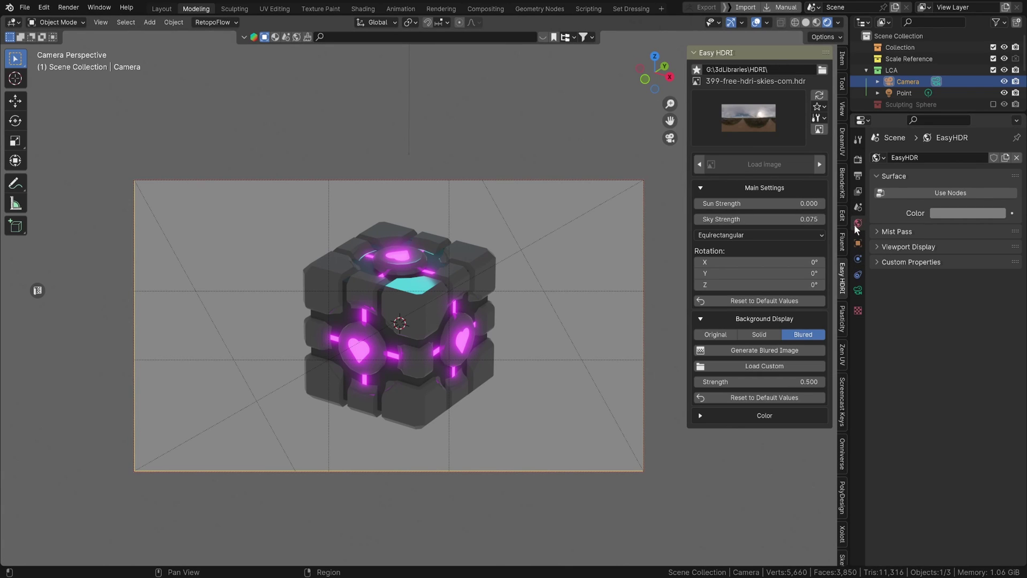
Step: Lighten the world background color to a pale pinkish grey
{"action": "left_click", "coordinate": [857, 258]}
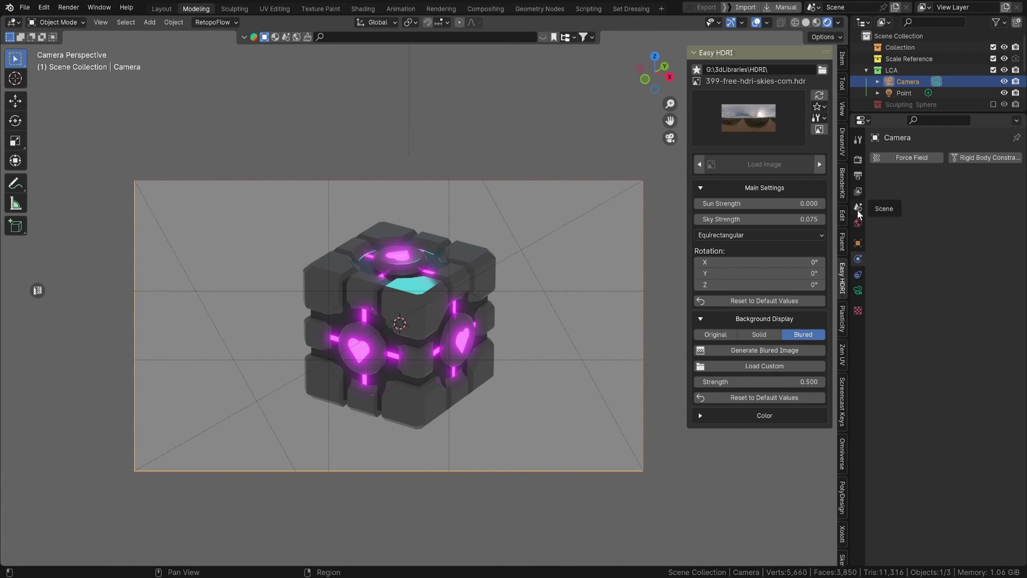
{"action": "left_click", "coordinate": [858, 176]}
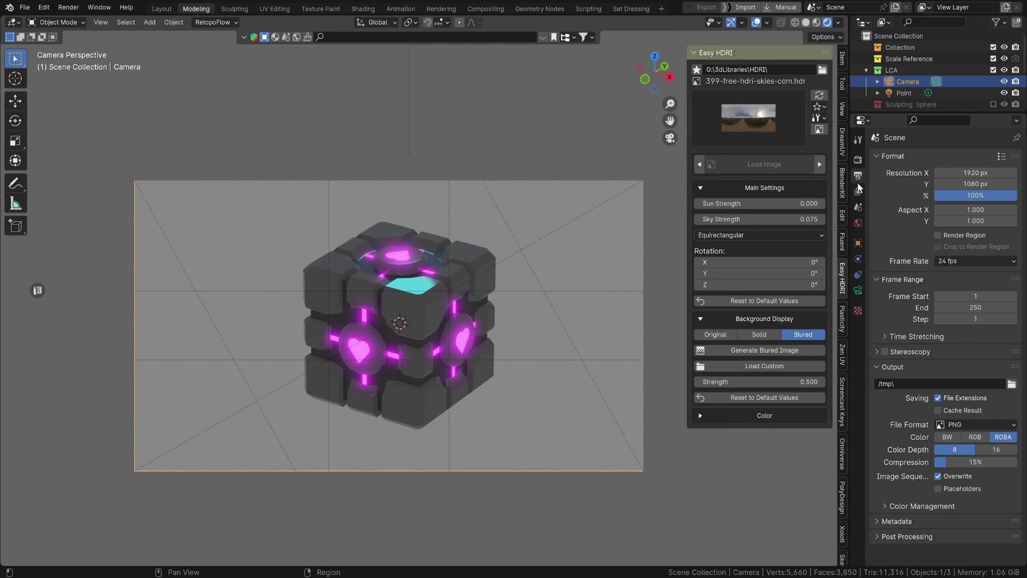
{"action": "left_click", "coordinate": [857, 192]}
{"action": "left_click", "coordinate": [858, 223]}
{"action": "left_click", "coordinate": [975, 215]}
{"action": "left_click", "coordinate": [952, 214]}
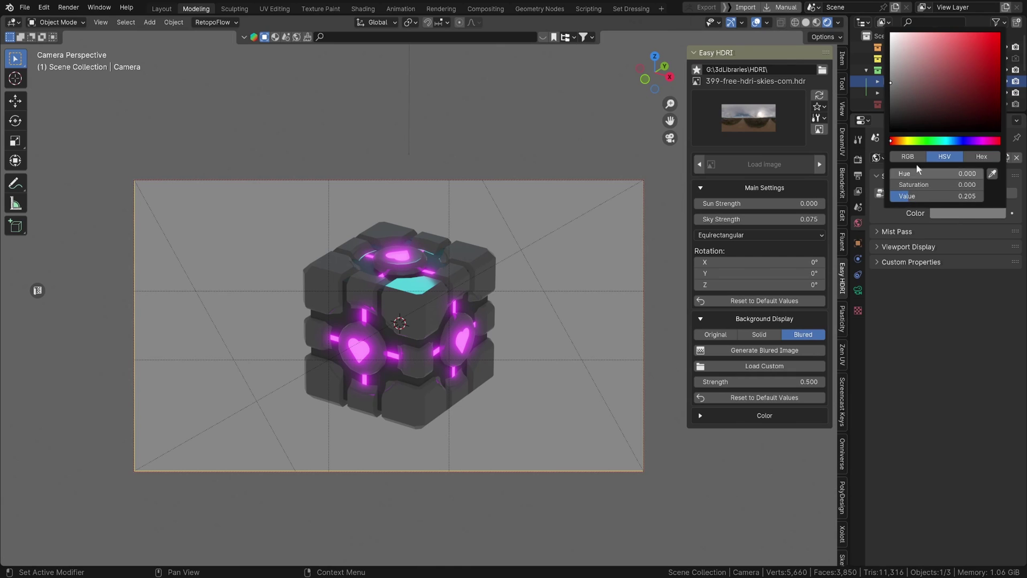
{"action": "mouse_move", "coordinate": [901, 85]}
{"action": "left_mouse_down"}
{"action": "mouse_move", "coordinate": [896, 74]}
{"action": "mouse_move", "coordinate": [903, 94]}
{"action": "mouse_move", "coordinate": [899, 63]}
{"action": "left_mouse_up"}
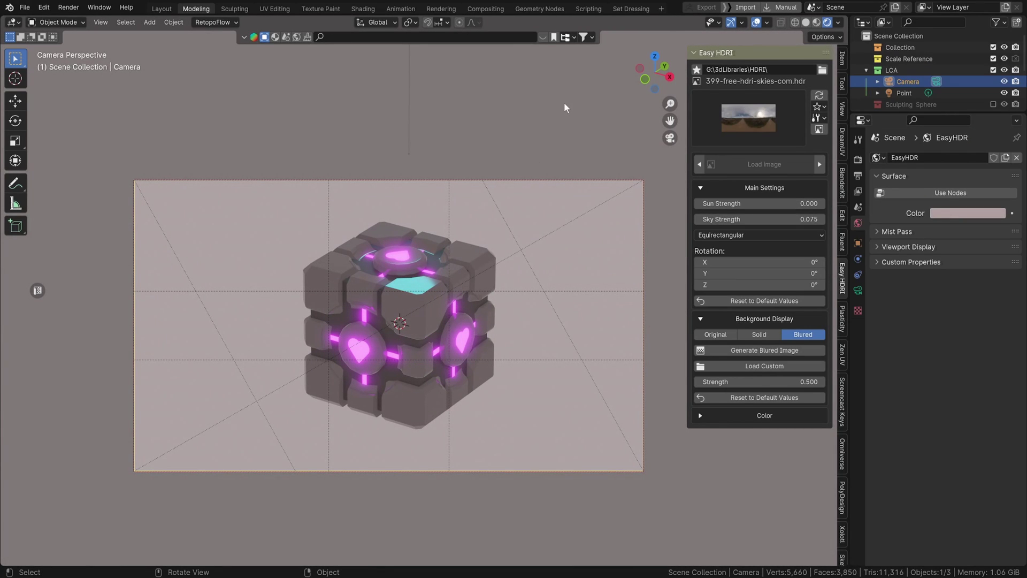
Step: Deselect the camera and reframe its view closer, with the cube shifted slightly upward in the frame
{"action": "left_click", "coordinate": [547, 159]}
{"action": "scroll", "coordinate": [499, 267], "scroll_direction": "up", "scroll_amount": 1}
{"action": "scroll", "coordinate": [498, 268], "scroll_direction": "down", "scroll_amount": 1}
{"action": "scroll", "coordinate": [498, 268], "scroll_direction": "up", "scroll_amount": 1}
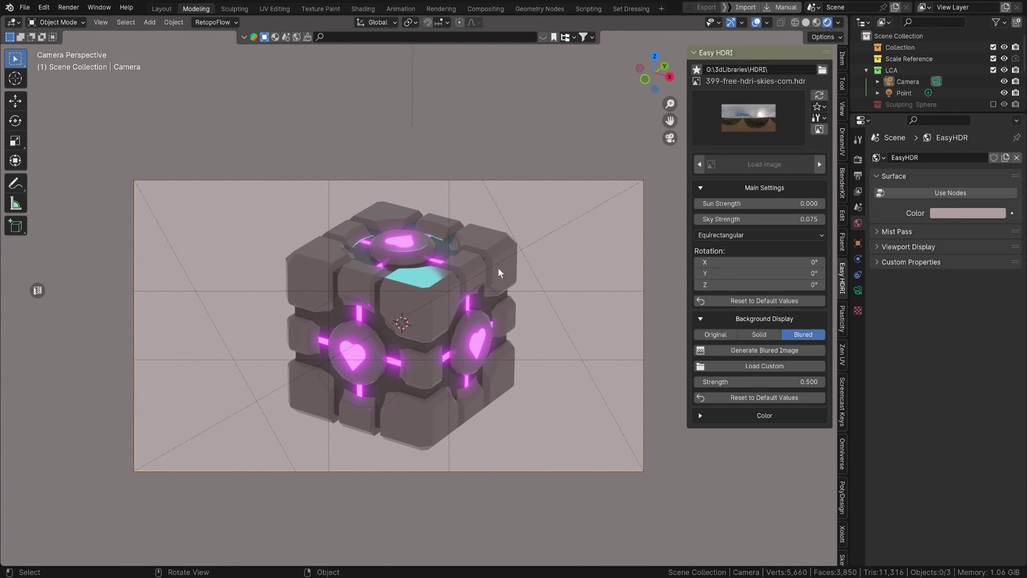
{"action": "middle_click_drag", "start_coordinate": [512, 318], "coordinate": [513, 307], "text": "shift"}
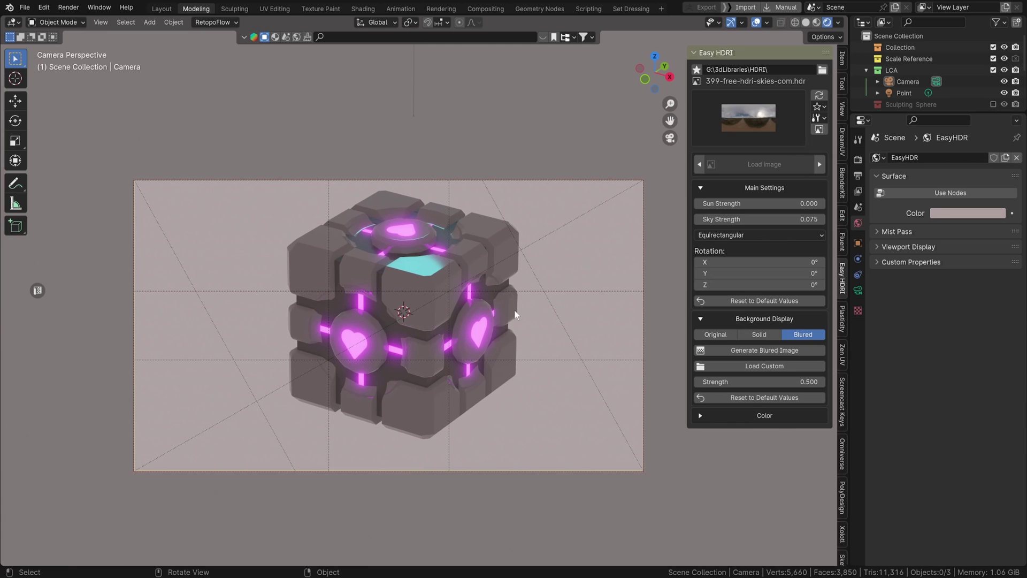
Step: Add a plane and lower it about 0.5 m along global Z beneath the cube as a floor
{"action": "key", "text": "shift+a"}
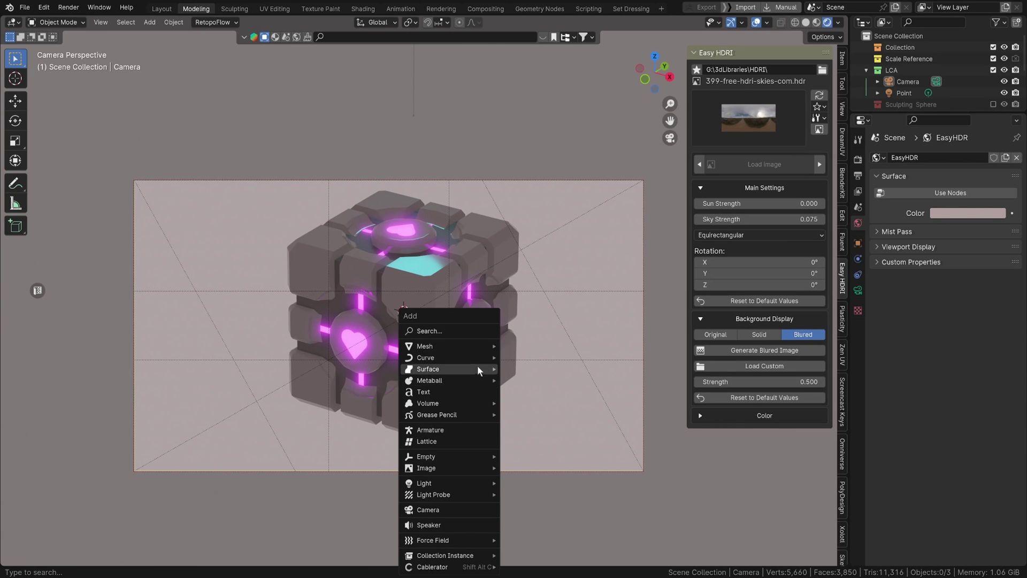
{"action": "mouse_move", "coordinate": [483, 345]}
{"action": "left_click", "coordinate": [564, 106]}
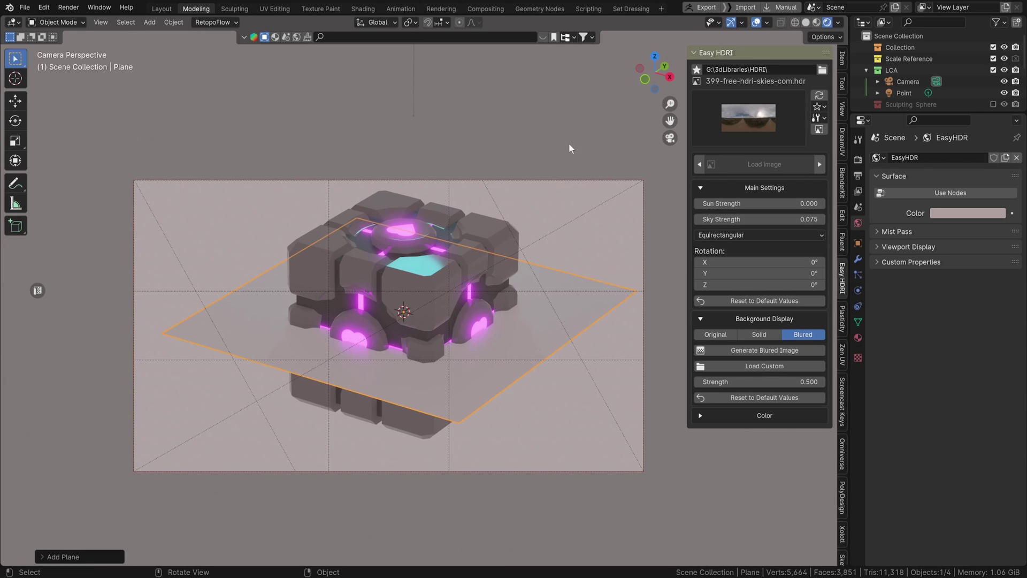
{"action": "key", "text": "g"}
{"action": "key", "text": "z"}
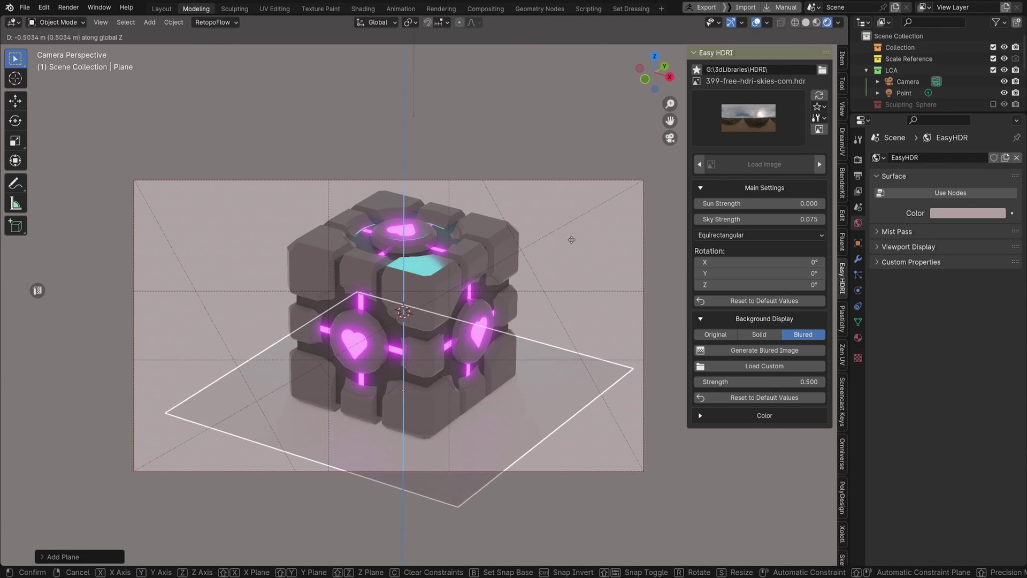
{"action": "left_click", "coordinate": [572, 247]}
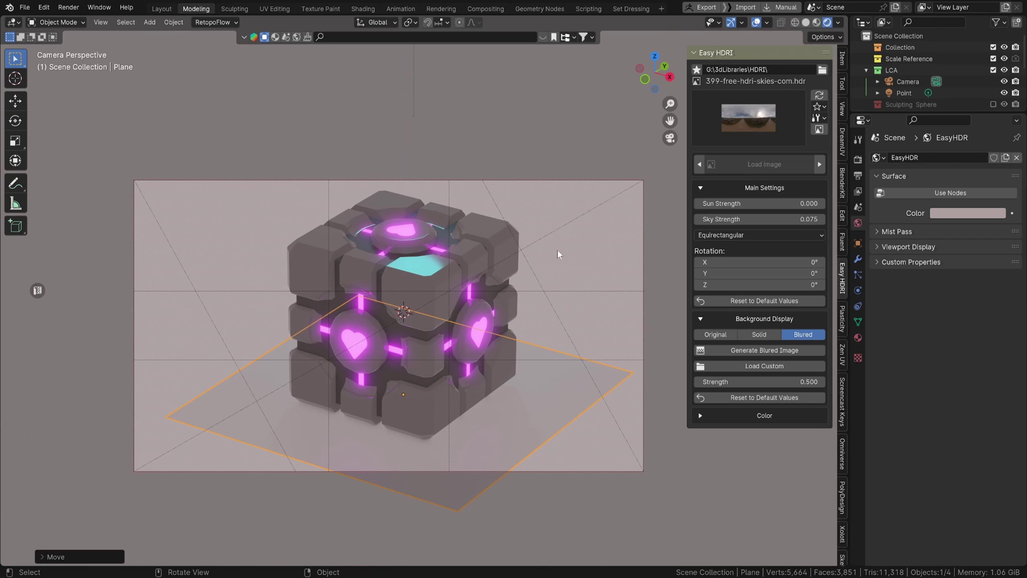
Step: Scale the floor plane up by a factor of 10
{"action": "key", "text": "s"}
{"action": "type", "text": "10"}
{"action": "key", "text": "Return"}
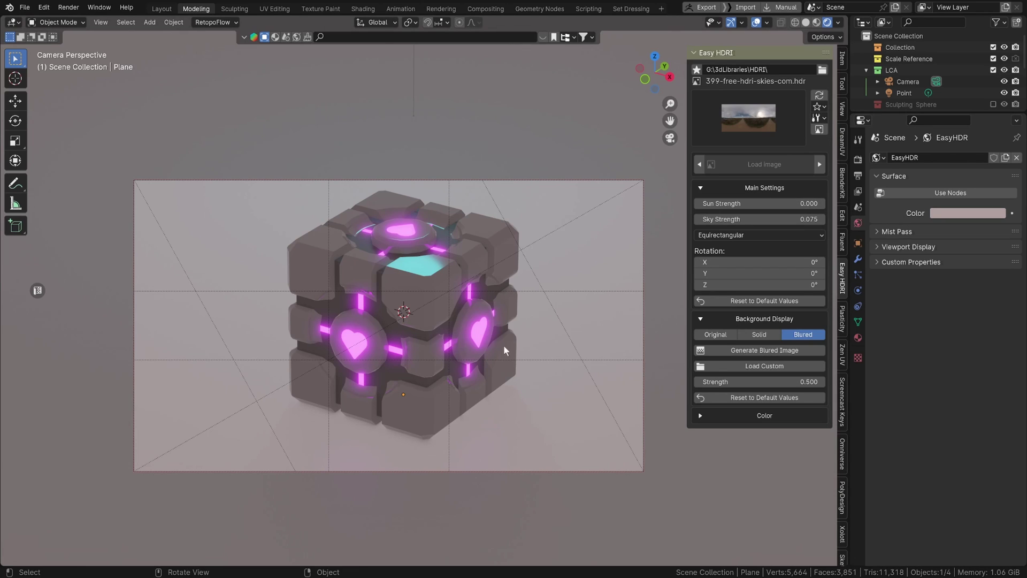
Step: Set the distance of EEVEE's ambient occlusion to 1.19 m
{"action": "left_click", "coordinate": [858, 160]}
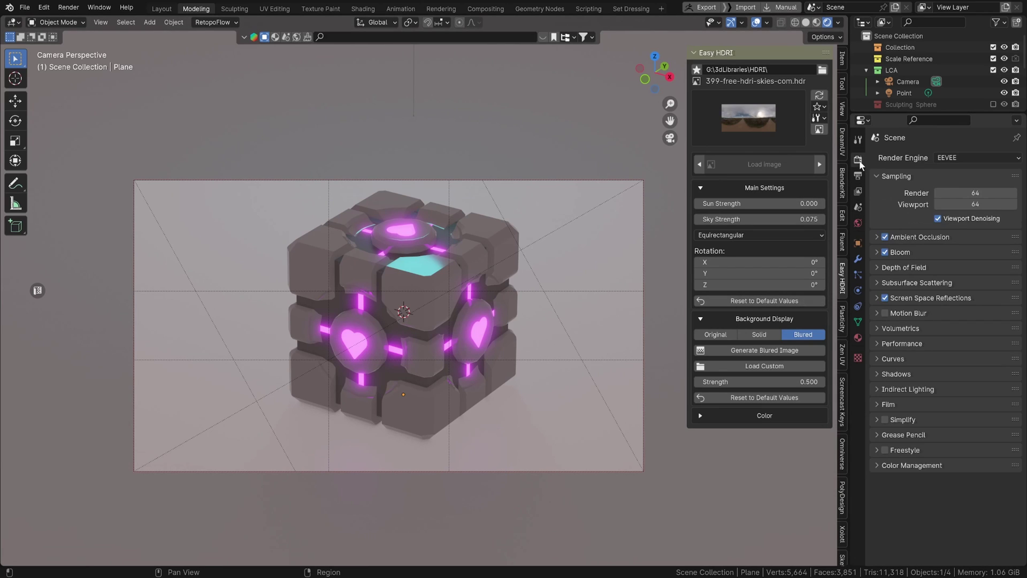
{"action": "left_click", "coordinate": [875, 239]}
{"action": "mouse_move", "coordinate": [972, 254]}
{"action": "left_mouse_down"}
{"action": "mouse_move", "coordinate": [1000, 254]}
{"action": "mouse_move", "coordinate": [963, 251]}
{"action": "mouse_move", "coordinate": [978, 253]}
{"action": "mouse_move", "coordinate": [945, 266]}
{"action": "mouse_move", "coordinate": [1006, 266]}
{"action": "mouse_move", "coordinate": [962, 279]}
{"action": "mouse_move", "coordinate": [967, 255]}
{"action": "mouse_move", "coordinate": [929, 255]}
{"action": "mouse_move", "coordinate": [957, 253]}
{"action": "left_mouse_up"}
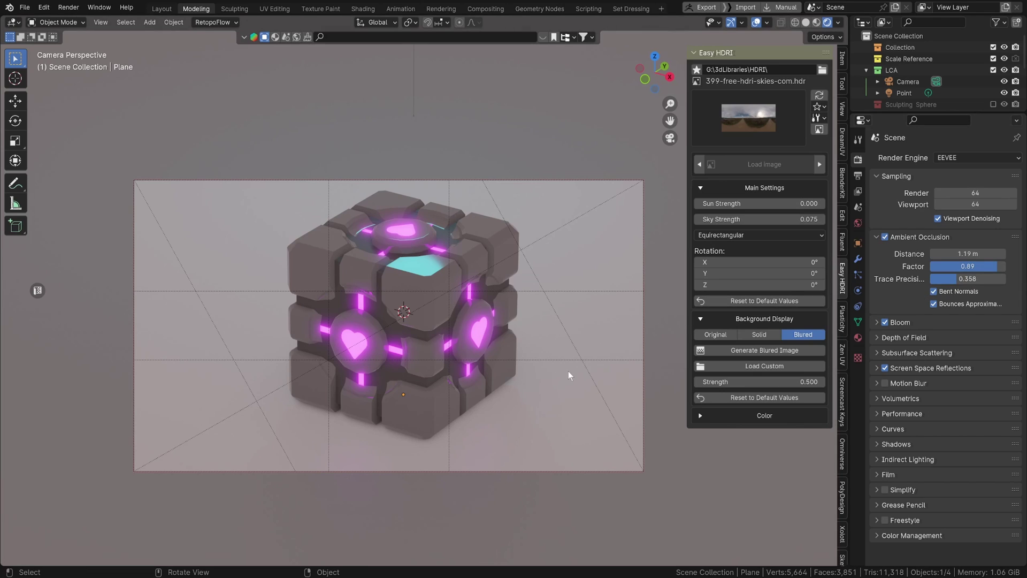
Step: Lower the floor plane slightly further along global Z below the cube
{"action": "key", "text": "g"}
{"action": "key", "text": "z"}
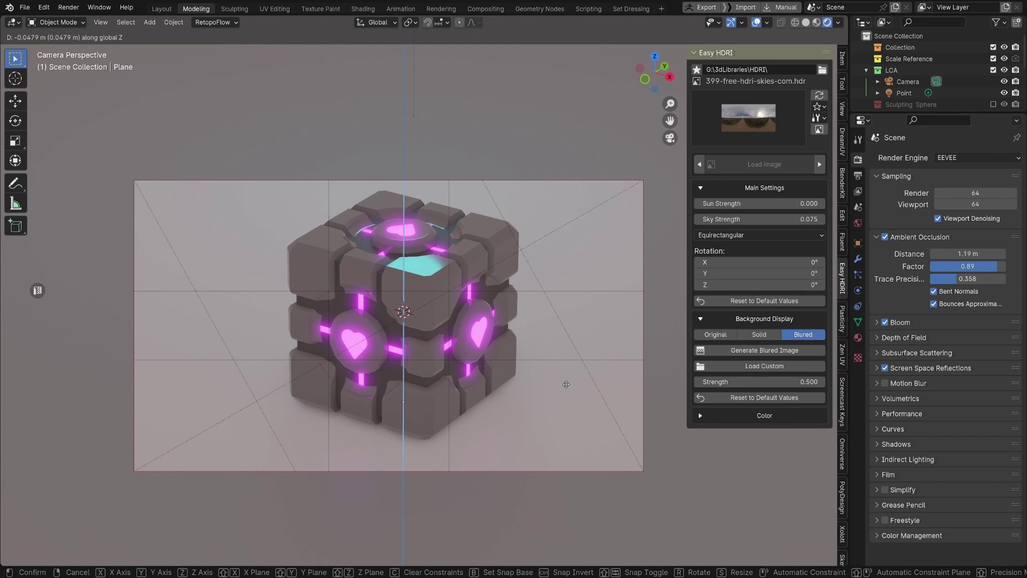
{"action": "left_click", "coordinate": [566, 389]}
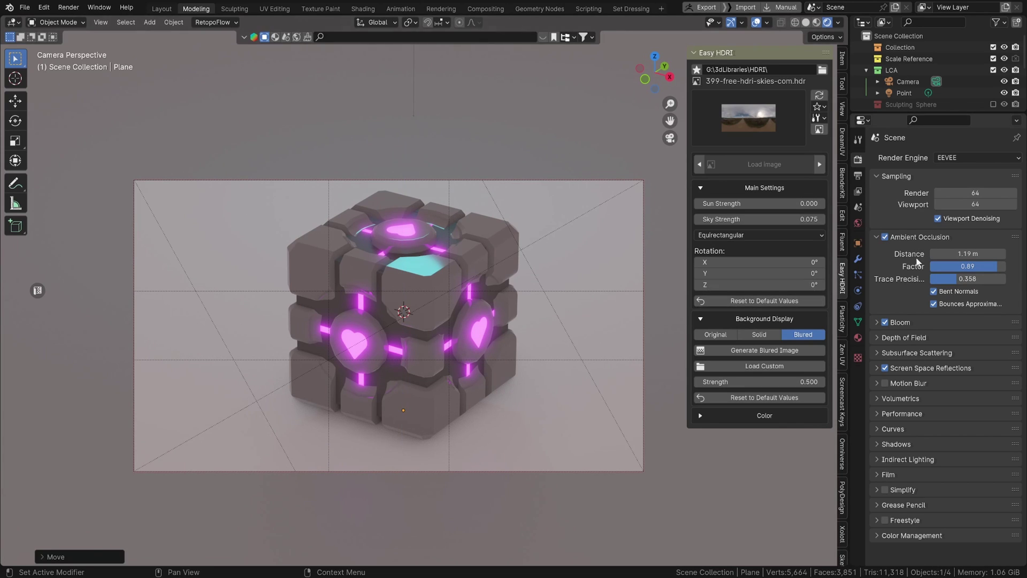
Step: Toggle Bloom off and on to compare the cube's hearts and strips with and without the glow
{"action": "left_click", "coordinate": [886, 323]}
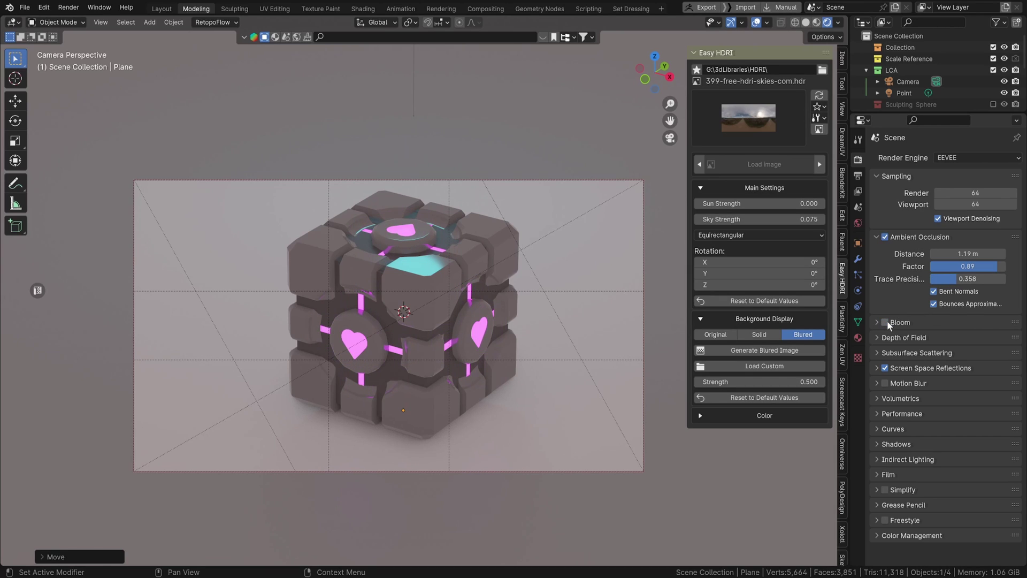
{"action": "left_click", "coordinate": [887, 322]}
{"action": "left_click", "coordinate": [887, 322]}
{"action": "left_click", "coordinate": [887, 322]}
{"action": "left_click", "coordinate": [887, 322]}
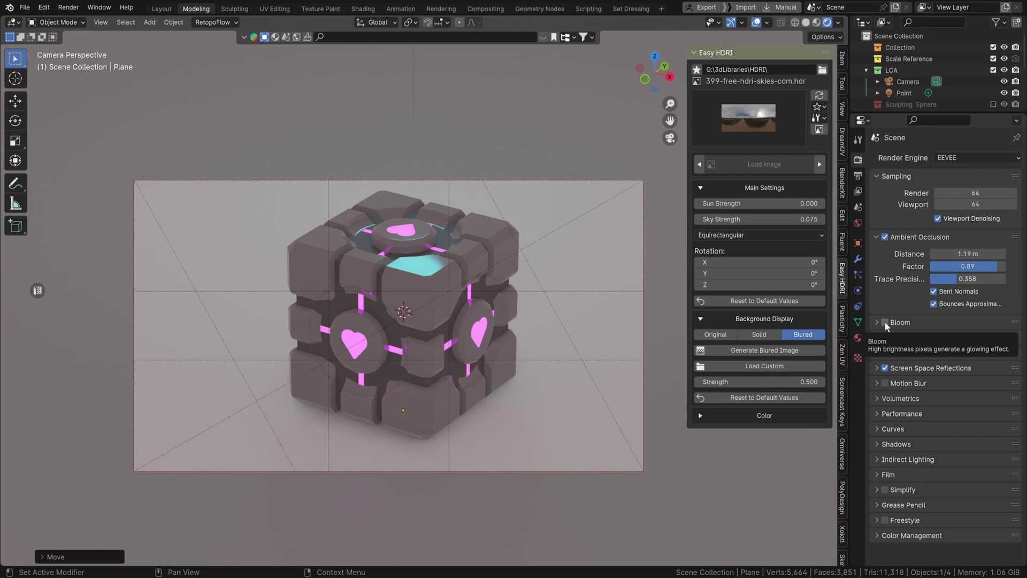
{"action": "left_click", "coordinate": [884, 322]}
{"action": "left_click", "coordinate": [885, 322]}
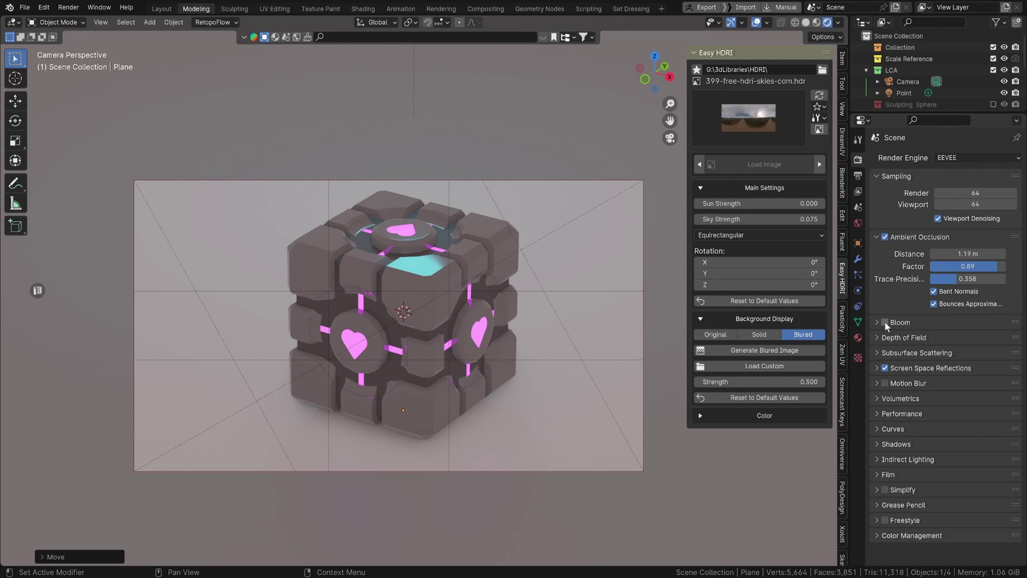
Step: Delete the Point light from the LCA collection
{"action": "left_click", "coordinate": [904, 93]}
{"action": "key", "text": "x"}
{"action": "left_click", "coordinate": [432, 259]}
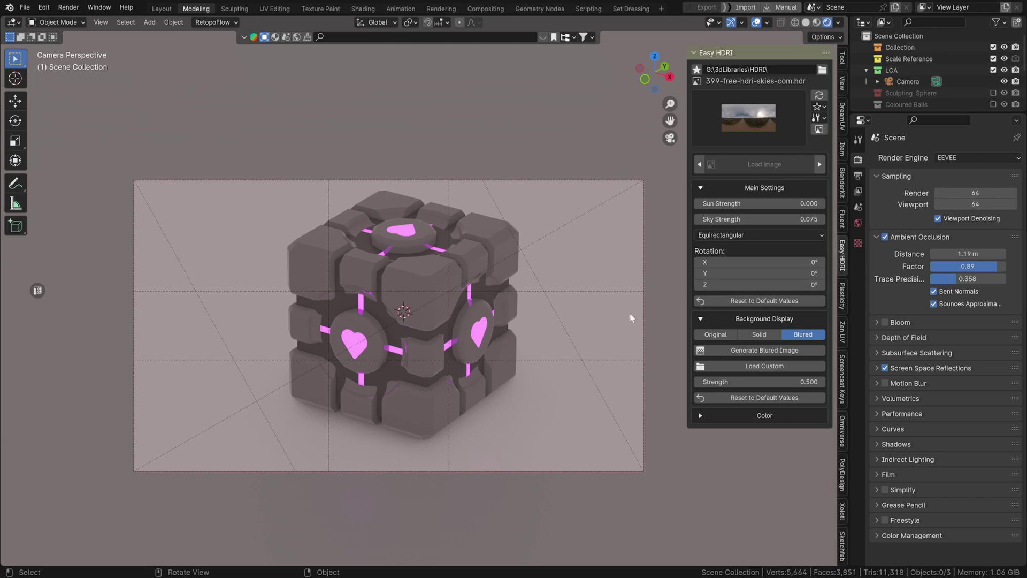
Step: Enable Bloom and set its threshold to 3.846, radius to 2.886 and intensity to 0.100
{"action": "left_click", "coordinate": [885, 322]}
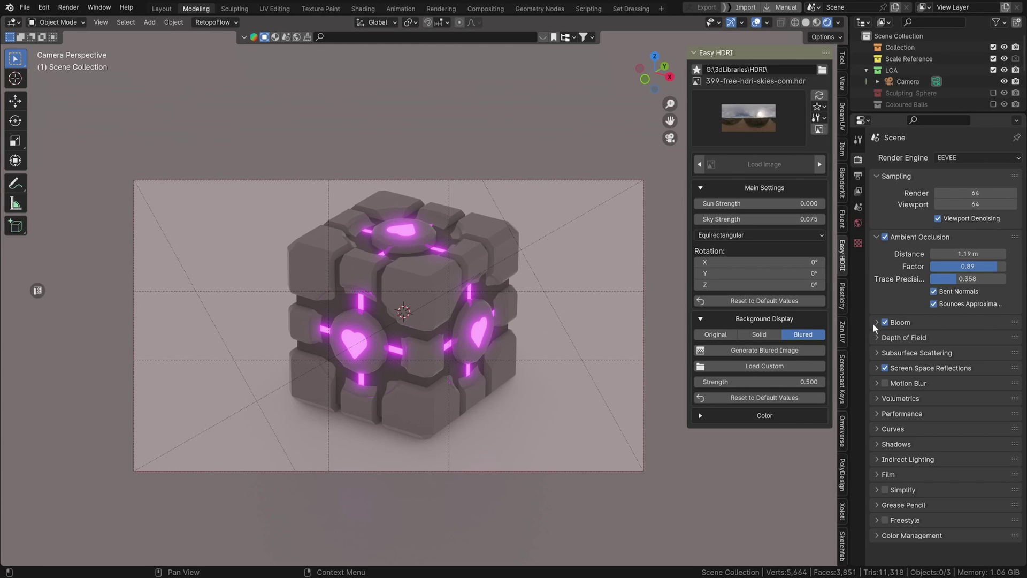
{"action": "left_click", "coordinate": [875, 322]}
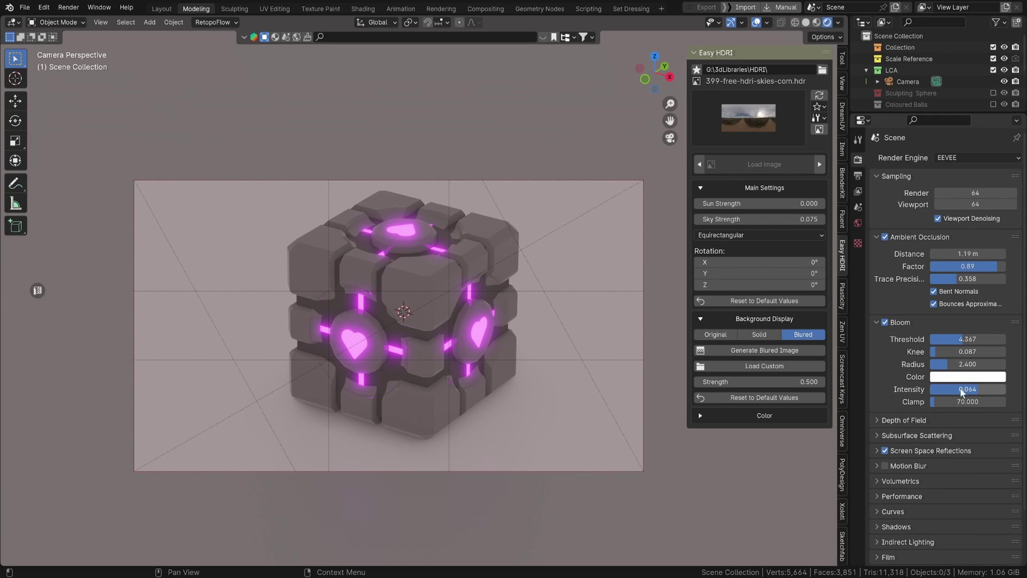
{"action": "left_click_drag", "start_coordinate": [978, 390], "coordinate": [1003, 388]}
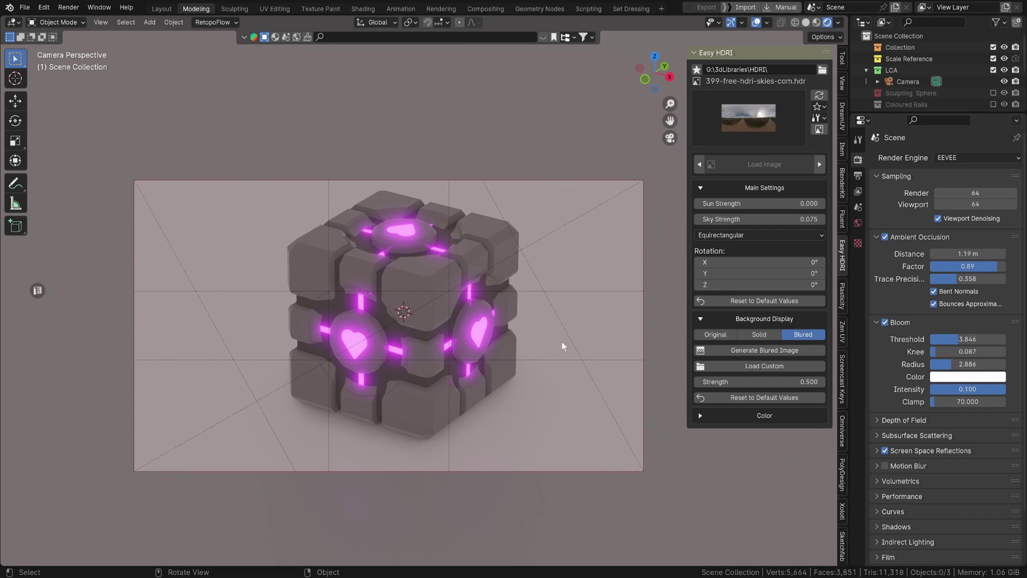
Step: Change the color management view transform to AgX
{"action": "scroll", "coordinate": [910, 287], "scroll_direction": "down", "scroll_amount": 3}
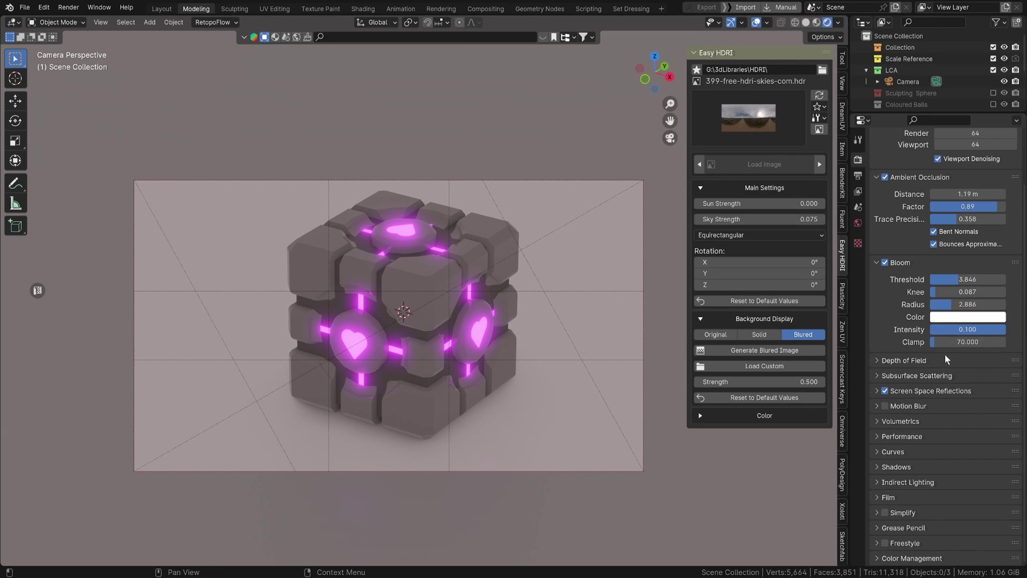
{"action": "left_click", "coordinate": [897, 558]}
{"action": "scroll", "coordinate": [921, 521], "scroll_direction": "down", "scroll_amount": 6}
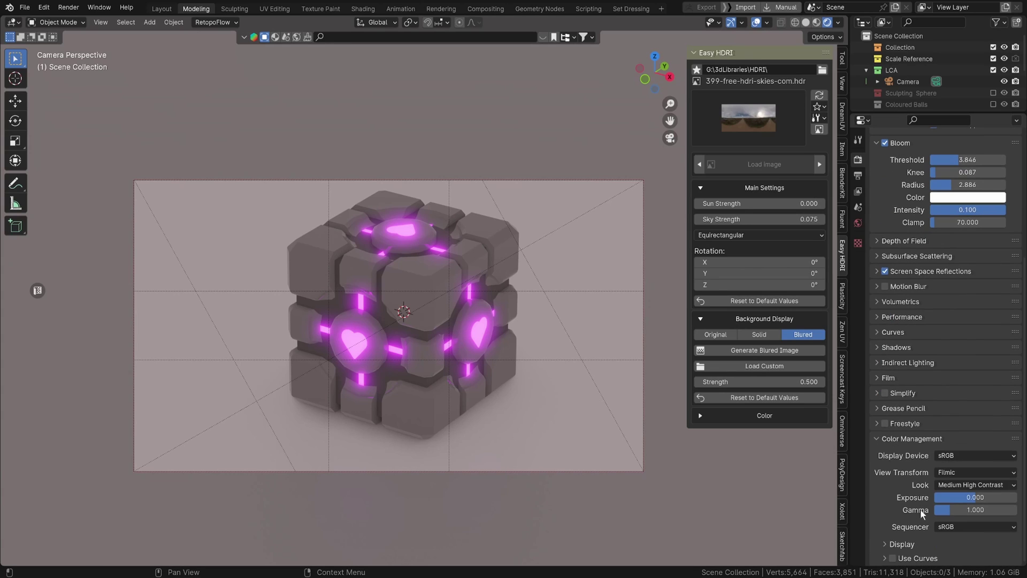
{"action": "left_click", "coordinate": [978, 471]}
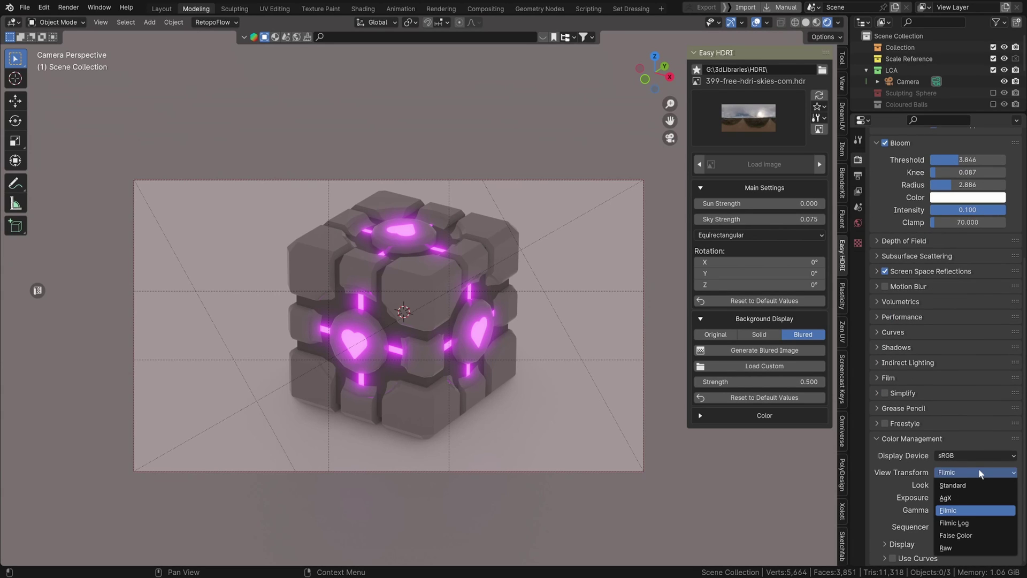
{"action": "left_click", "coordinate": [966, 470]}
{"action": "left_click", "coordinate": [957, 496]}
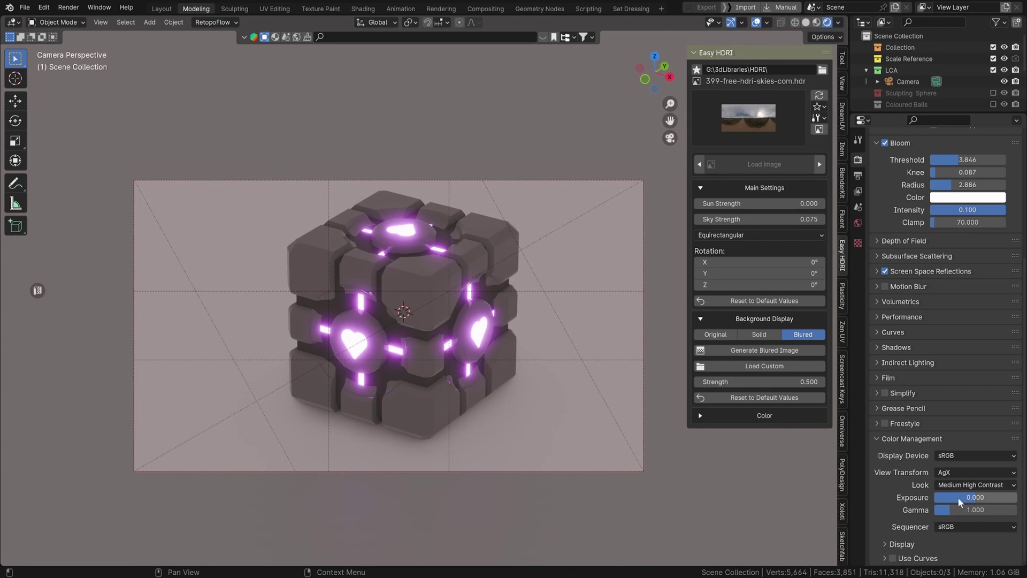
Step: Select the cube's main body in the camera view
{"action": "scroll", "coordinate": [945, 265], "scroll_direction": "up", "scroll_amount": 5}
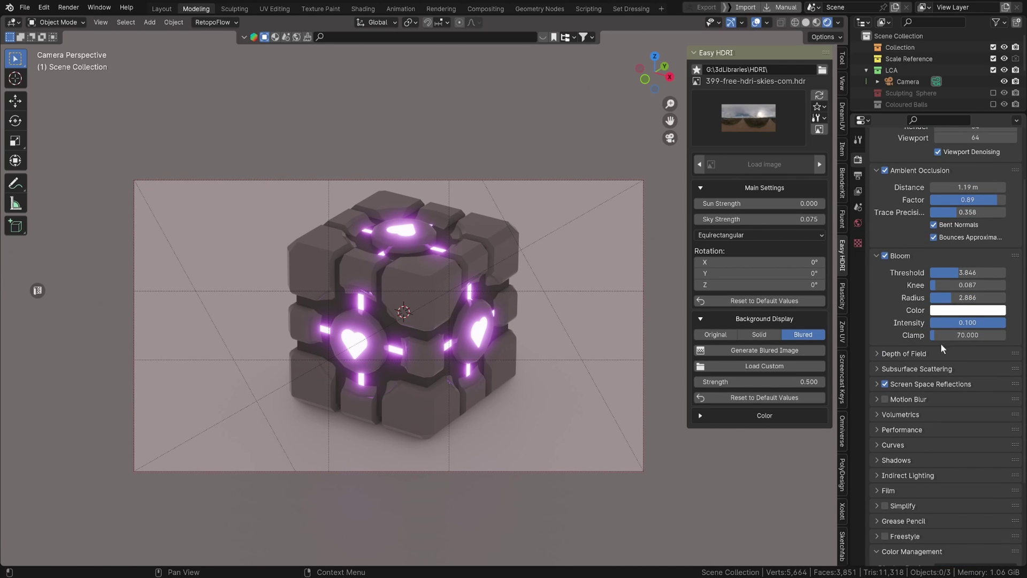
{"action": "scroll", "coordinate": [939, 341], "scroll_direction": "down", "scroll_amount": 1}
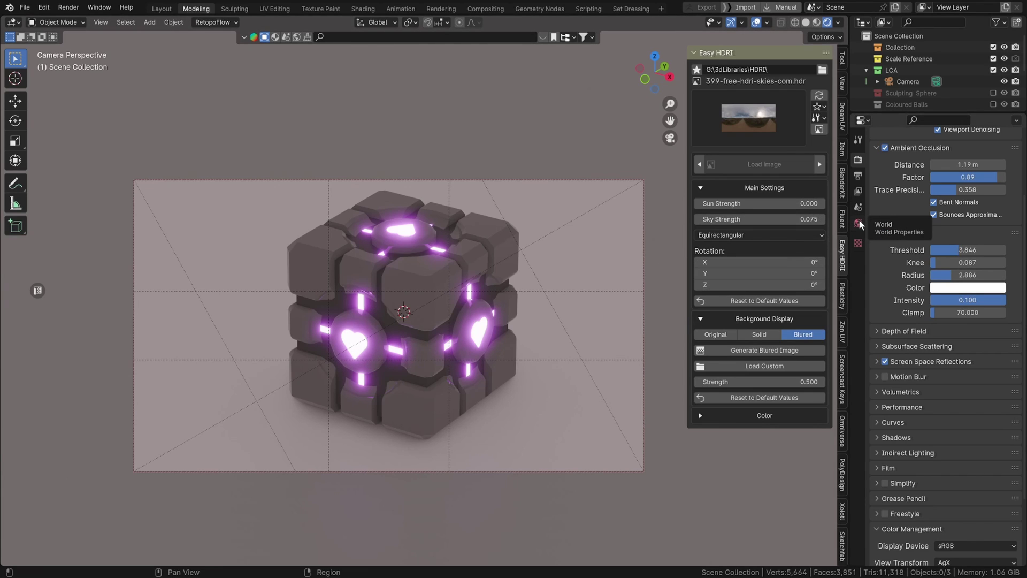
{"action": "left_click", "coordinate": [406, 296]}
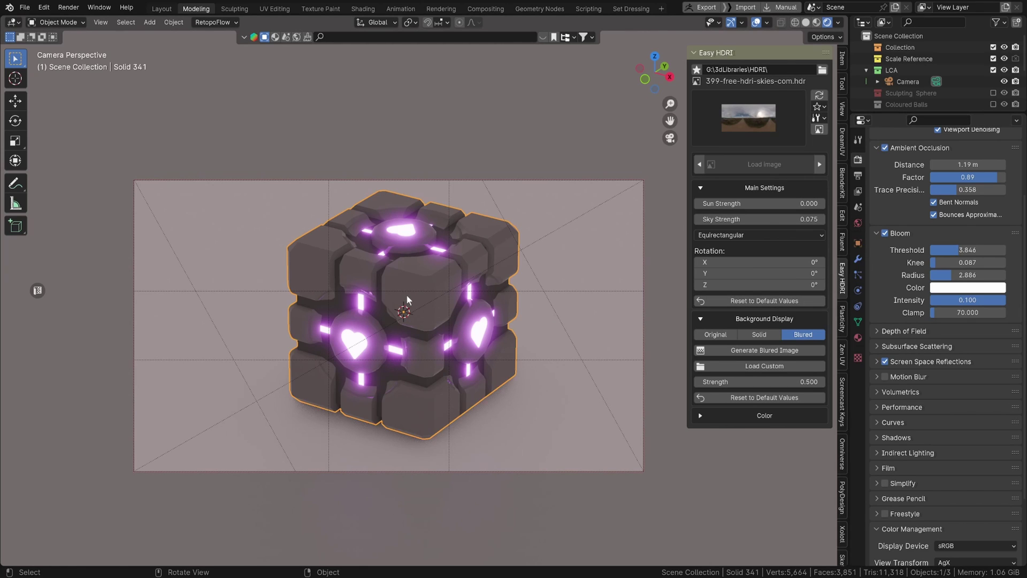
{"action": "scroll", "coordinate": [934, 417], "scroll_direction": "down", "scroll_amount": 2}
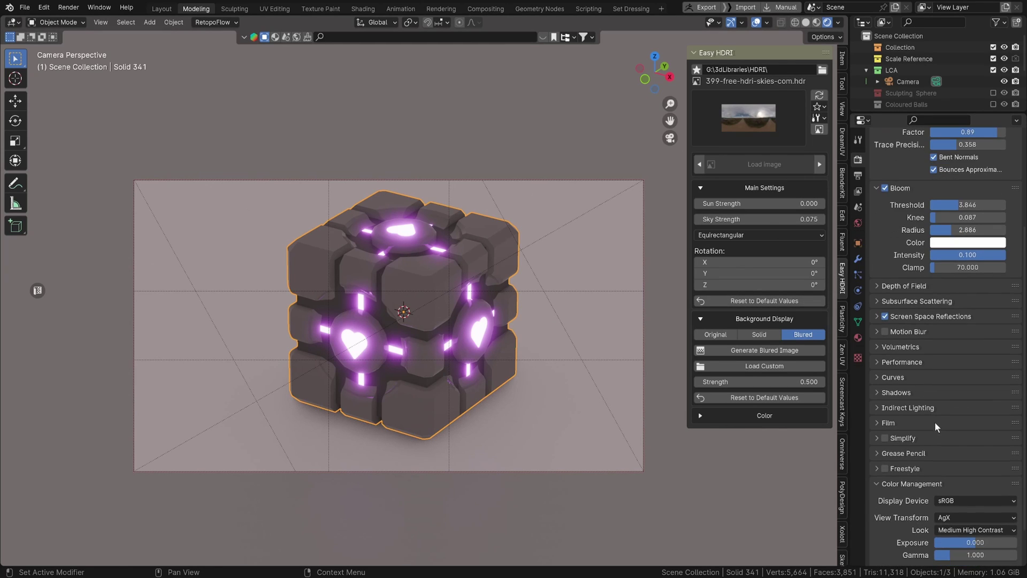
Step: Lower the Bloom intensity to 0.068 and set the emission strength of the cube's glowing magenta material to 13.300
{"action": "scroll", "coordinate": [936, 396], "scroll_direction": "down", "scroll_amount": 2}
{"action": "left_click_drag", "start_coordinate": [1005, 255], "coordinate": [981, 255]}
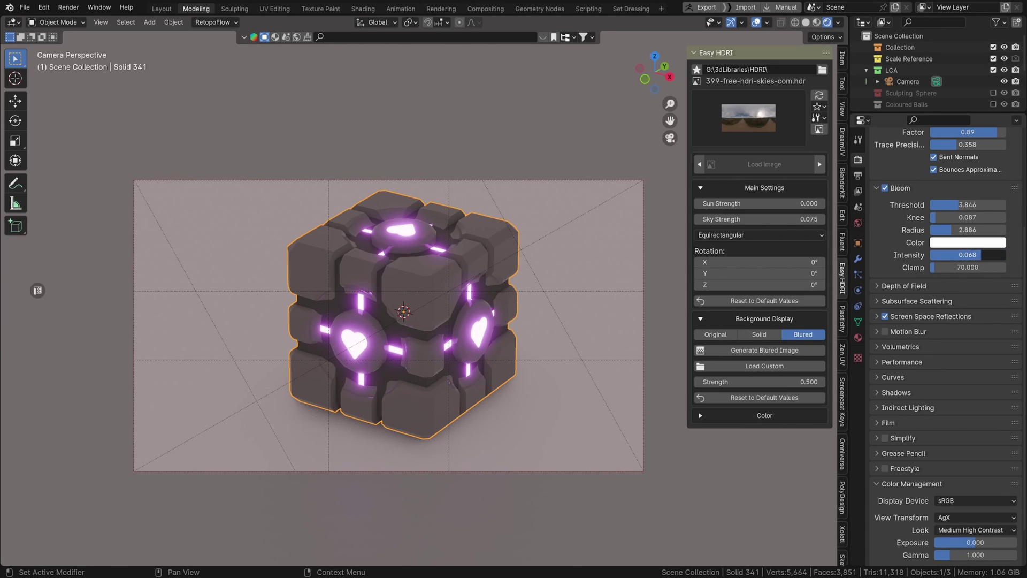
{"action": "left_click", "coordinate": [858, 337]}
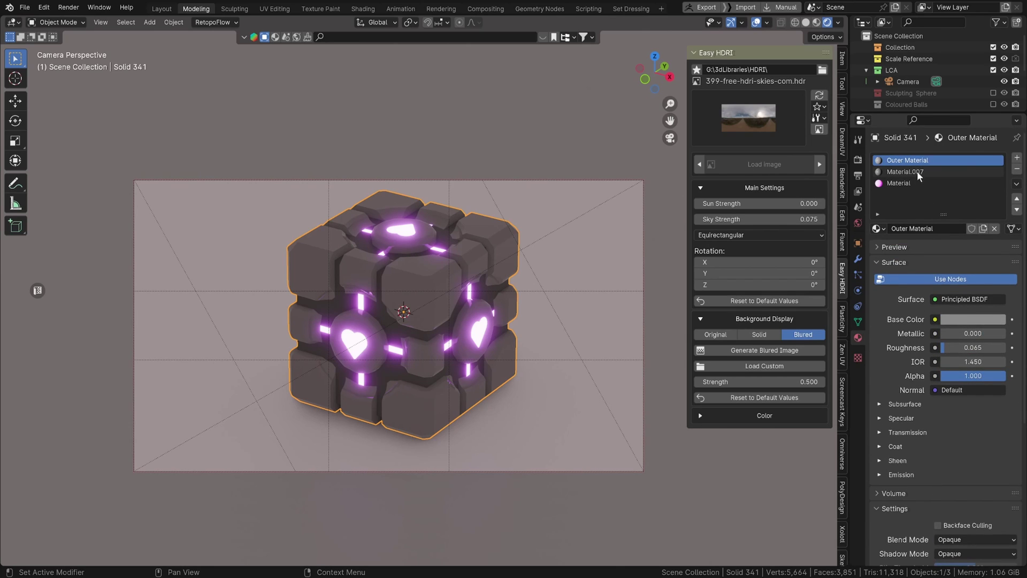
{"action": "left_click", "coordinate": [913, 183]}
{"action": "scroll", "coordinate": [947, 561], "scroll_direction": "down", "scroll_amount": 1}
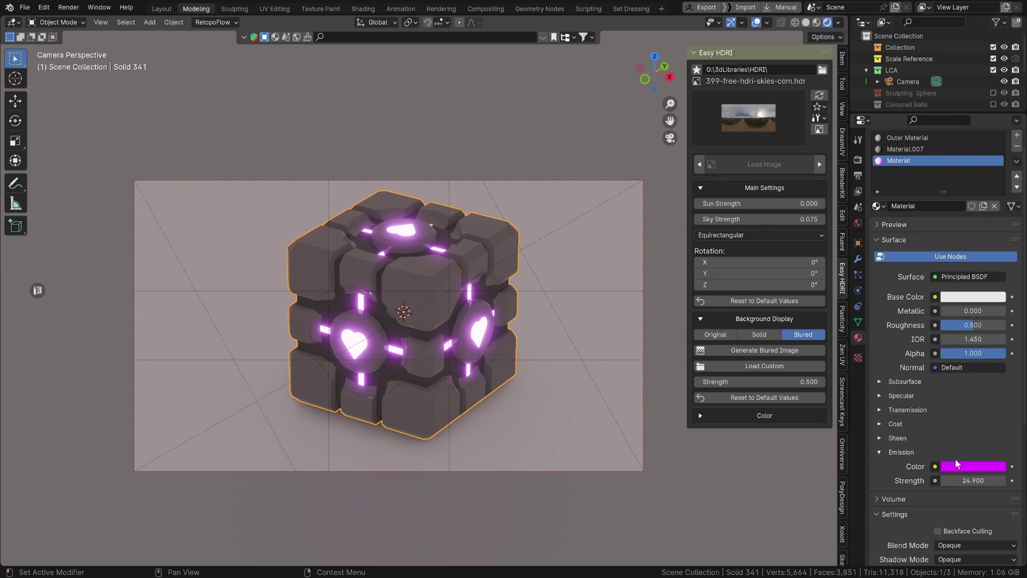
{"action": "left_click_drag", "start_coordinate": [983, 480], "coordinate": [922, 480]}
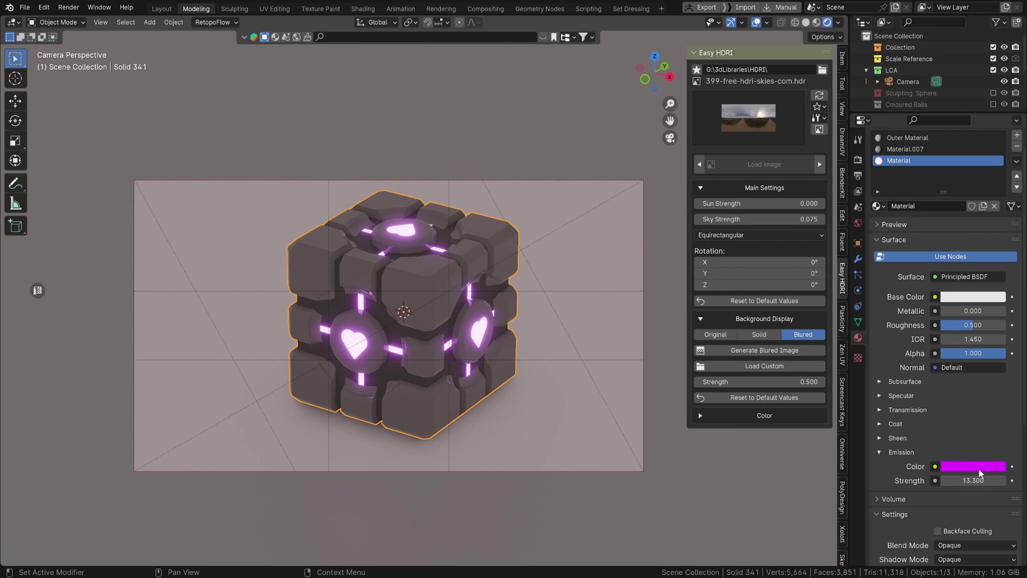
{"action": "scroll", "coordinate": [583, 307], "scroll_direction": "up", "scroll_amount": 1}
{"action": "scroll", "coordinate": [572, 324], "scroll_direction": "down", "scroll_amount": 1}
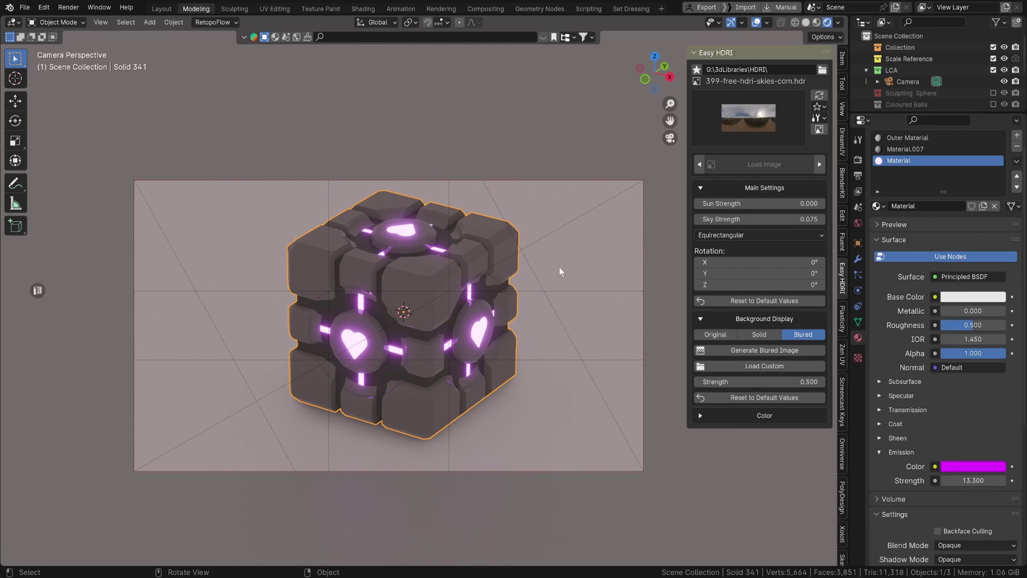
Step: Turn off Screen Space Reflections for the EEVEE render
{"action": "left_click", "coordinate": [859, 159]}
{"action": "scroll", "coordinate": [916, 310], "scroll_direction": "down", "scroll_amount": 5}
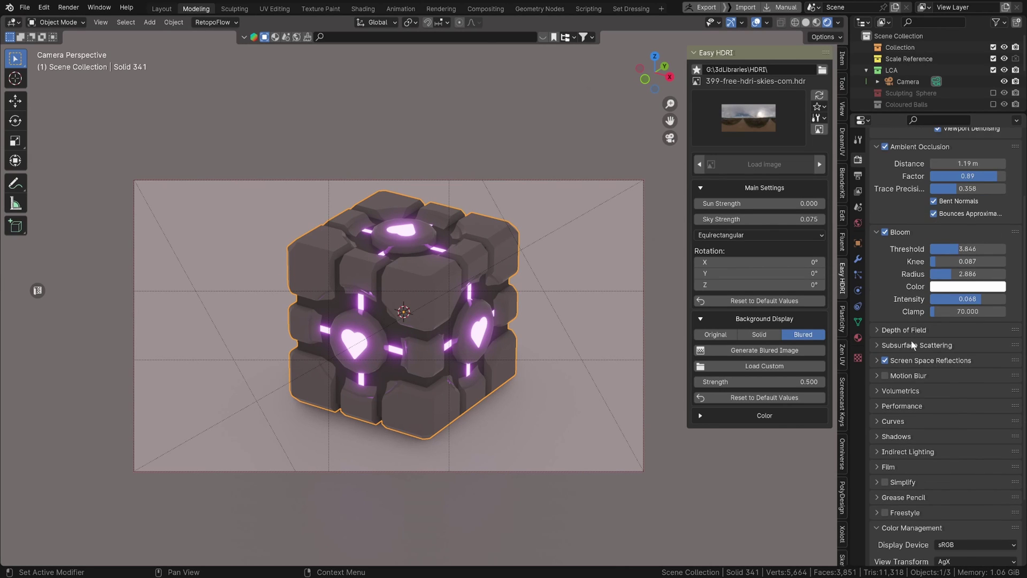
{"action": "left_click", "coordinate": [885, 315]}
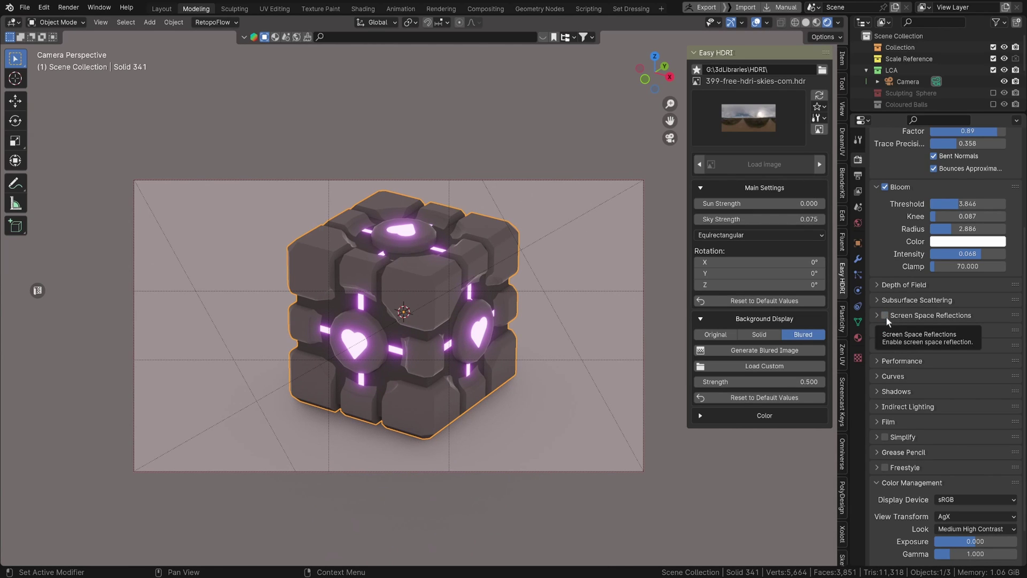
{"action": "left_click", "coordinate": [886, 316]}
{"action": "left_click", "coordinate": [886, 316]}
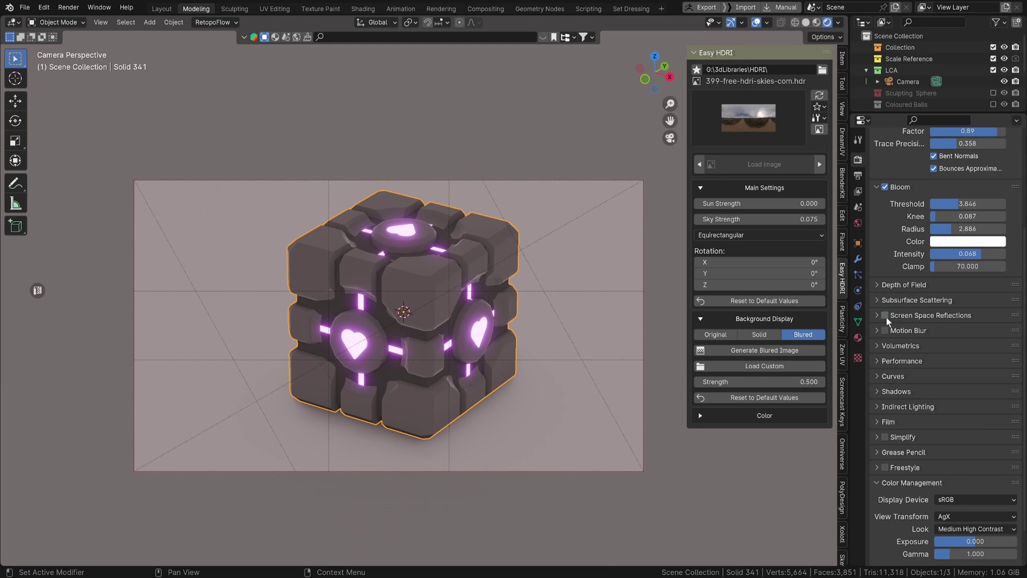
{"action": "left_click", "coordinate": [876, 315]}
{"action": "left_click", "coordinate": [876, 314]}
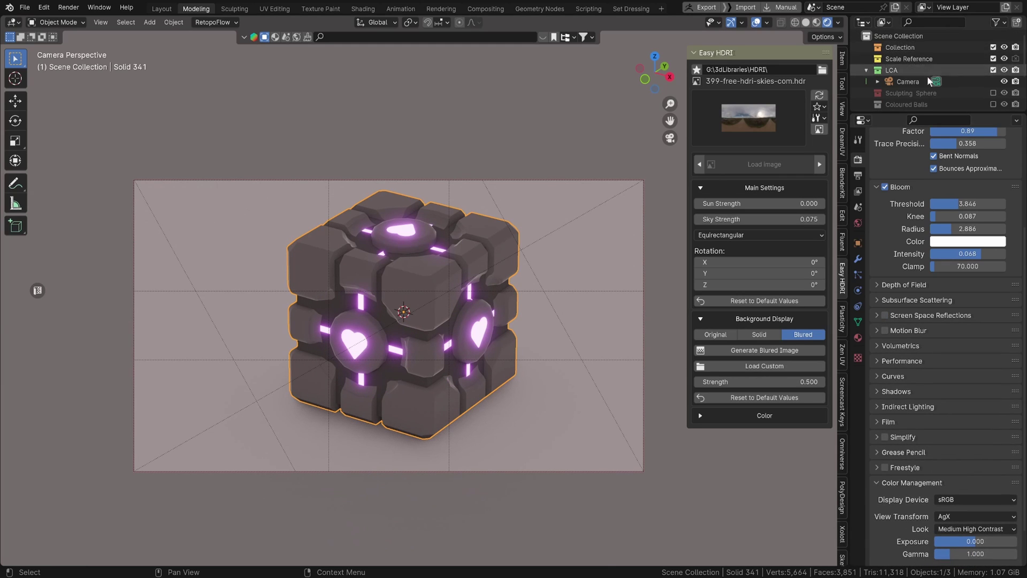
Step: Try the Cycles render engine, turn off its viewport denoising, and return to EEVEE
{"action": "scroll", "coordinate": [921, 165], "scroll_direction": "up", "scroll_amount": 6}
{"action": "left_click", "coordinate": [968, 158]}
{"action": "left_click", "coordinate": [949, 196]}
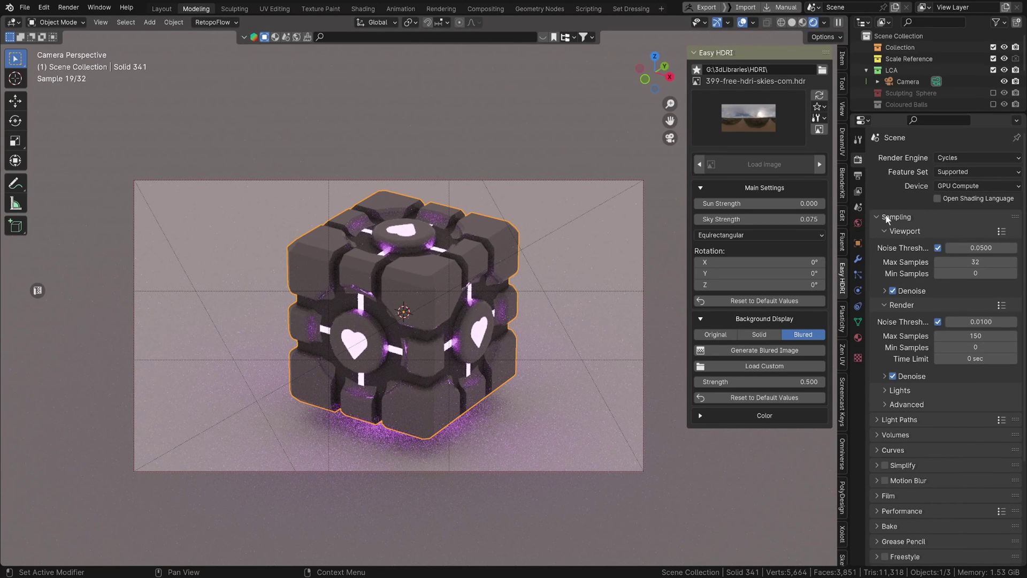
{"action": "left_click", "coordinate": [859, 177]}
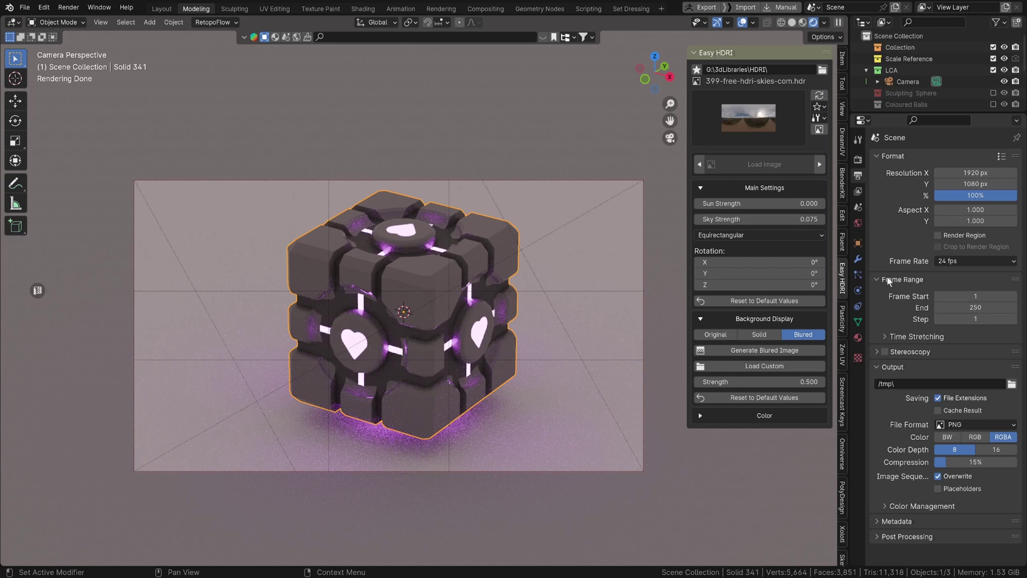
{"action": "left_click", "coordinate": [858, 159]}
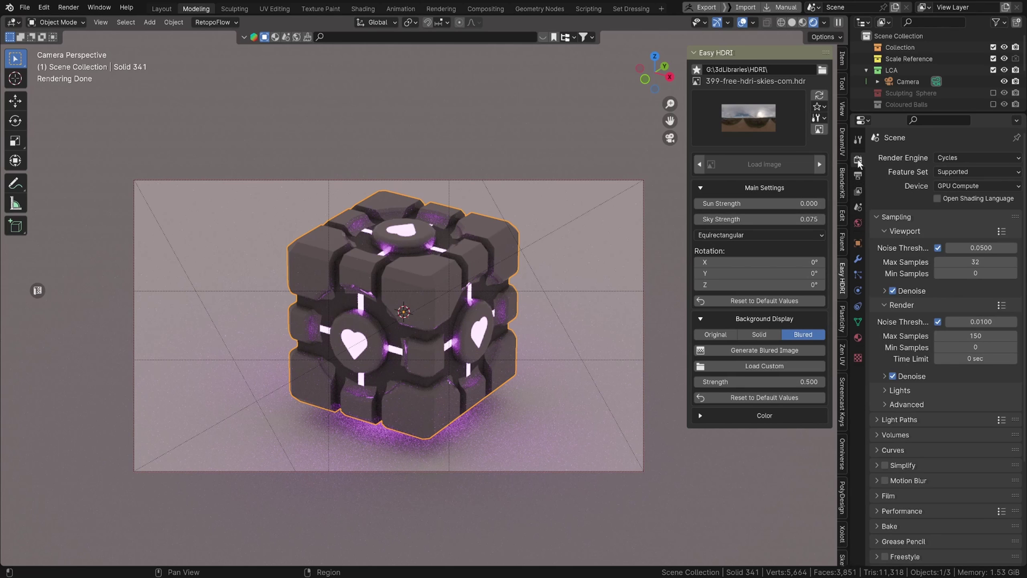
{"action": "left_click", "coordinate": [900, 291]}
{"action": "left_click", "coordinate": [895, 290]}
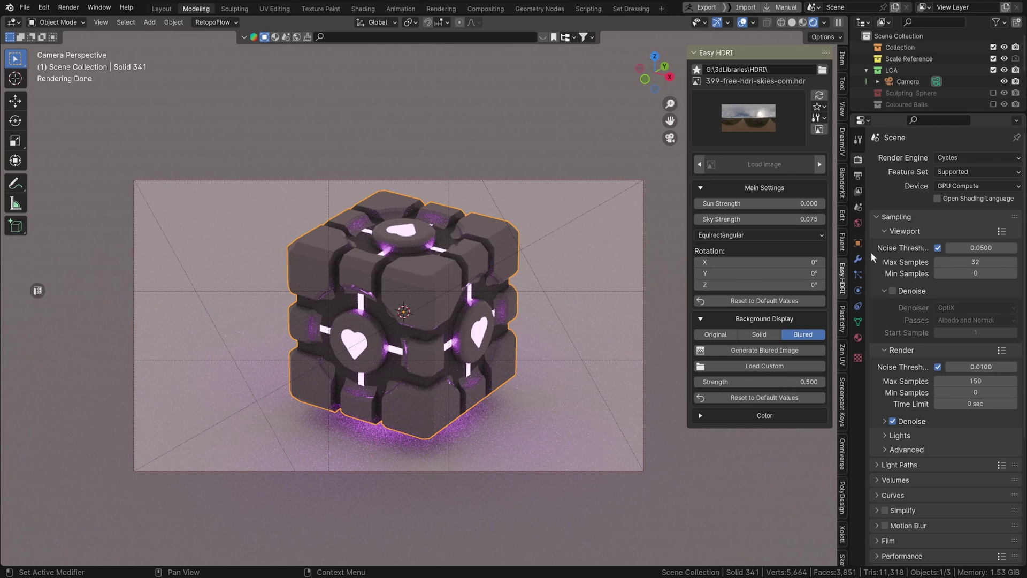
{"action": "left_click", "coordinate": [991, 156]}
{"action": "left_click", "coordinate": [985, 171]}
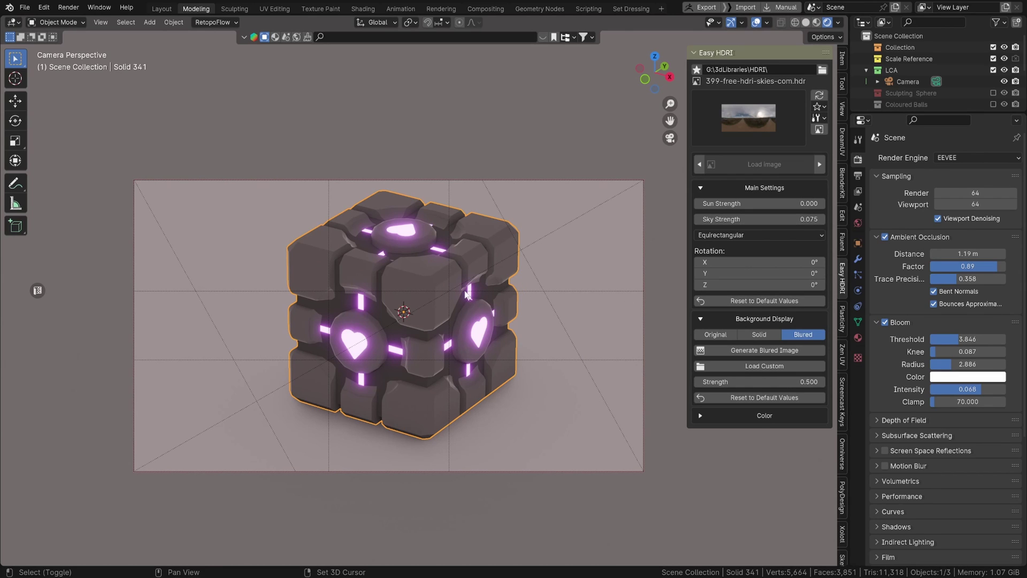
Step: Add a Point light and place it above the cube's right side in the camera view
{"action": "key", "text": "shift+a"}
{"action": "mouse_move", "coordinate": [447, 431]}
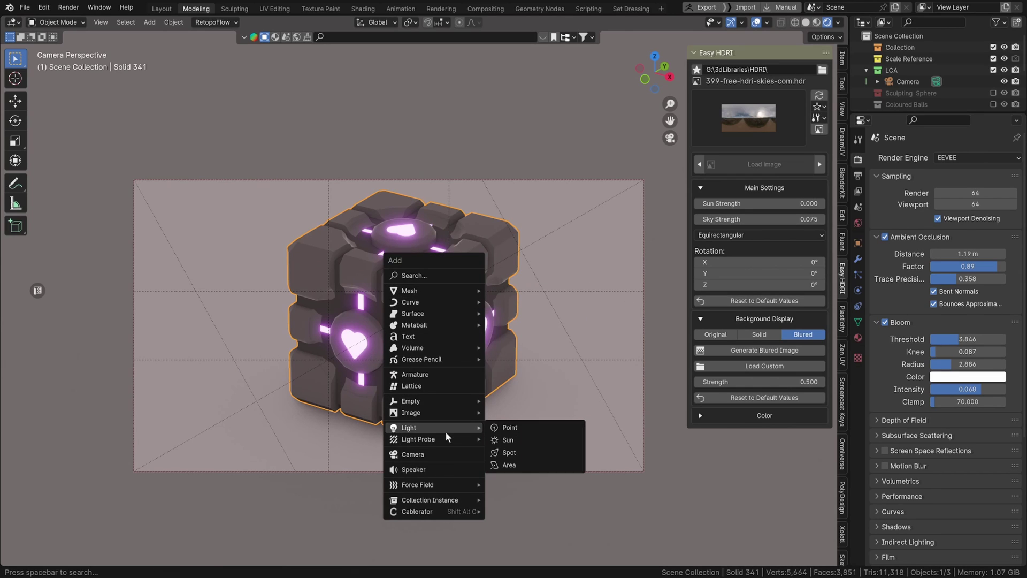
{"action": "left_click", "coordinate": [537, 431]}
{"action": "key", "text": "g"}
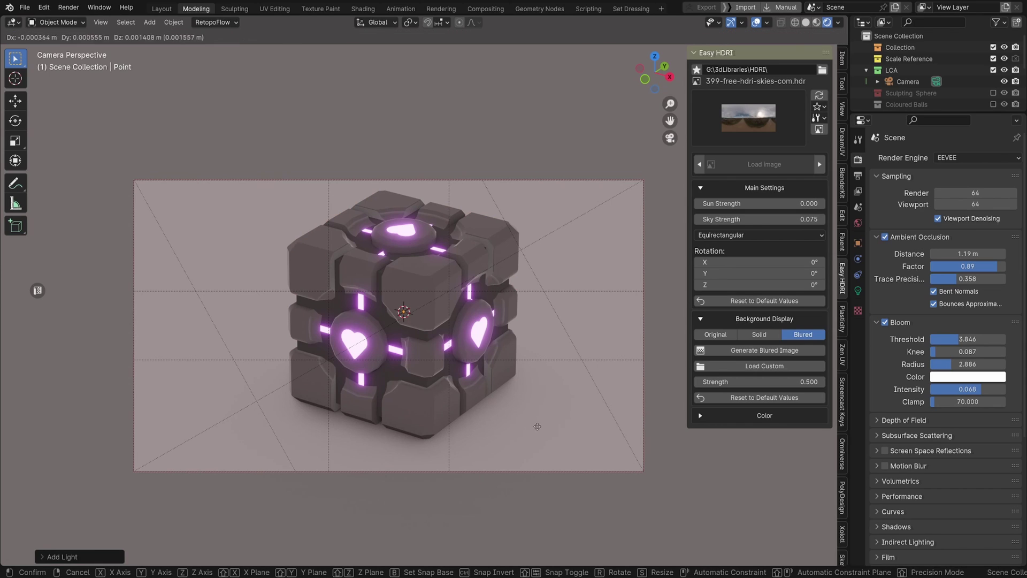
{"action": "left_click", "coordinate": [706, 304]}
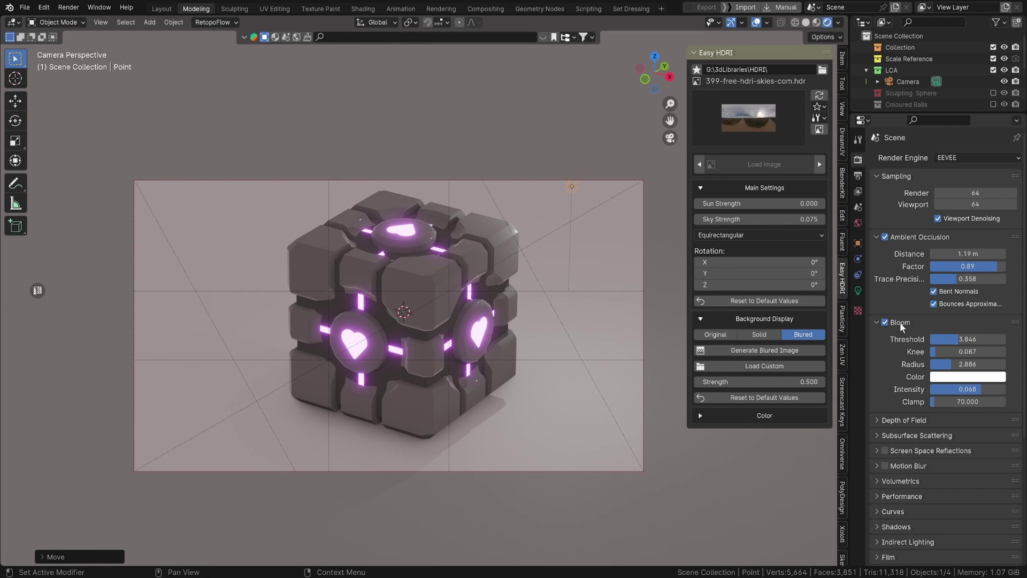
Step: Set the new point light's color to orange with hue 0.051, saturation 1.000 and value 1.000
{"action": "left_click", "coordinate": [858, 291]}
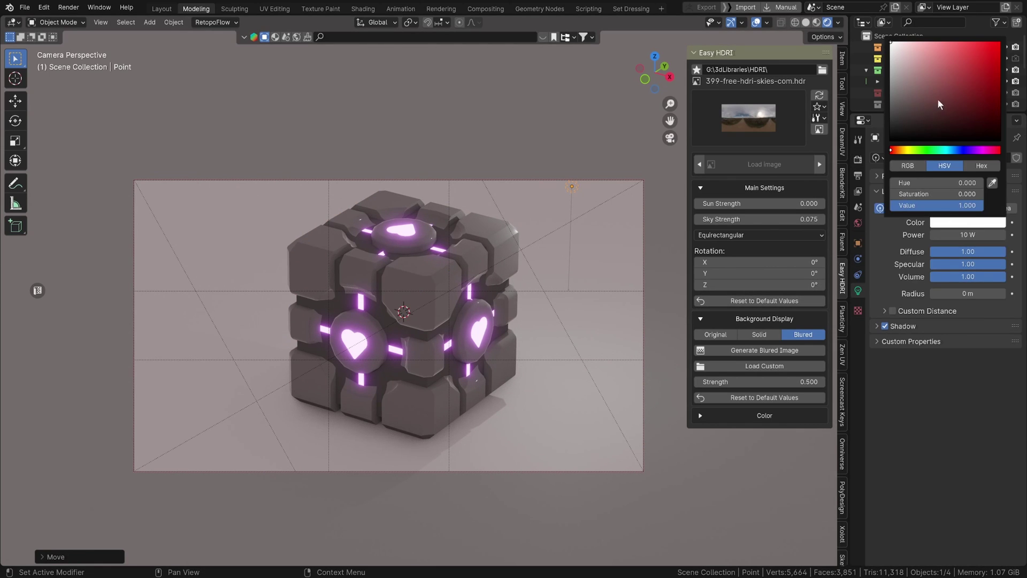
{"action": "left_click", "coordinate": [907, 149]}
{"action": "left_click_drag", "start_coordinate": [908, 150], "coordinate": [900, 150]}
{"action": "left_click_drag", "start_coordinate": [964, 76], "coordinate": [999, 42]}
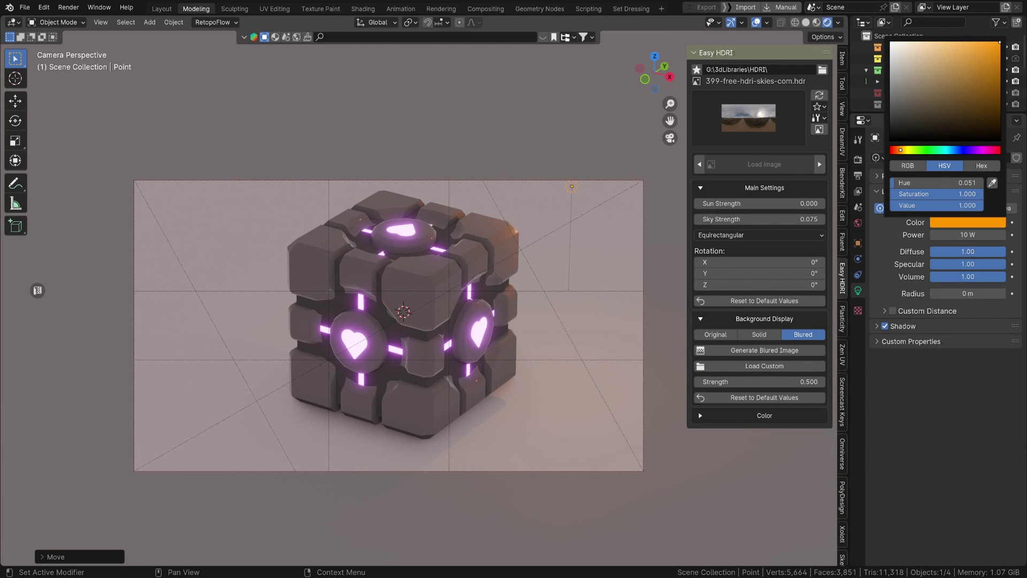
Step: Duplicate the orange point light and position the copy above the cube's left side, moving it along the global X and Y axes
{"action": "key", "text": "shift+d"}
{"action": "key", "text": "x"}
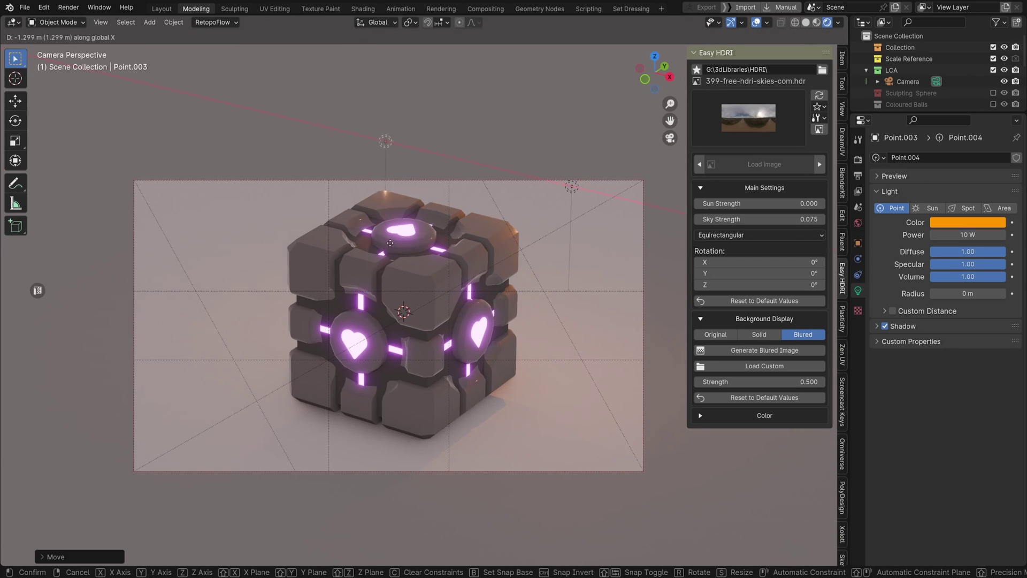
{"action": "left_click", "coordinate": [298, 253]}
{"action": "key", "text": "g"}
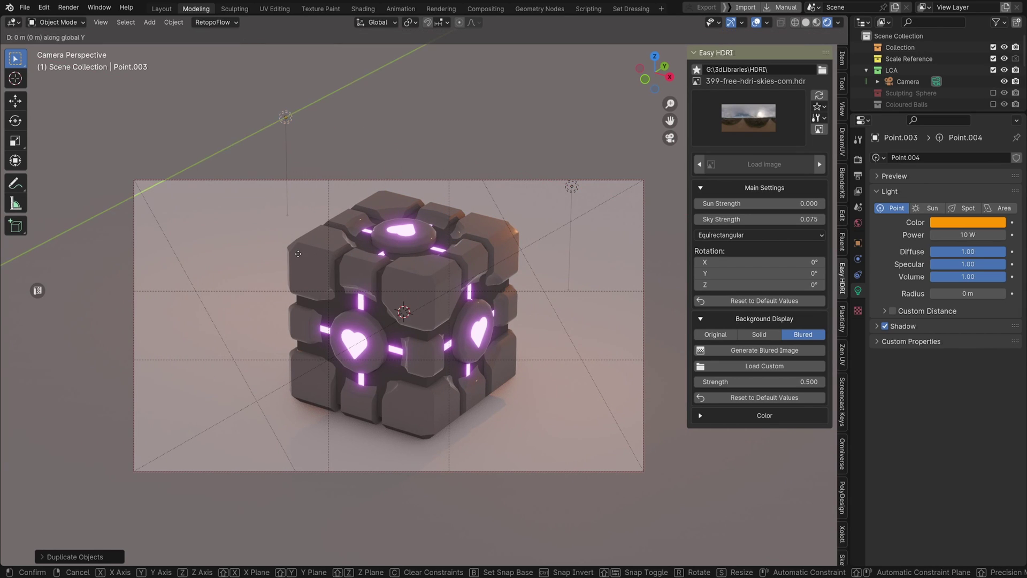
{"action": "left_click", "coordinate": [235, 342]}
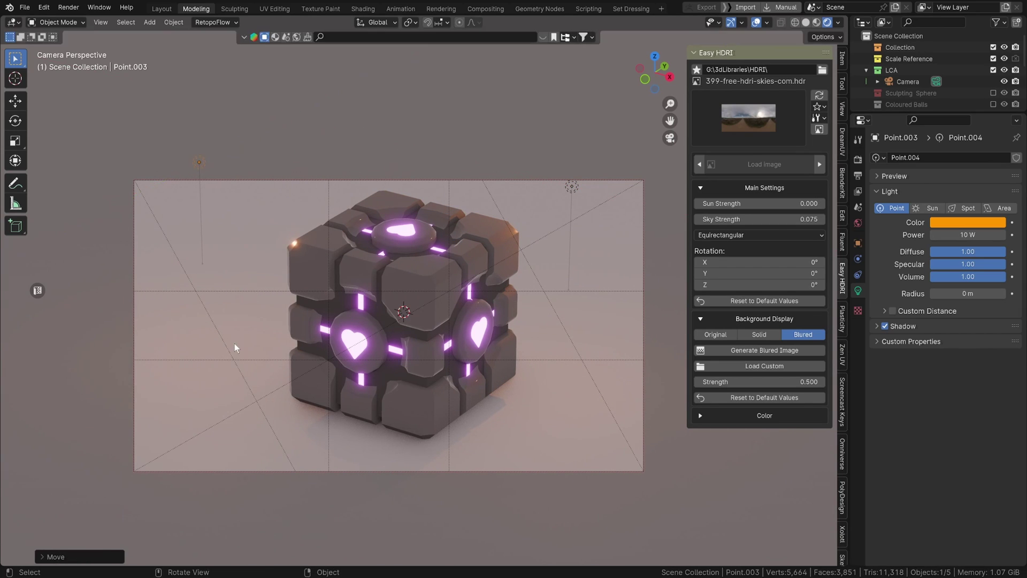
{"action": "key", "text": "g"}
{"action": "key", "text": "x"}
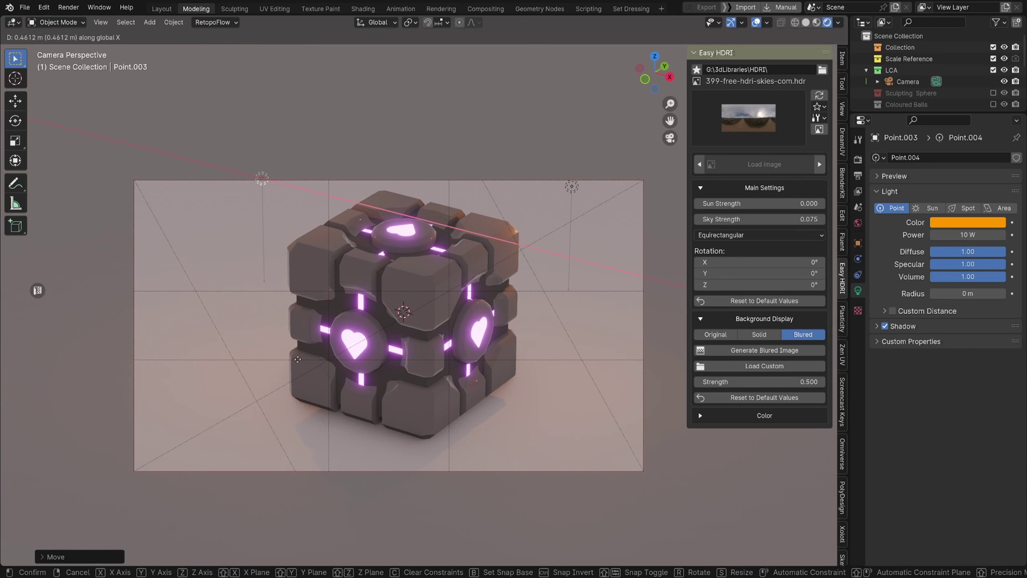
{"action": "left_click", "coordinate": [323, 371]}
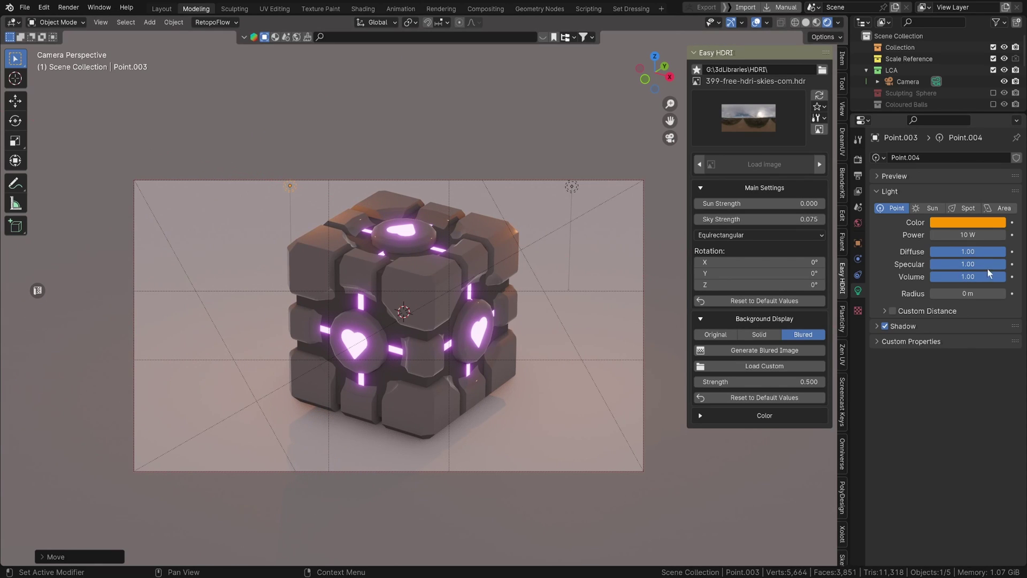
Step: Change the duplicated light's color to cyan with hue 0.554, and select the cube's main body
{"action": "left_click", "coordinate": [985, 225]}
{"action": "left_click", "coordinate": [948, 151]}
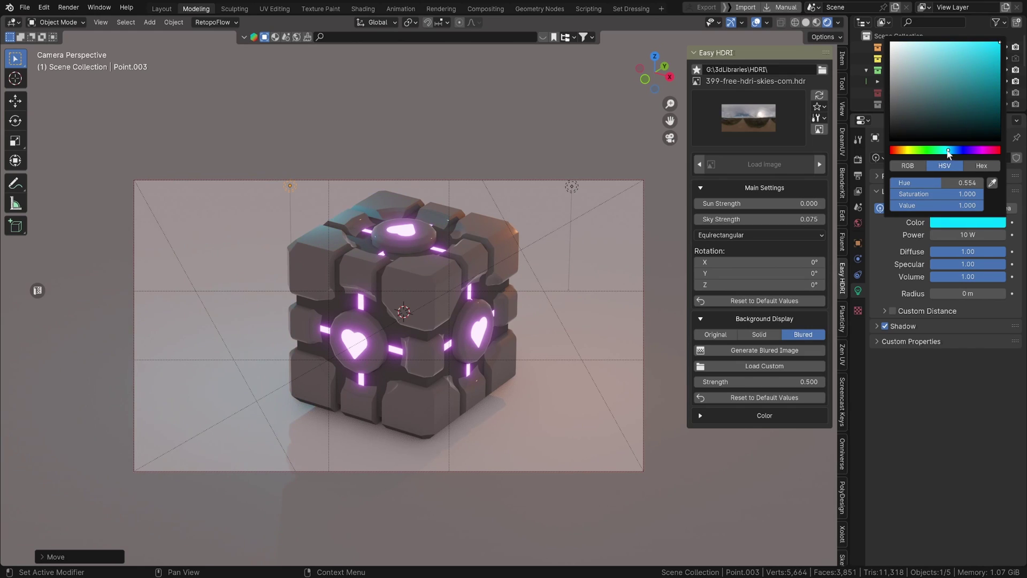
{"action": "left_click", "coordinate": [447, 313]}
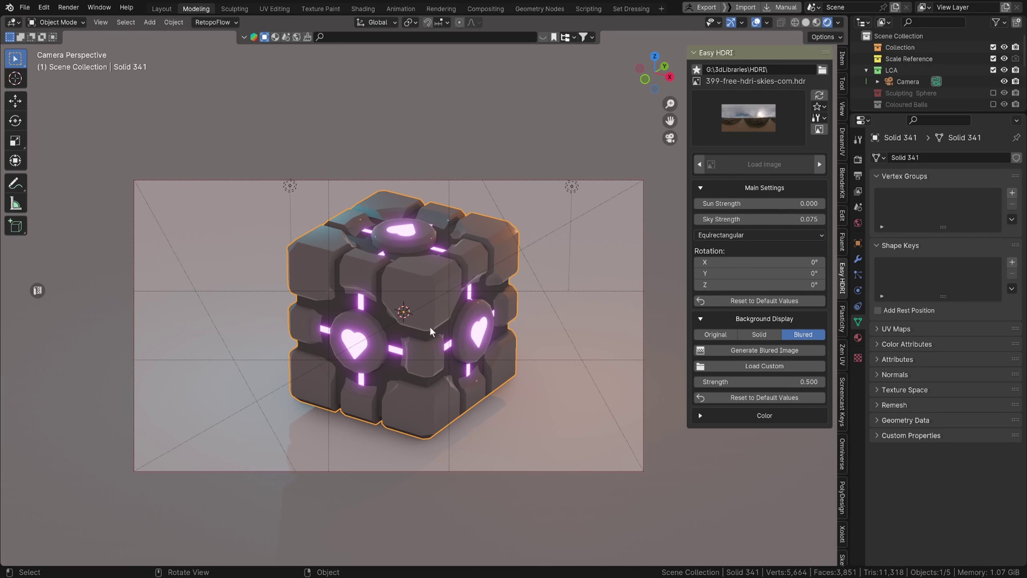
Step: Hide the viewport overlays and try deleting the floor plane, undoing the deletion
{"action": "key", "text": "shift+alt+z"}
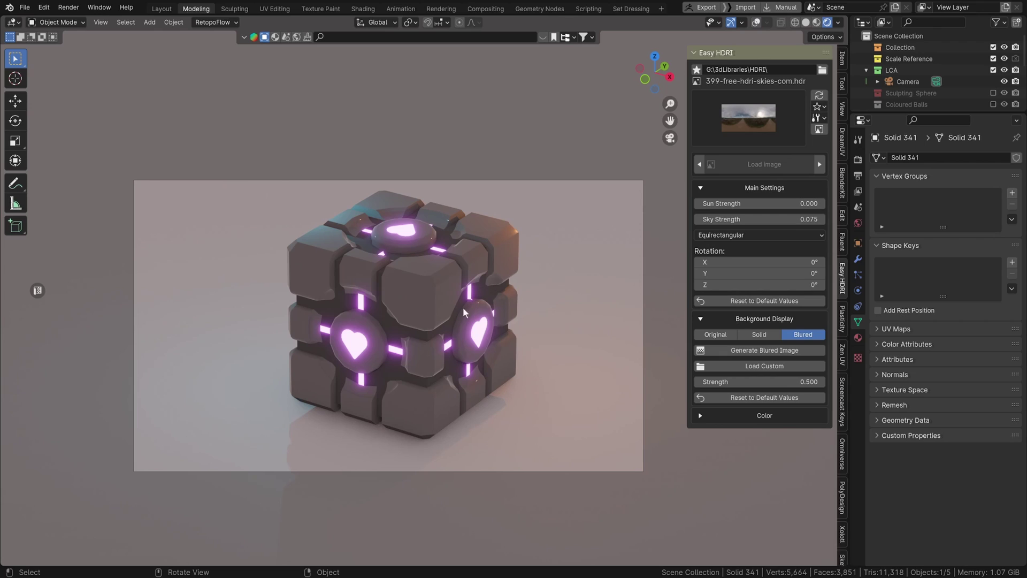
{"action": "left_click", "coordinate": [534, 405]}
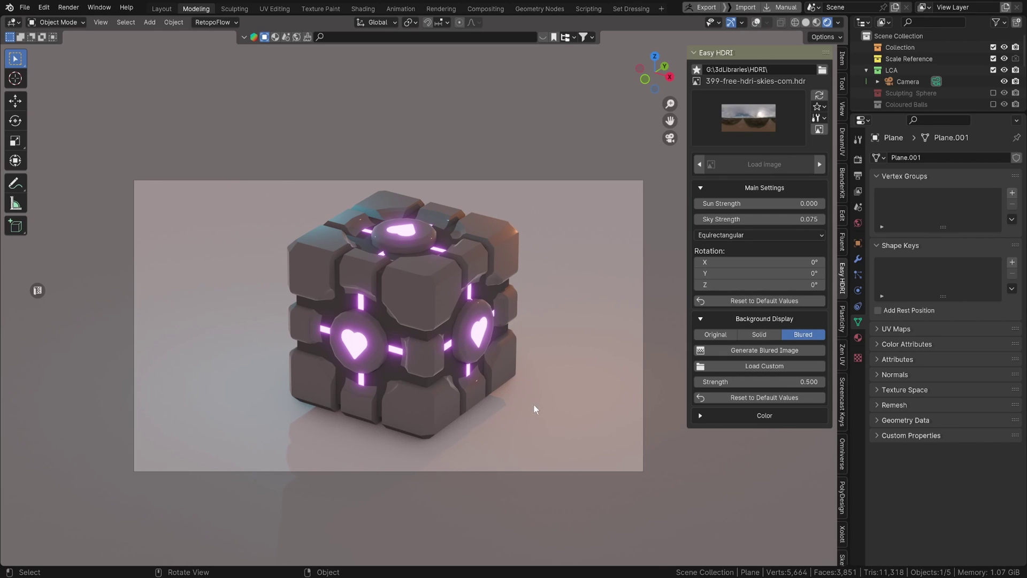
{"action": "key", "text": "Delete"}
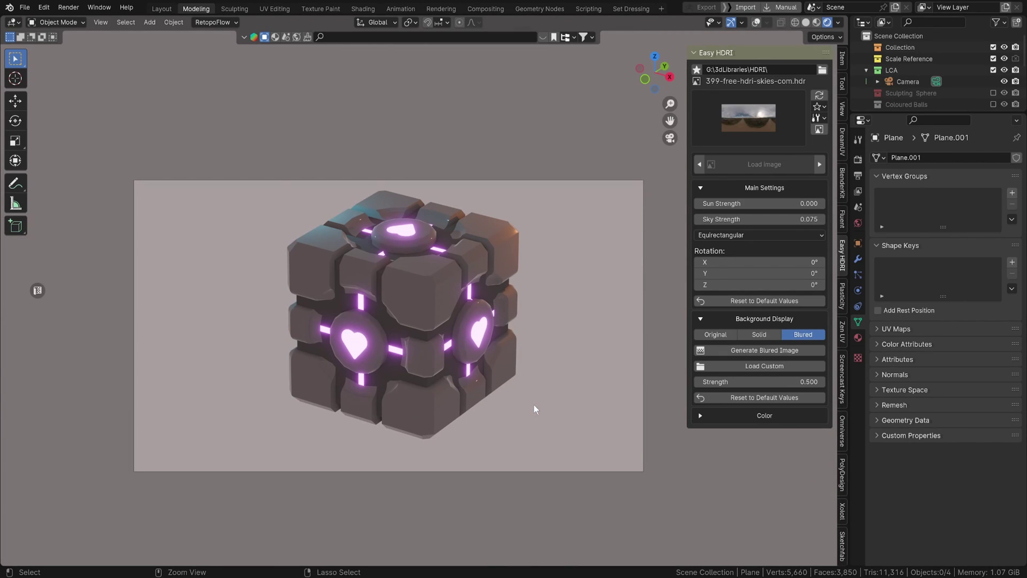
{"action": "key", "text": "ctrl+z"}
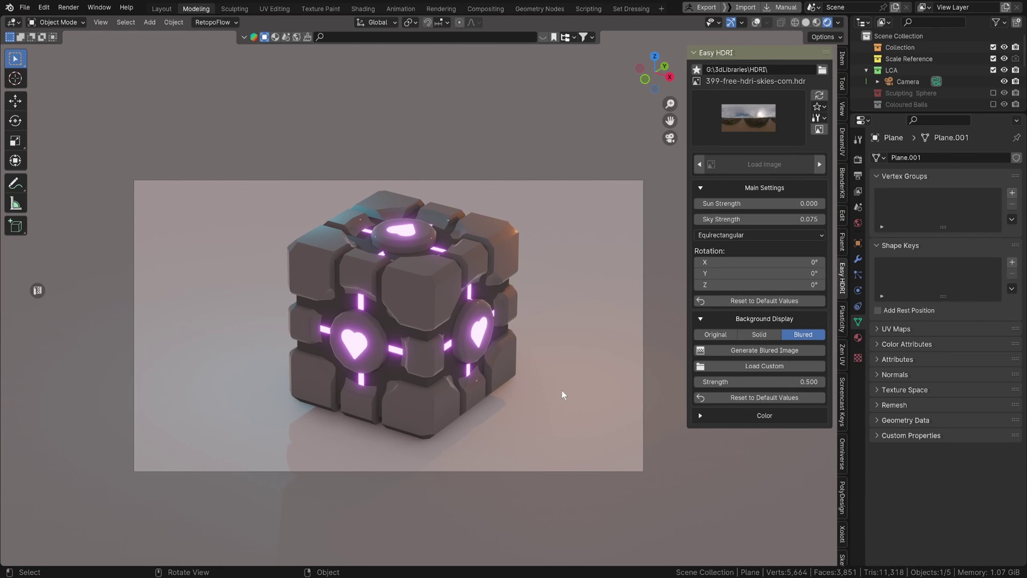
Step: Turn off Lock Camera to View and show the viewport overlays in a free perspective view of the cube and floor
{"action": "key", "text": "q"}
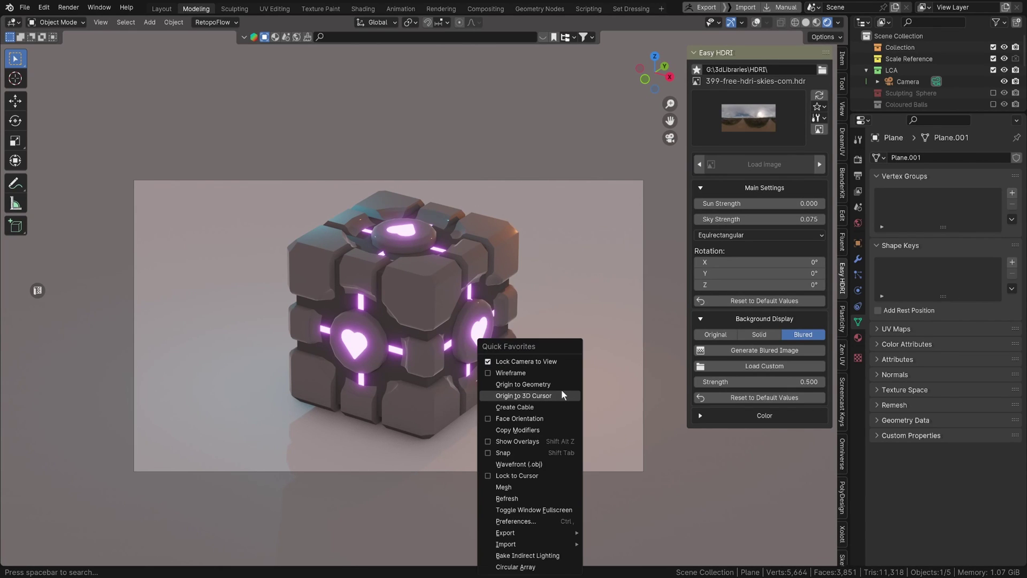
{"action": "left_click", "coordinate": [551, 359]}
{"action": "middle_click_drag", "start_coordinate": [551, 359], "coordinate": [549, 316]}
{"action": "scroll", "coordinate": [550, 369], "scroll_direction": "down", "scroll_amount": 3}
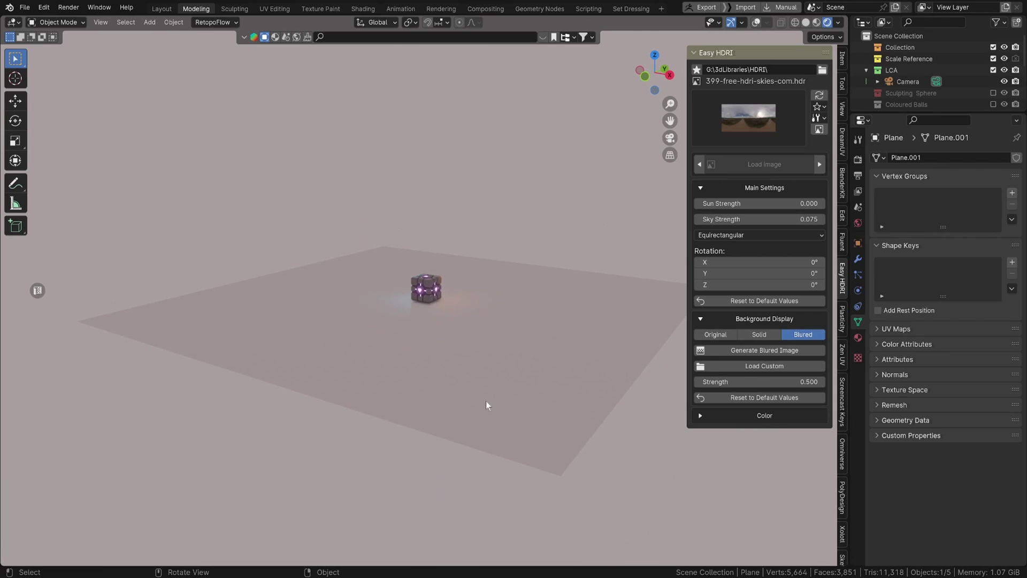
{"action": "scroll", "coordinate": [487, 385], "scroll_direction": "up", "scroll_amount": 5}
{"action": "mouse_move", "coordinate": [484, 375]}
{"action": "middle_mouse_down"}
{"action": "mouse_move", "coordinate": [488, 367]}
{"action": "mouse_move", "coordinate": [489, 377]}
{"action": "middle_mouse_up"}
{"action": "key", "text": "shift+alt+z"}
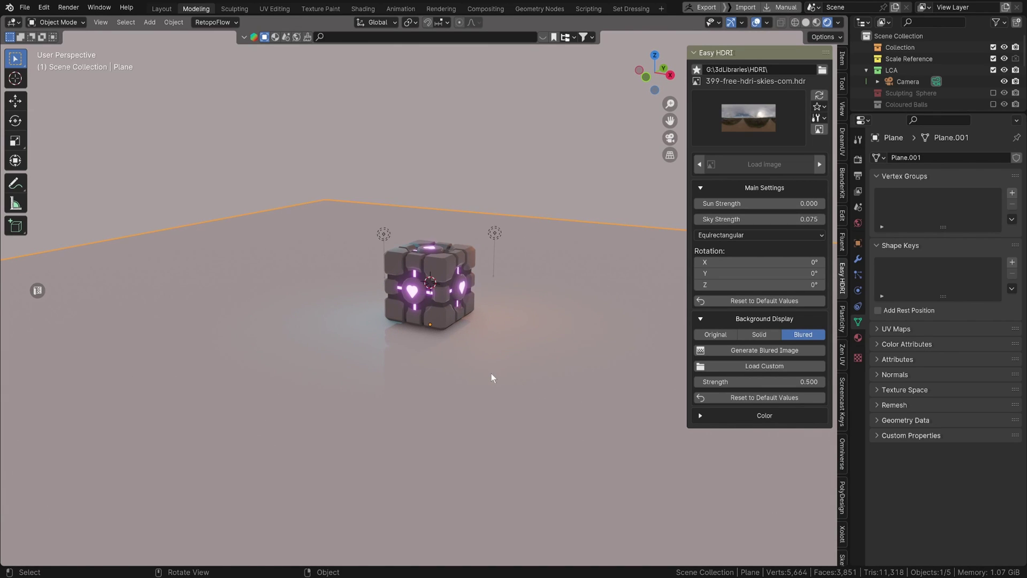
Step: Raise the floor plane slightly along the Z axis to meet the underside of the cube
{"action": "key", "text": "g"}
{"action": "key", "text": "z"}
{"action": "left_click", "coordinate": [478, 367]}
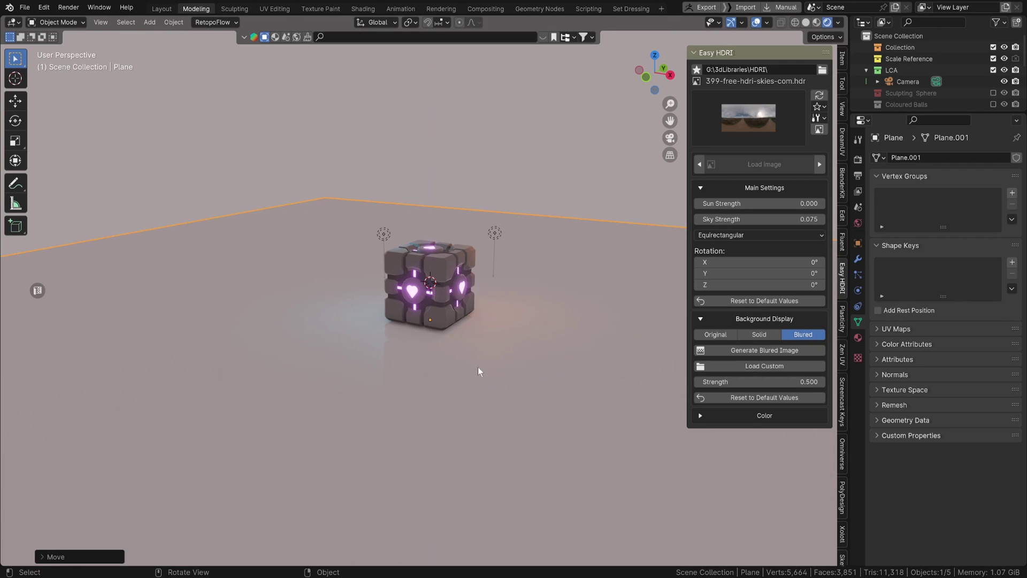
{"action": "scroll", "coordinate": [480, 365], "scroll_direction": "up", "scroll_amount": 5}
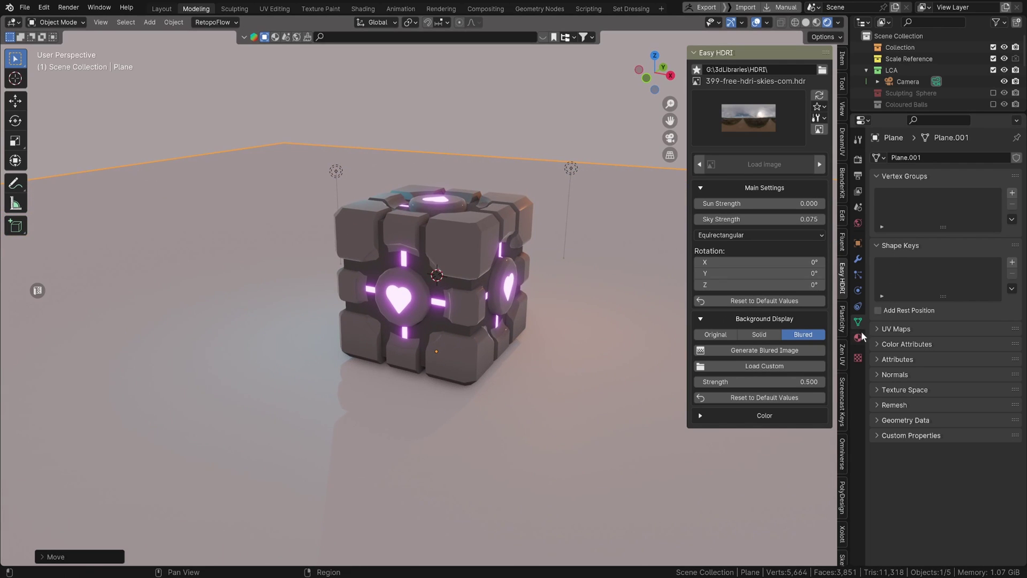
Step: Give the floor plane a new material and darken its base color to grey
{"action": "mouse_move", "coordinate": [427, 215]}
{"action": "middle_mouse_down"}
{"action": "mouse_move", "coordinate": [407, 211]}
{"action": "mouse_move", "coordinate": [418, 212]}
{"action": "middle_mouse_up"}
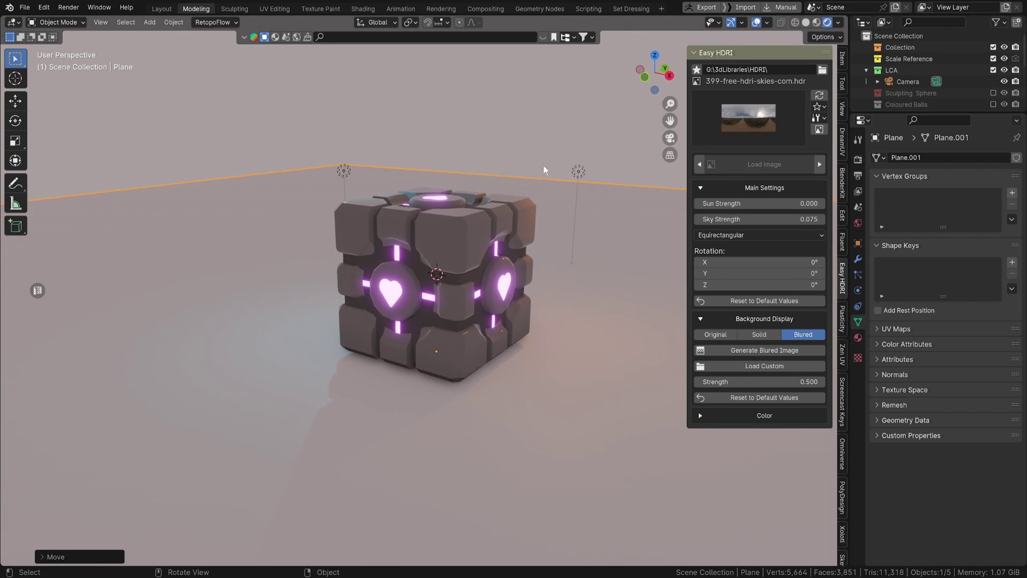
{"action": "left_click", "coordinate": [858, 338]}
{"action": "left_click", "coordinate": [955, 207]}
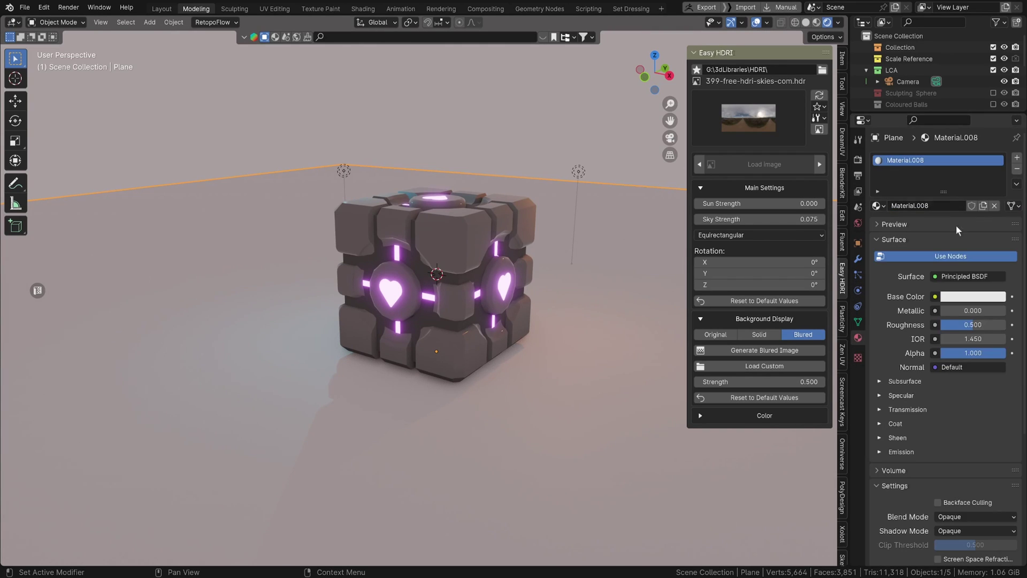
{"action": "left_click", "coordinate": [971, 296]}
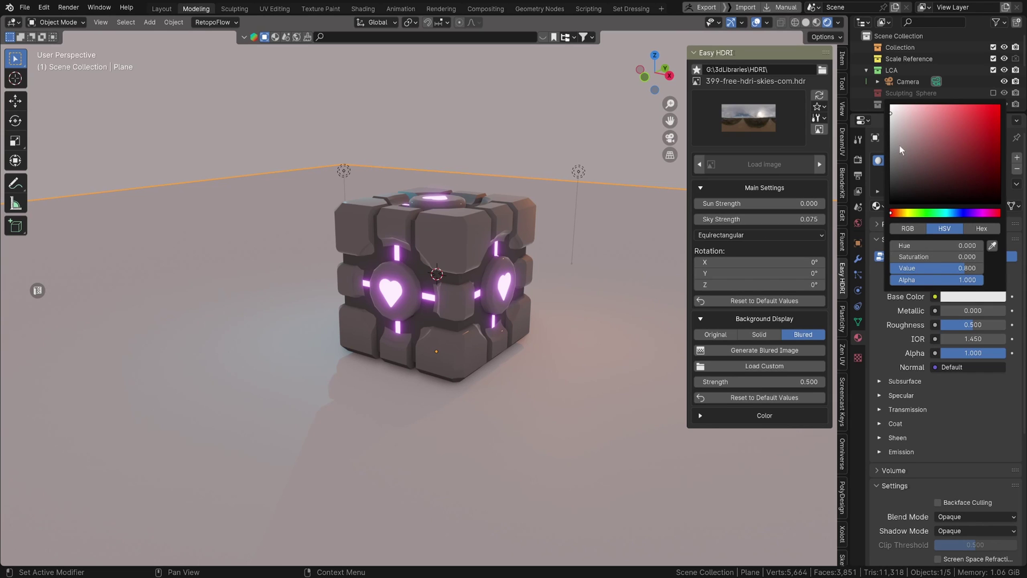
{"action": "left_click_drag", "start_coordinate": [900, 146], "coordinate": [890, 162]}
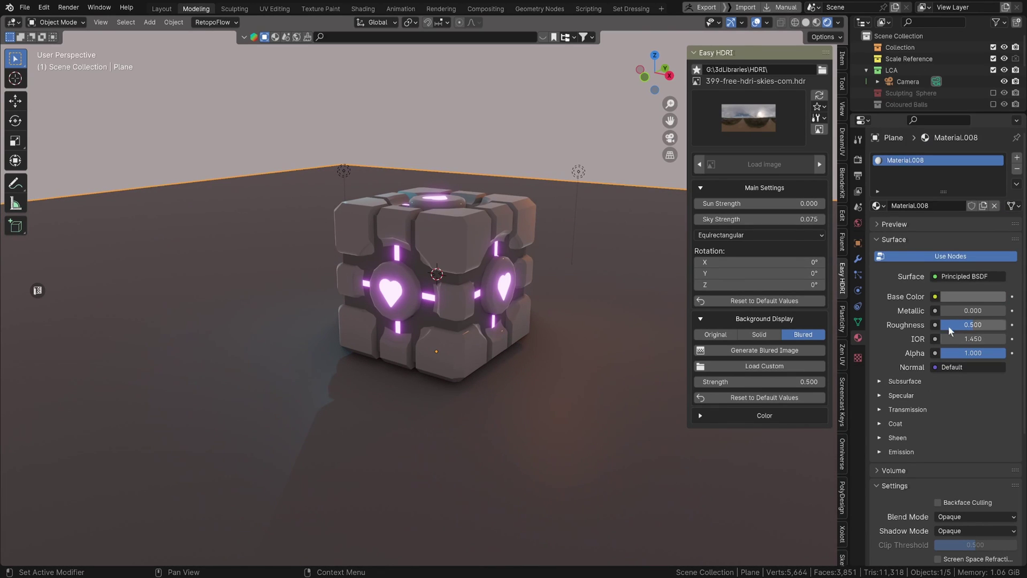
Step: Make the floor material fully metallic at 1.000, raise its roughness to about 0.744, and check it through the camera
{"action": "mouse_move", "coordinate": [951, 311]}
{"action": "left_mouse_down"}
{"action": "mouse_move", "coordinate": [1018, 311]}
{"action": "mouse_move", "coordinate": [935, 325]}
{"action": "mouse_move", "coordinate": [991, 325]}
{"action": "mouse_move", "coordinate": [978, 326]}
{"action": "left_mouse_up"}
{"action": "mouse_move", "coordinate": [444, 364]}
{"action": "middle_mouse_down"}
{"action": "mouse_move", "coordinate": [442, 379]}
{"action": "mouse_move", "coordinate": [446, 369]}
{"action": "middle_mouse_up"}
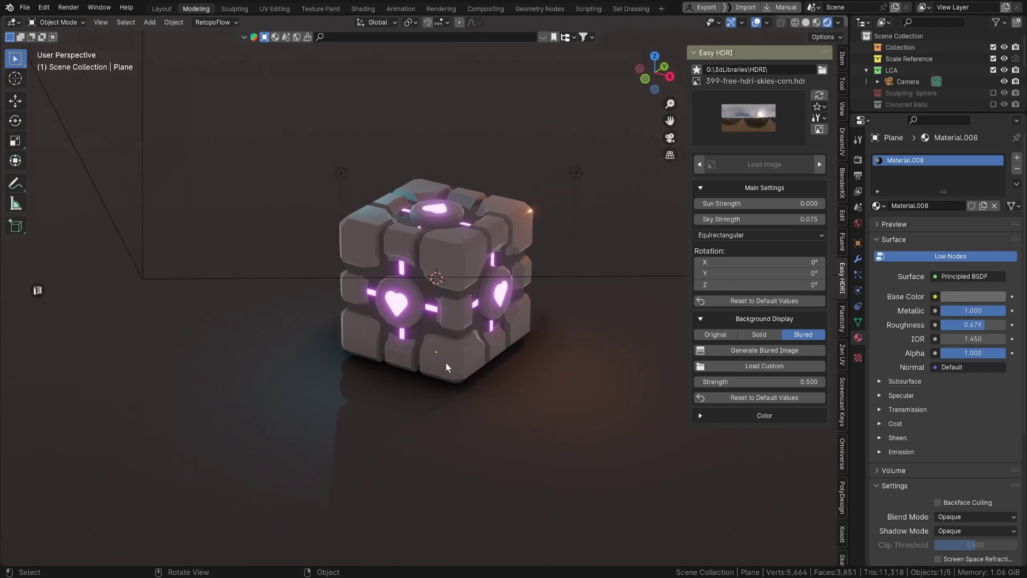
{"action": "key", "text": "KP_0"}
{"action": "left_click_drag", "start_coordinate": [985, 325], "coordinate": [992, 325]}
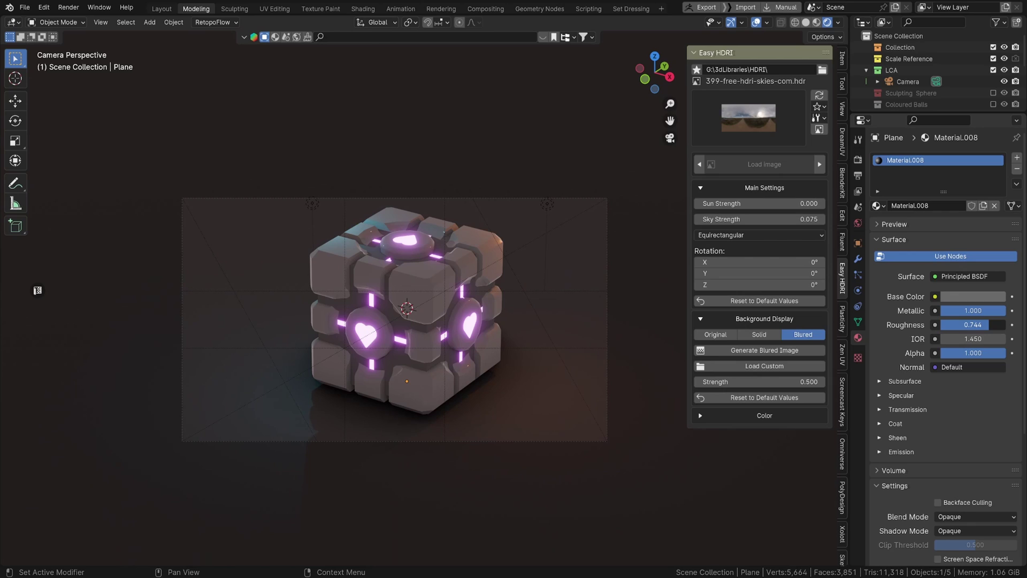
Step: Move the cyan point light about 0.63 m horizontally away from the cube, keeping its height locked
{"action": "left_click", "coordinate": [406, 315]}
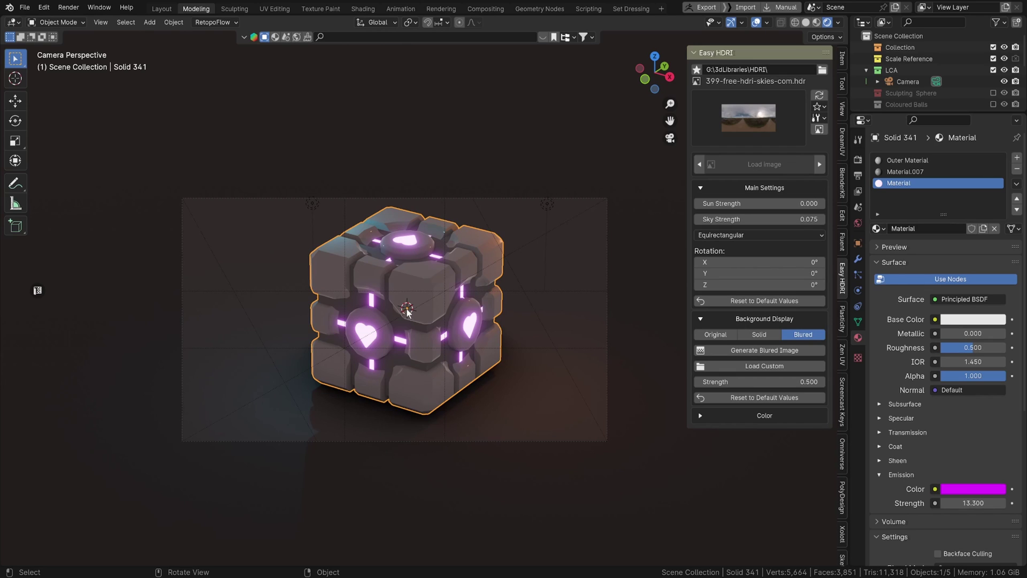
{"action": "left_click", "coordinate": [313, 203]}
{"action": "key", "text": "g"}
{"action": "key", "text": "shift+z"}
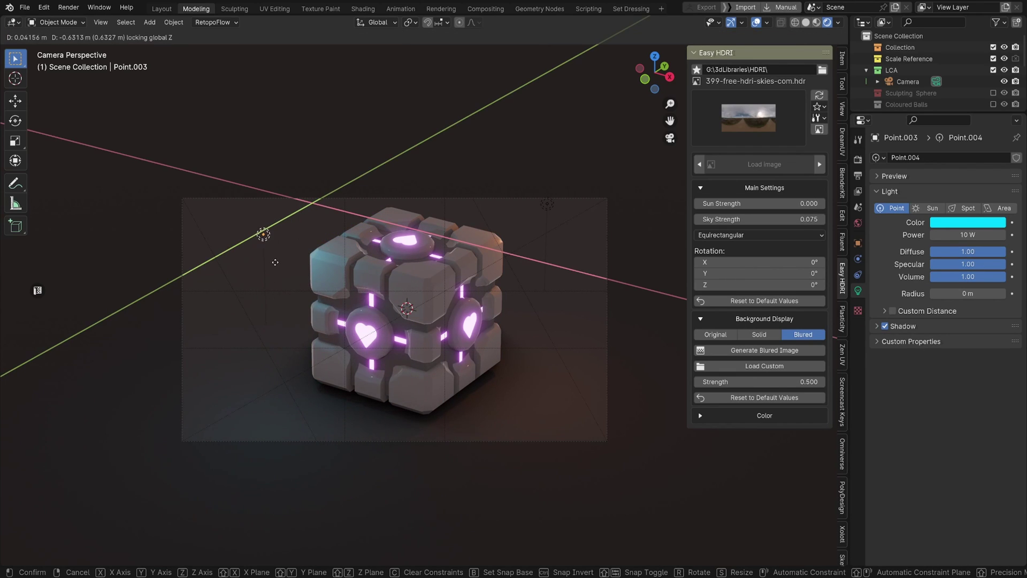
{"action": "left_click", "coordinate": [275, 262]}
Step: Enable Screen Space Reflections in the render settings and set its trace precision to 0.281
{"action": "left_click", "coordinate": [858, 160]}
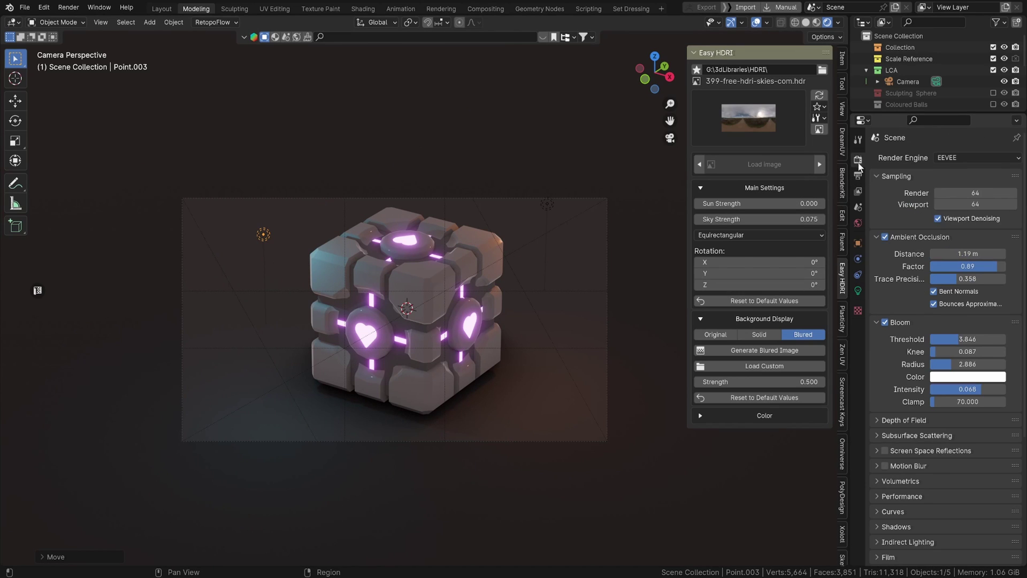
{"action": "left_click", "coordinate": [885, 451]}
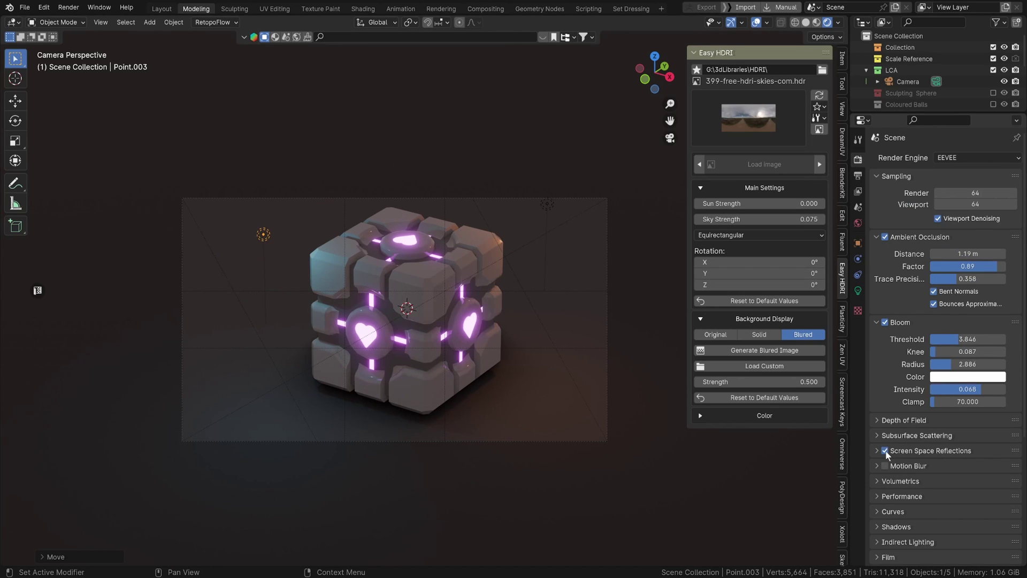
{"action": "left_click", "coordinate": [877, 449]}
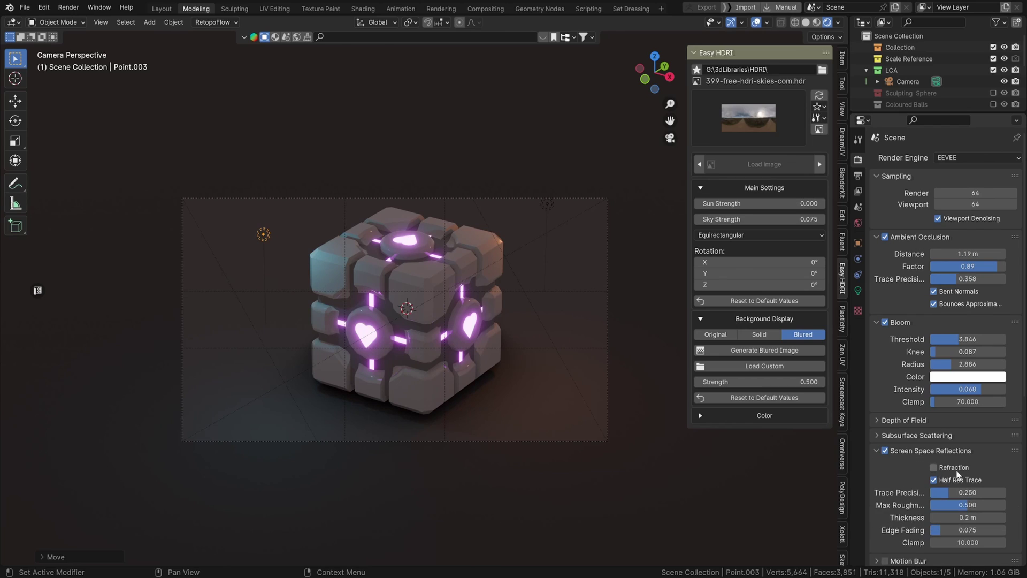
{"action": "scroll", "coordinate": [937, 498], "scroll_direction": "down", "scroll_amount": 2}
{"action": "left_click_drag", "start_coordinate": [954, 447], "coordinate": [957, 446]}
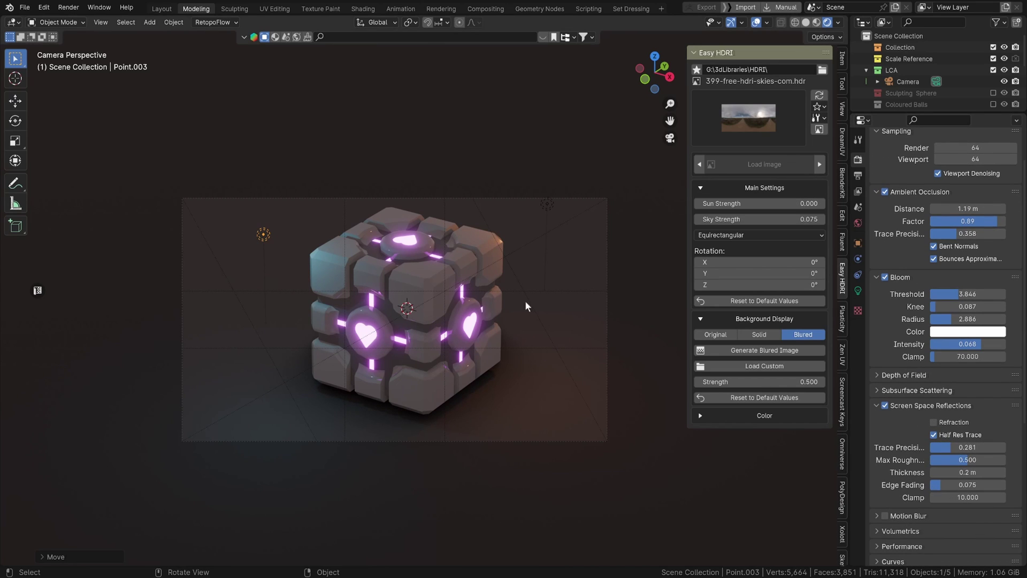
Step: Change the world background color to a neutral grey
{"action": "left_click", "coordinate": [858, 222]}
{"action": "left_click", "coordinate": [957, 213]}
{"action": "mouse_move", "coordinate": [893, 68]}
{"action": "left_mouse_down"}
{"action": "mouse_move", "coordinate": [890, 45]}
{"action": "mouse_move", "coordinate": [890, 73]}
{"action": "mouse_move", "coordinate": [890, 62]}
{"action": "left_mouse_up"}
Step: Select the floor plane and lower its material's roughness to 0.191 for sharper reflections
{"action": "left_click", "coordinate": [624, 356]}
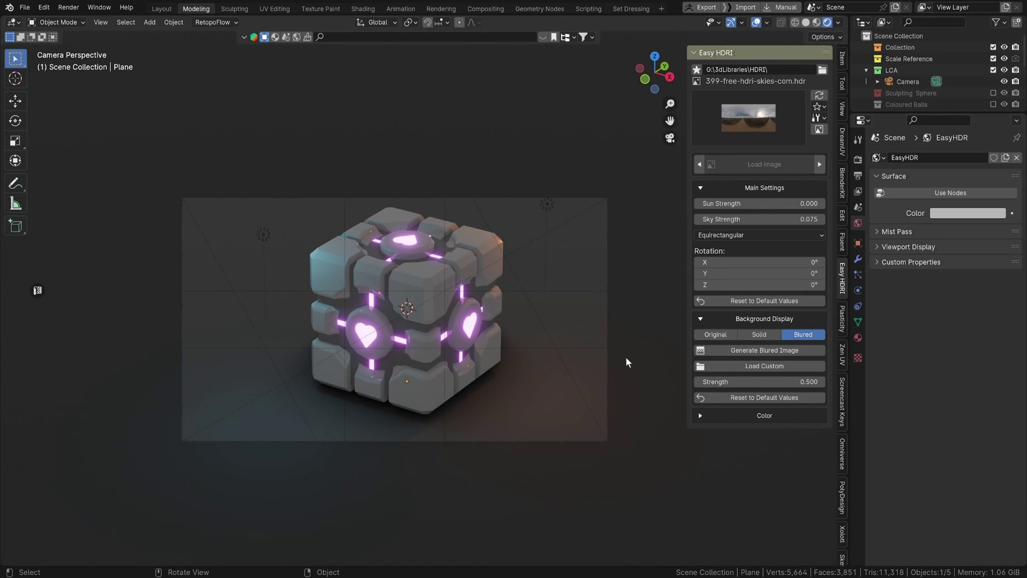
{"action": "left_click", "coordinate": [858, 338]}
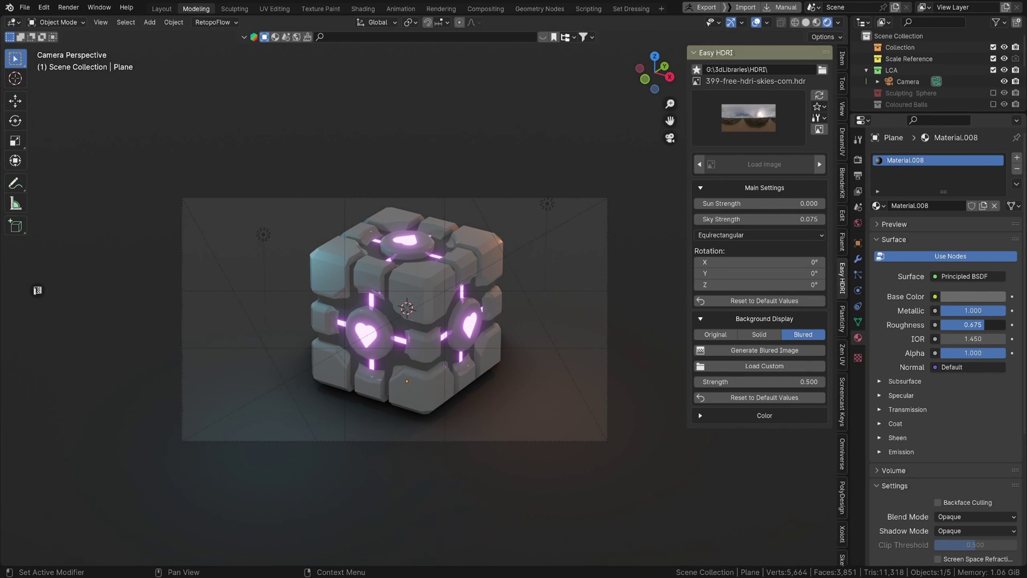
{"action": "left_click_drag", "start_coordinate": [986, 325], "coordinate": [952, 325]}
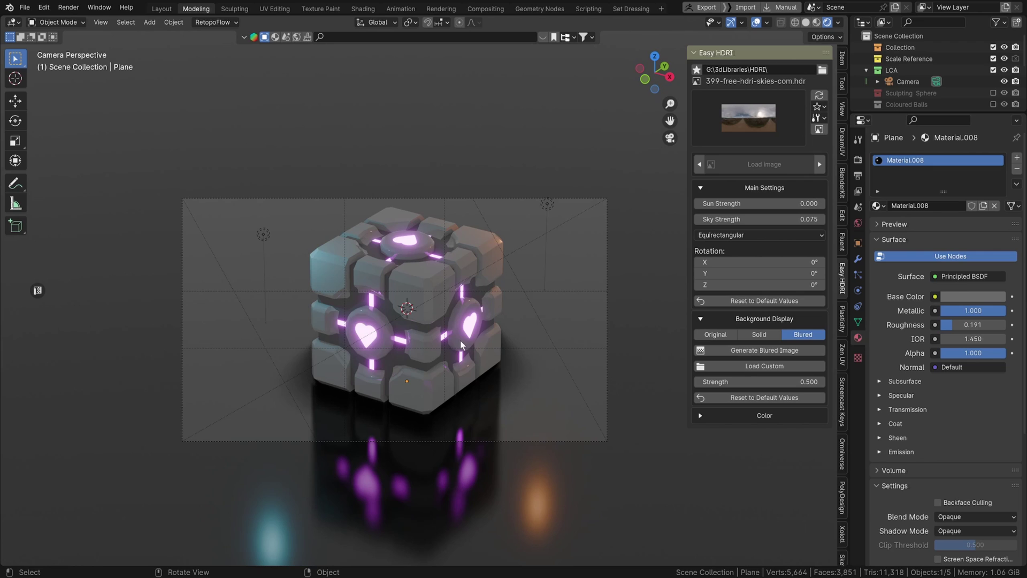
Step: Lock the camera to the view and reframe it farther back at a steeper angle over the cube
{"action": "key", "text": "KP_0"}
{"action": "key", "text": "KP_0"}
{"action": "key", "text": "q"}
{"action": "left_click", "coordinate": [461, 348]}
{"action": "mouse_move", "coordinate": [463, 350]}
{"action": "middle_mouse_down"}
{"action": "mouse_move", "coordinate": [459, 359]}
{"action": "mouse_move", "coordinate": [465, 329]}
{"action": "mouse_move", "coordinate": [459, 339]}
{"action": "middle_mouse_up"}
{"action": "scroll", "coordinate": [464, 328], "scroll_direction": "down", "scroll_amount": 2}
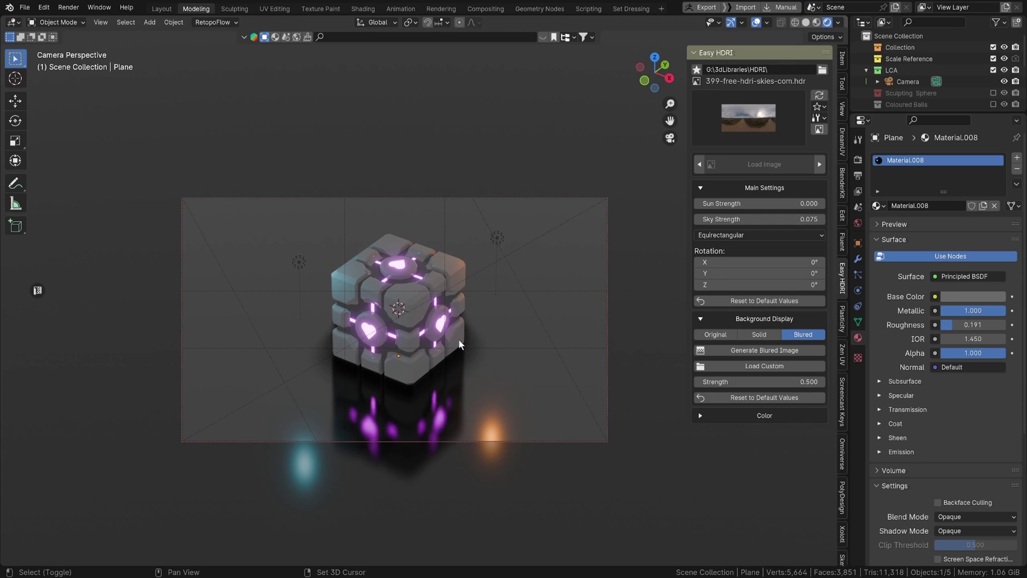
Step: Set the output resolution to a square 1300 × 1300 px
{"action": "left_click", "coordinate": [858, 158]}
{"action": "left_click", "coordinate": [858, 175]}
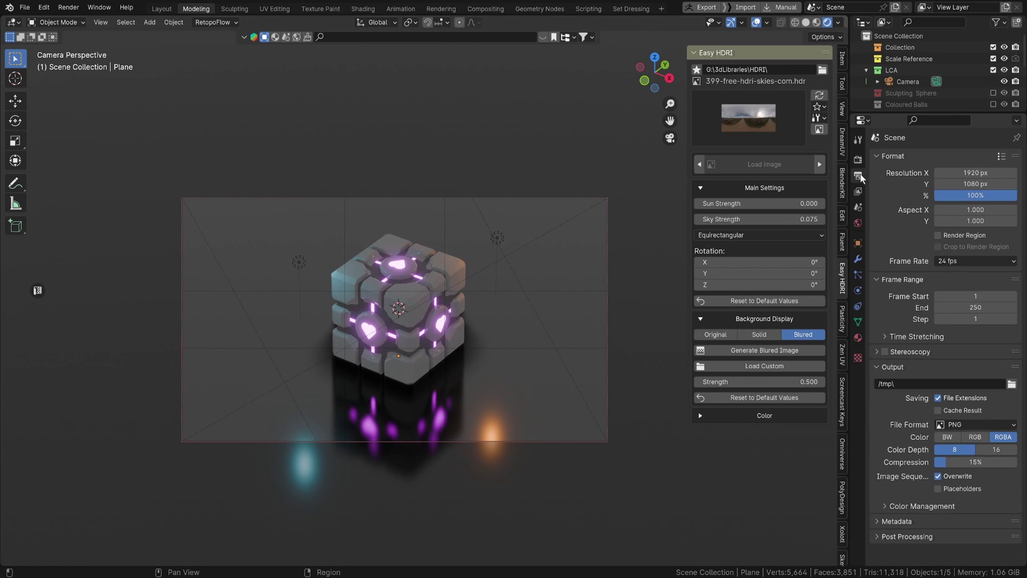
{"action": "left_click_drag", "start_coordinate": [986, 173], "coordinate": [986, 183]}
{"action": "type", "text": "1"}
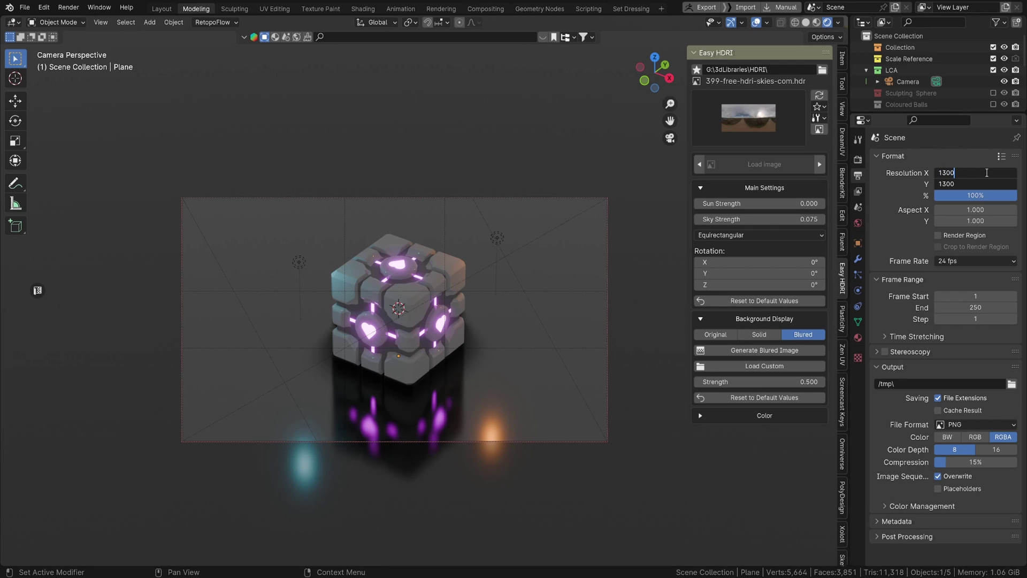
{"action": "type", "text": "300"}
{"action": "key", "text": "Return"}
Step: Bring the camera closer and shift the framing so the cube and its floor reflection fill the square frame
{"action": "right_click", "coordinate": [379, 241]}
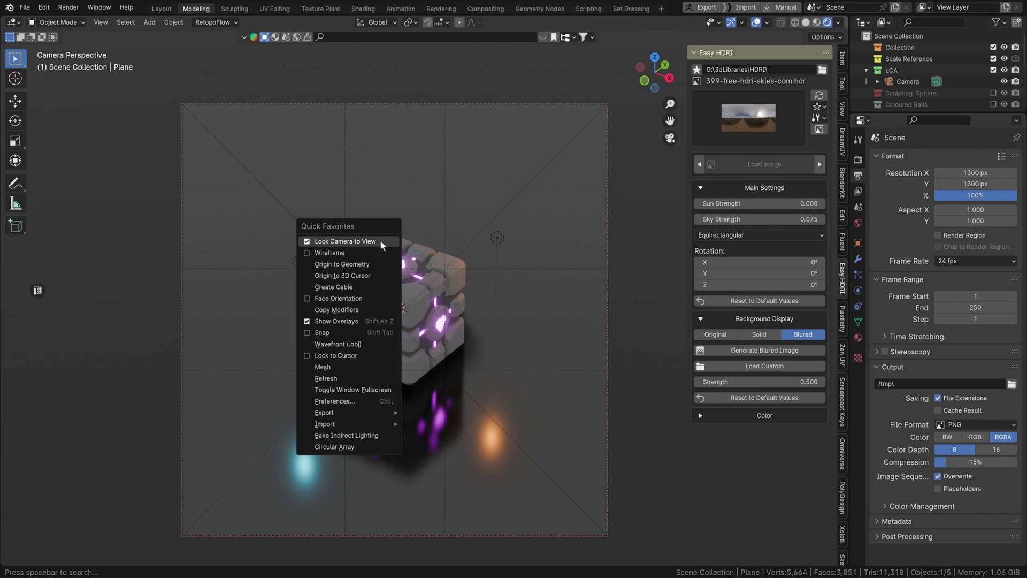
{"action": "scroll", "coordinate": [587, 288], "scroll_direction": "up", "scroll_amount": 3}
{"action": "scroll", "coordinate": [587, 287], "scroll_direction": "down", "scroll_amount": 1}
{"action": "middle_click_drag", "start_coordinate": [587, 288], "coordinate": [589, 258], "text": "shift"}
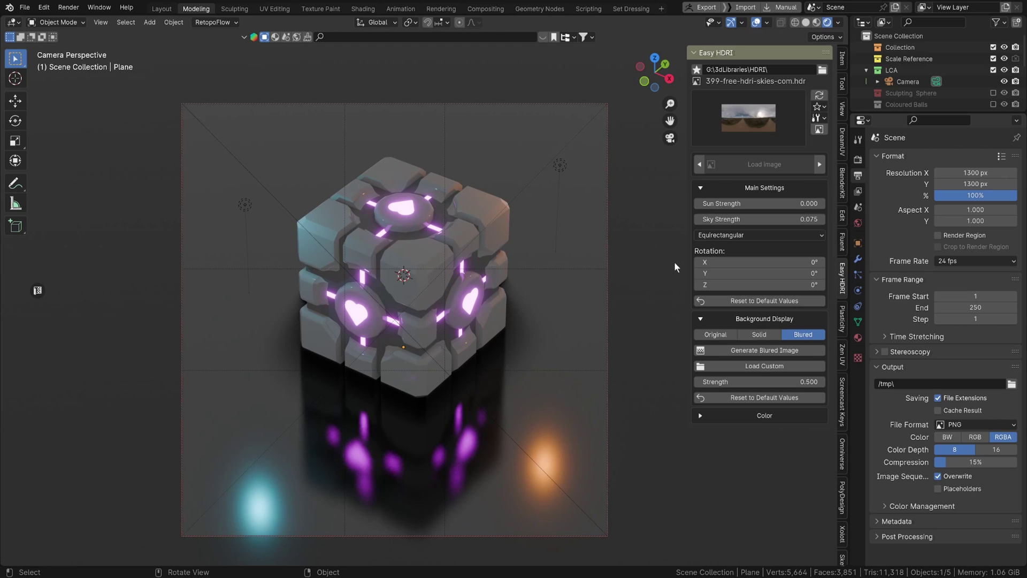
Step: Turn off Half Res Trace for the screen space reflections and raise trace precision to 0.854
{"action": "left_click", "coordinate": [857, 160]}
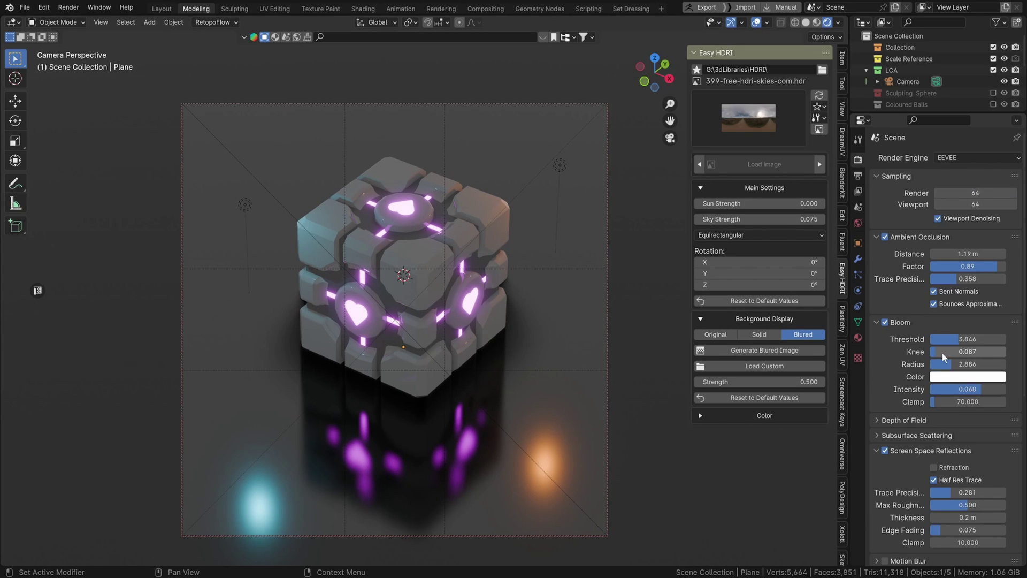
{"action": "scroll", "coordinate": [943, 393], "scroll_direction": "down", "scroll_amount": 1}
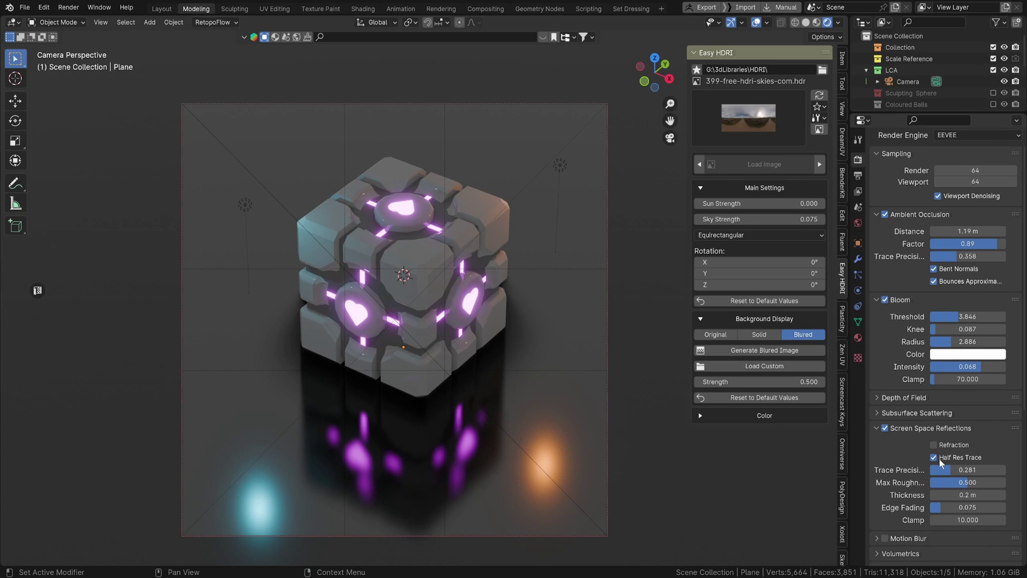
{"action": "left_click_drag", "start_coordinate": [948, 471], "coordinate": [993, 471]}
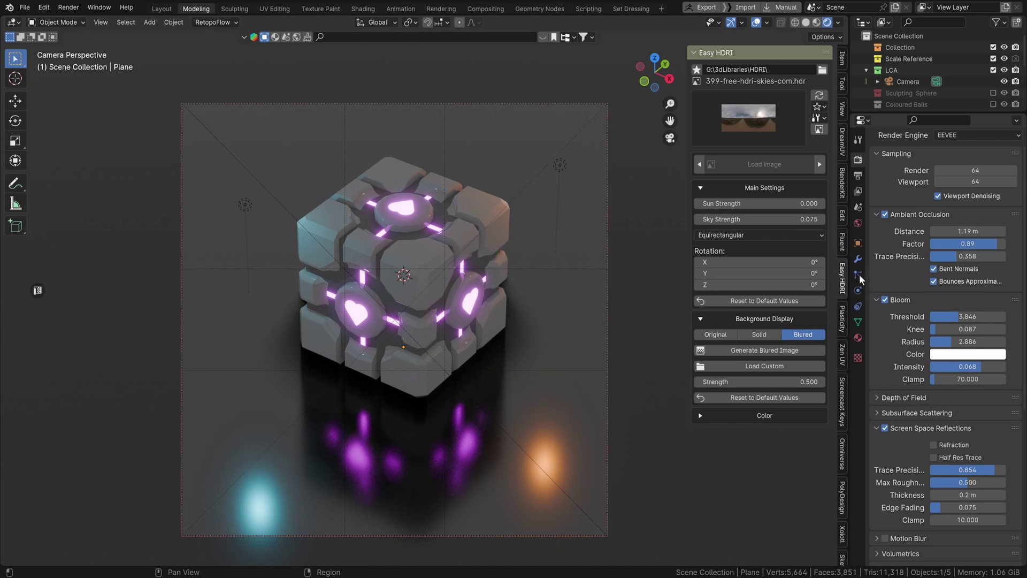
Step: Lower the floor material's roughness to 0.110
{"action": "left_click", "coordinate": [858, 338]}
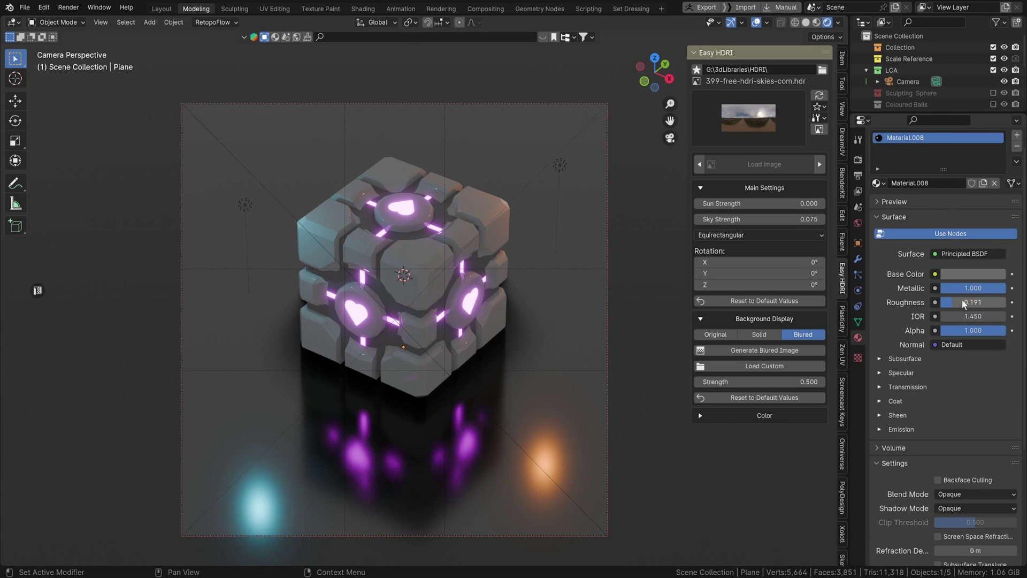
{"action": "left_click_drag", "start_coordinate": [968, 303], "coordinate": [962, 303]}
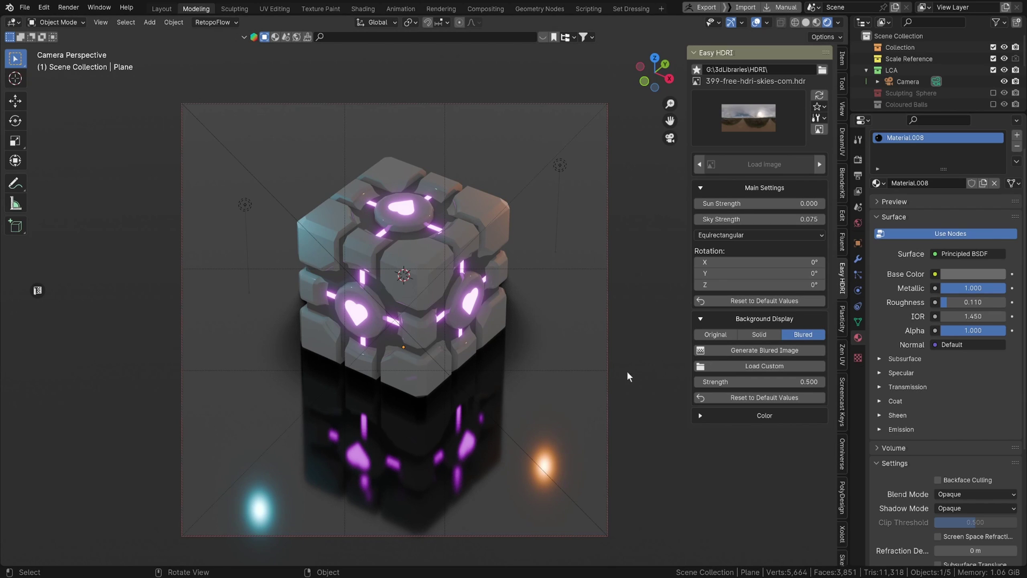
Step: Orbit and adjust the camera so a cube corner faces it, with both lights placed symmetrically in the frame
{"action": "mouse_move", "coordinate": [617, 364]}
{"action": "middle_mouse_down"}
{"action": "mouse_move", "coordinate": [628, 371]}
{"action": "mouse_move", "coordinate": [605, 356]}
{"action": "middle_mouse_up"}
{"action": "scroll", "coordinate": [600, 359], "scroll_direction": "up", "scroll_amount": 1}
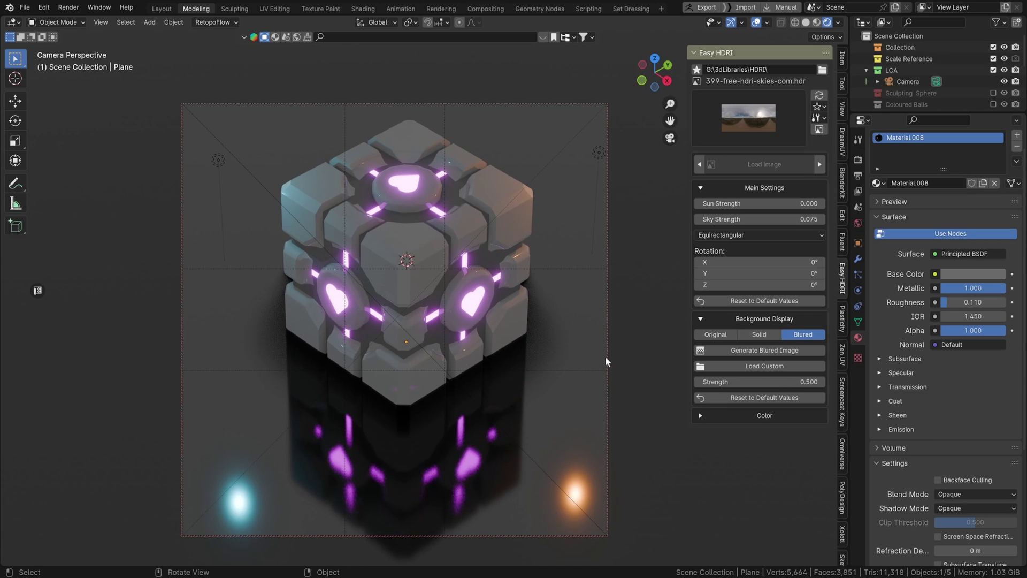
{"action": "scroll", "coordinate": [606, 356], "scroll_direction": "down", "scroll_amount": 1}
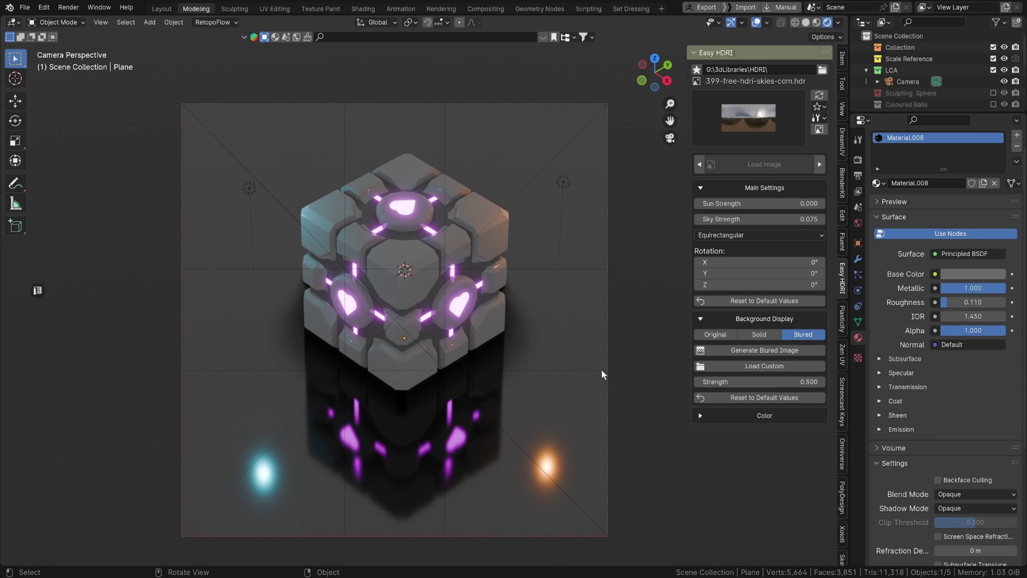
{"action": "middle_click_drag", "start_coordinate": [532, 348], "coordinate": [531, 344]}
{"action": "scroll", "coordinate": [532, 345], "scroll_direction": "up", "scroll_amount": 1}
{"action": "middle_click_drag", "start_coordinate": [435, 275], "coordinate": [438, 275]}
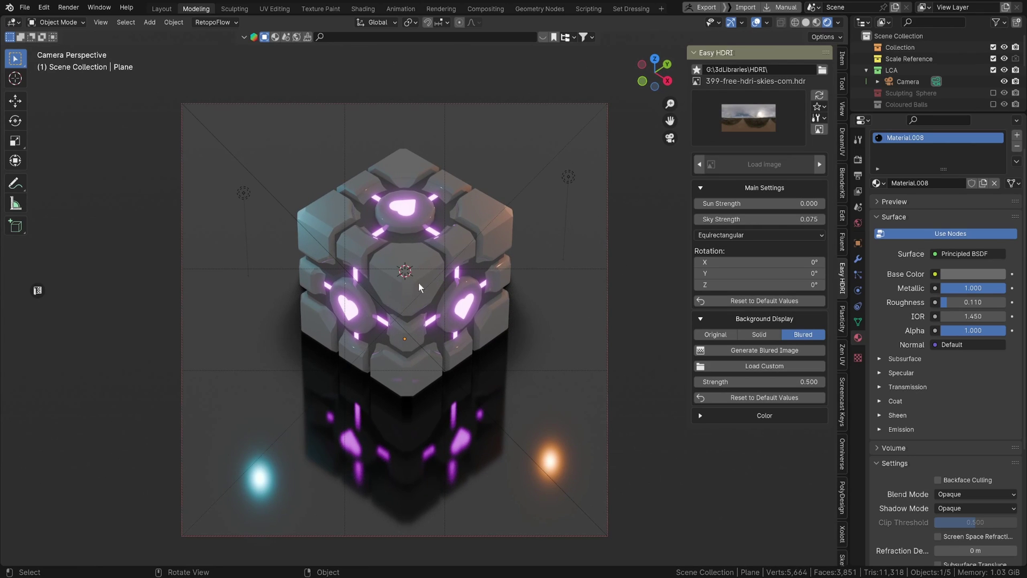
Step: Select the cube and split off a new area beneath the viewport as a Timeline editor
{"action": "left_click", "coordinate": [418, 283]}
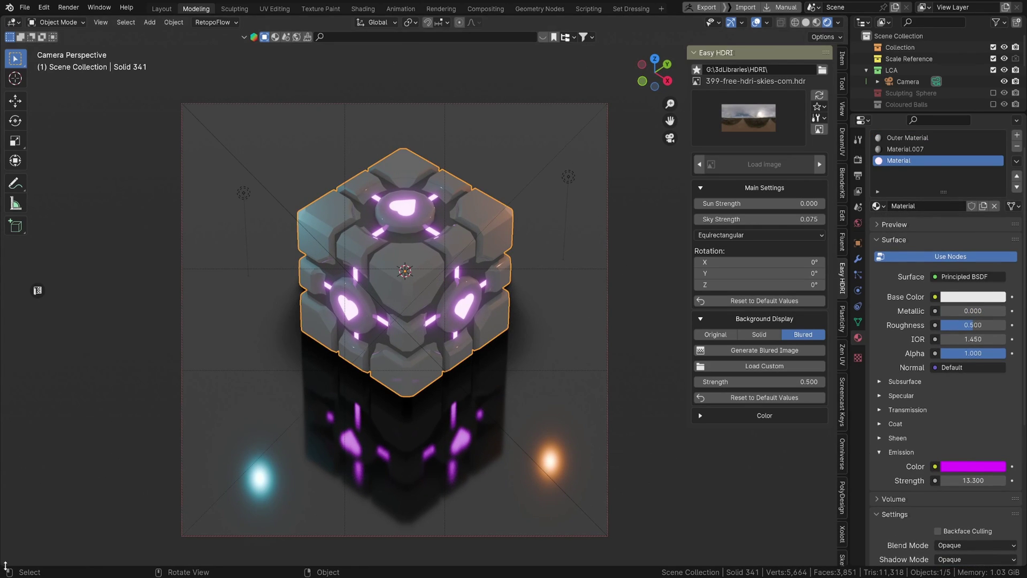
{"action": "left_click_drag", "start_coordinate": [2, 562], "coordinate": [8, 489]}
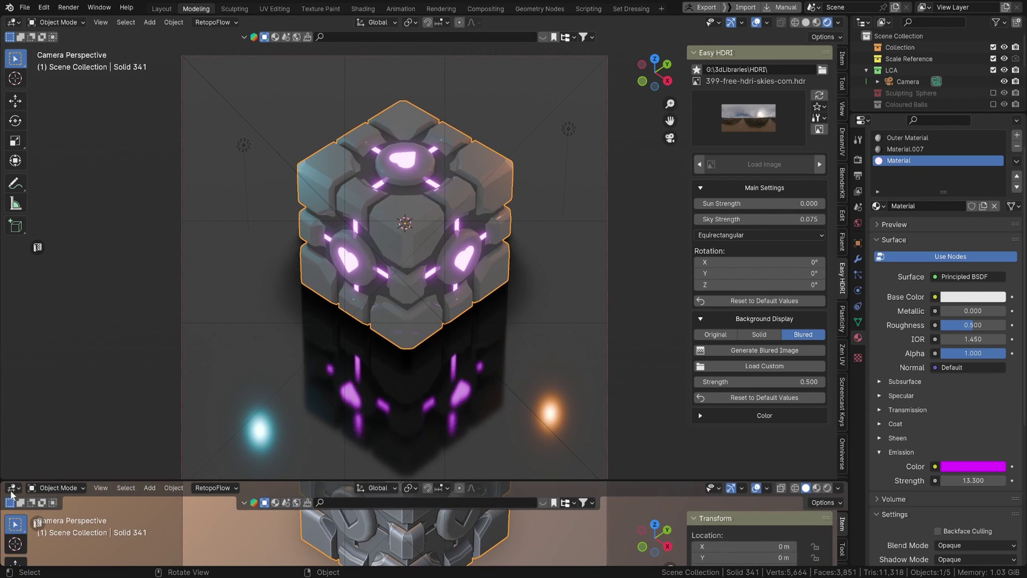
{"action": "left_click", "coordinate": [15, 490]}
{"action": "left_click", "coordinate": [18, 488]}
{"action": "left_click", "coordinate": [158, 387]}
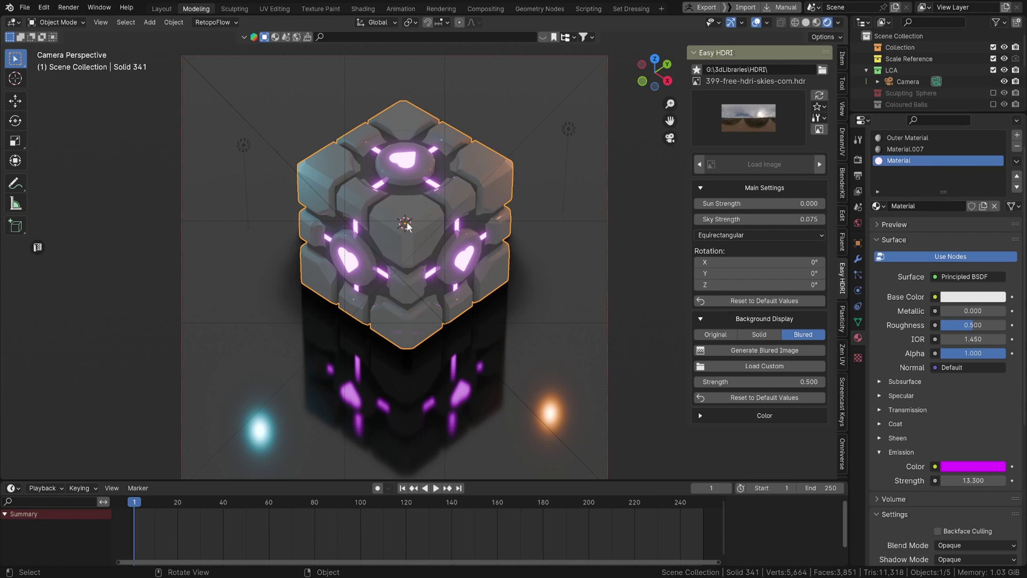
Step: Insert a rotation keyframe for the cube at frame 1 and move to the last frame, 250
{"action": "key", "text": "i"}
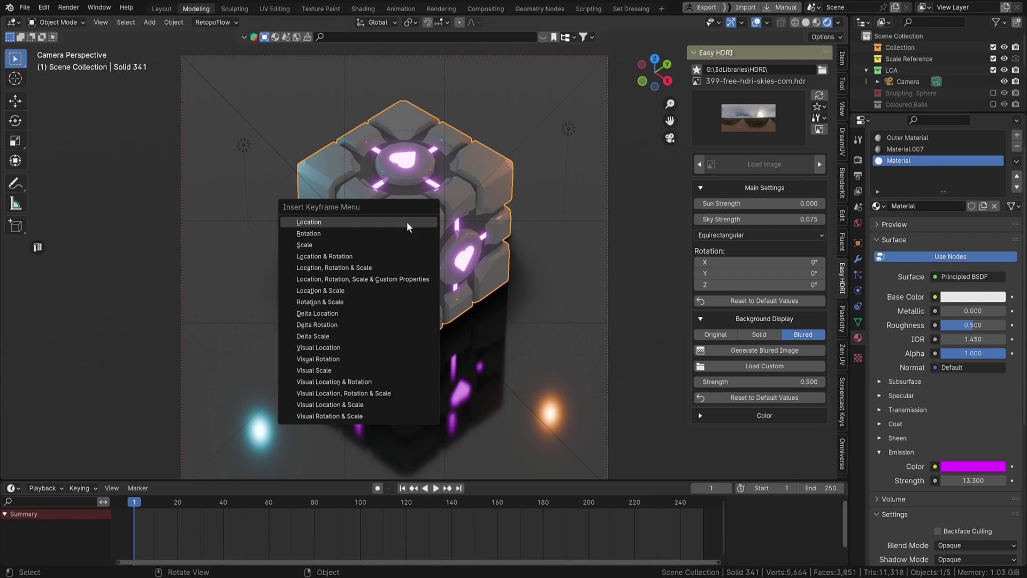
{"action": "left_click", "coordinate": [374, 235]}
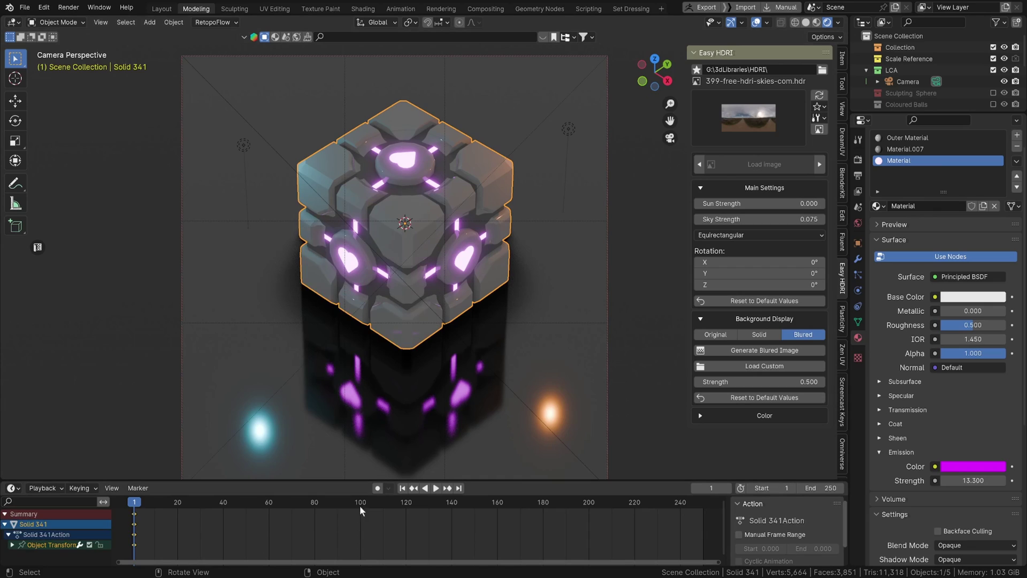
{"action": "left_click", "coordinate": [461, 489]}
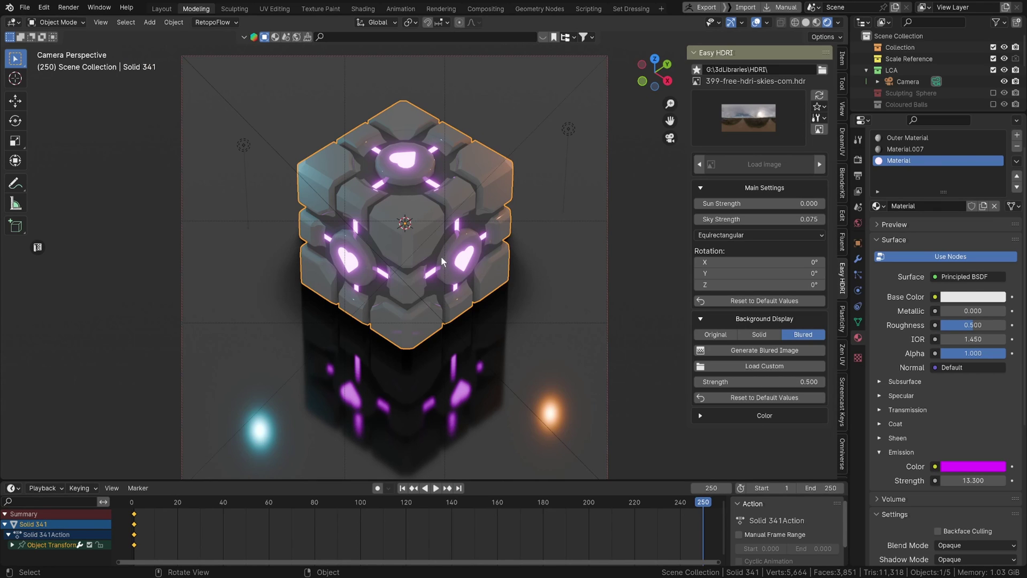
Step: Try to rotate the cube 360° about the global Z axis at frame 250
{"action": "key", "text": "r"}
{"action": "type", "text": "360z"}
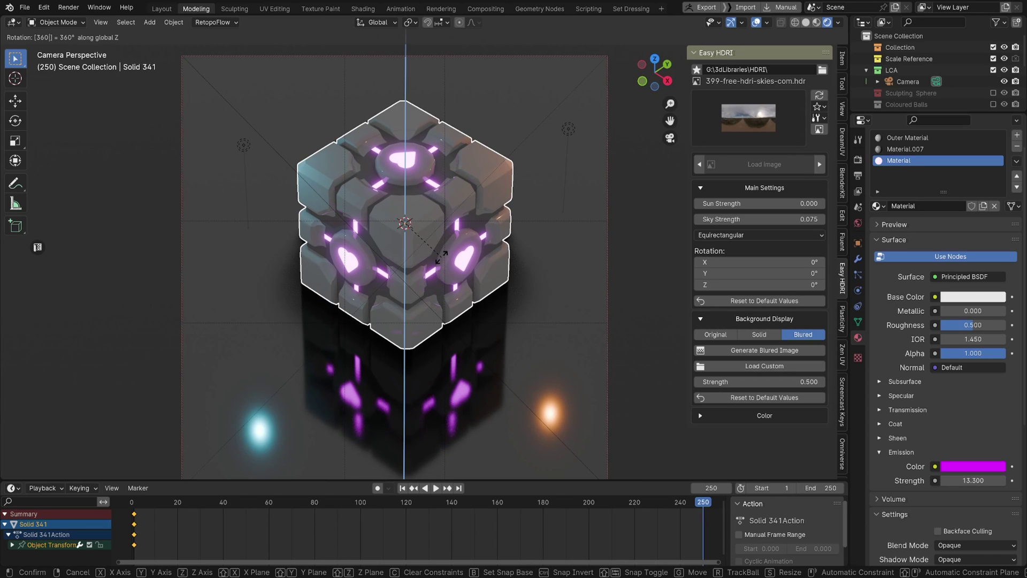
{"action": "key", "text": "Return"}
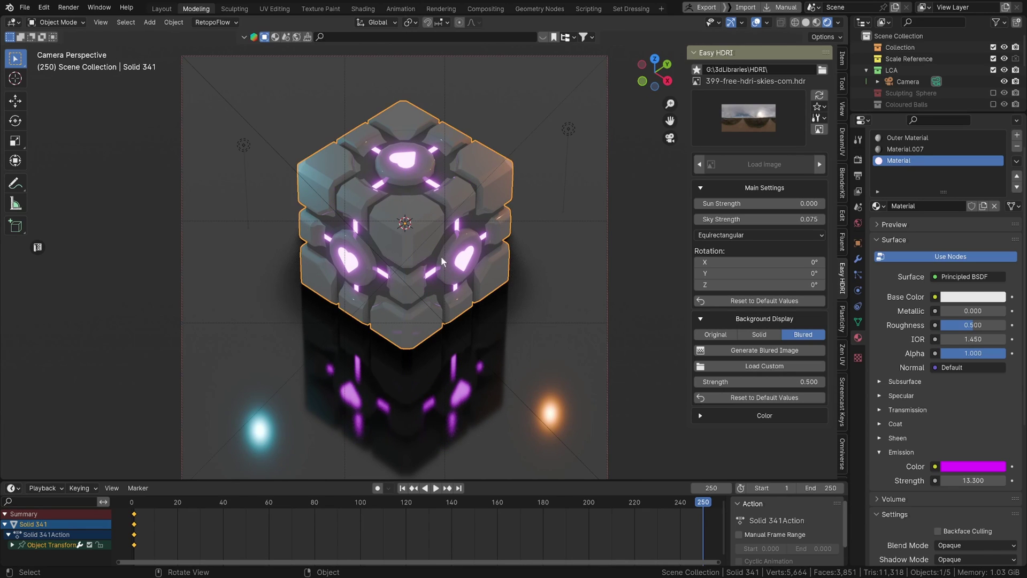
Step: Rotate the cube 359° about the global Z axis at frame 250
{"action": "key", "text": "r"}
{"action": "key", "text": "z"}
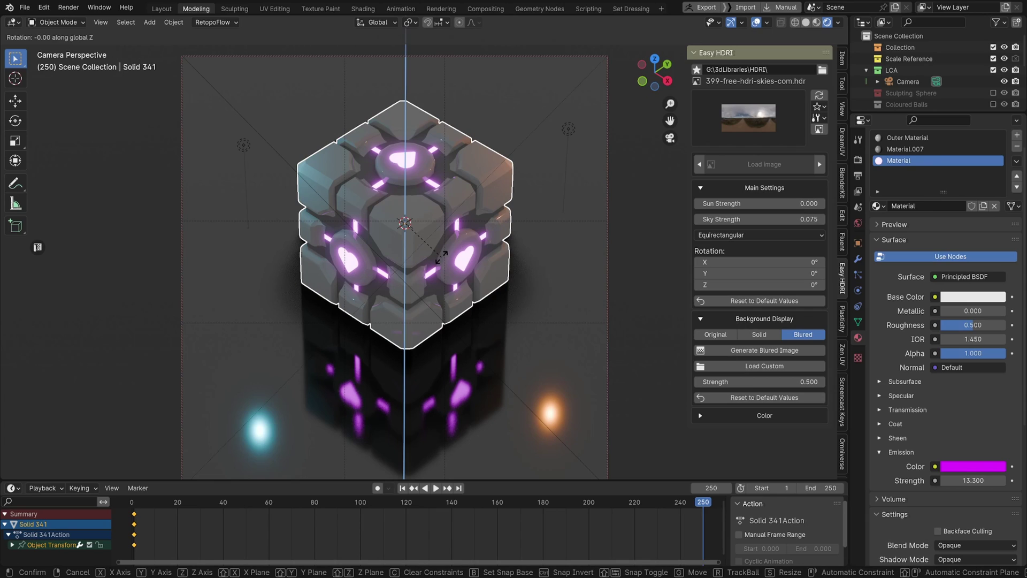
{"action": "type", "text": "359"}
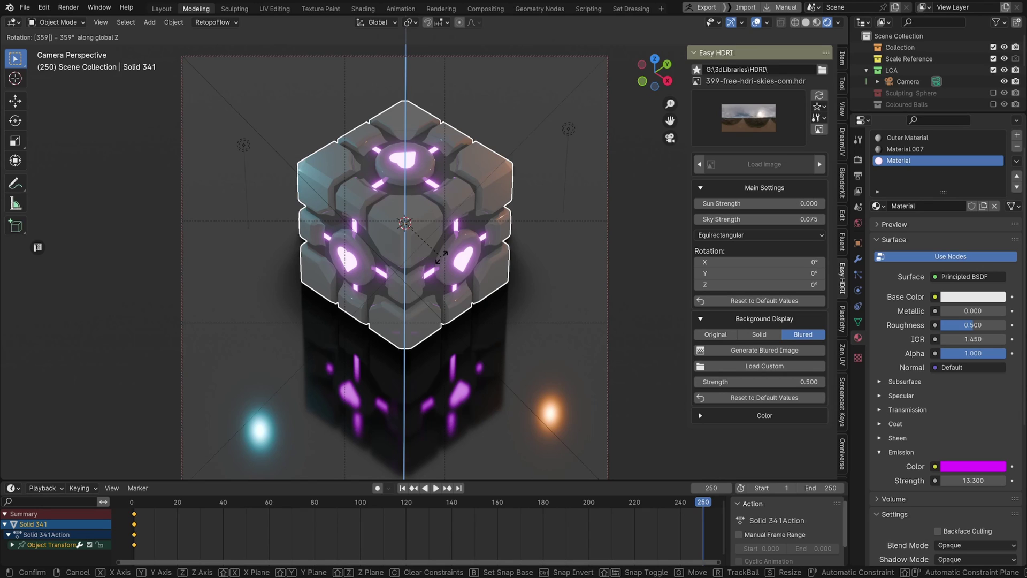
{"action": "key", "text": "Return"}
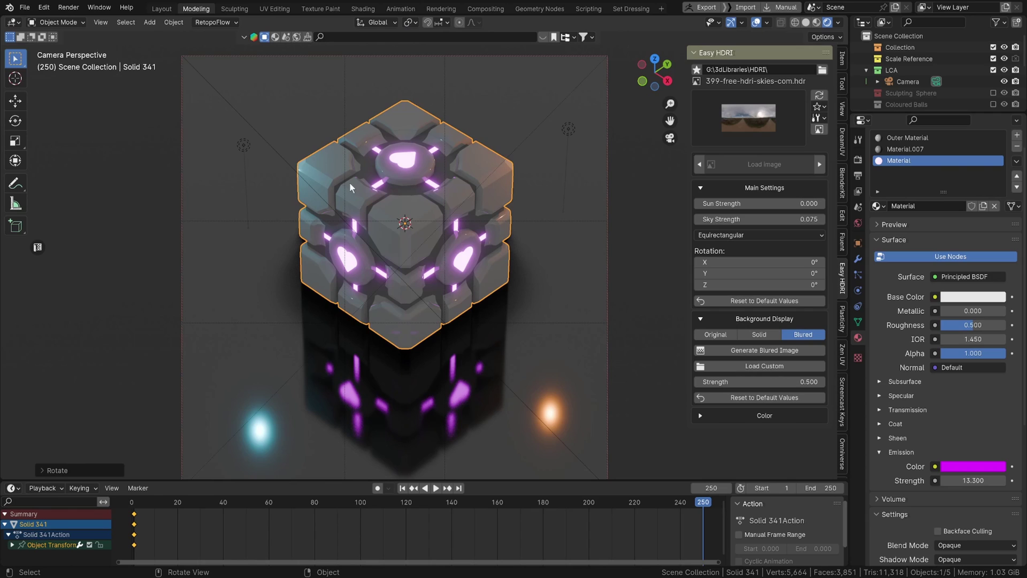
Step: Insert a rotation keyframe for the cube at frame 250 and play the turntable animation
{"action": "key", "text": "i"}
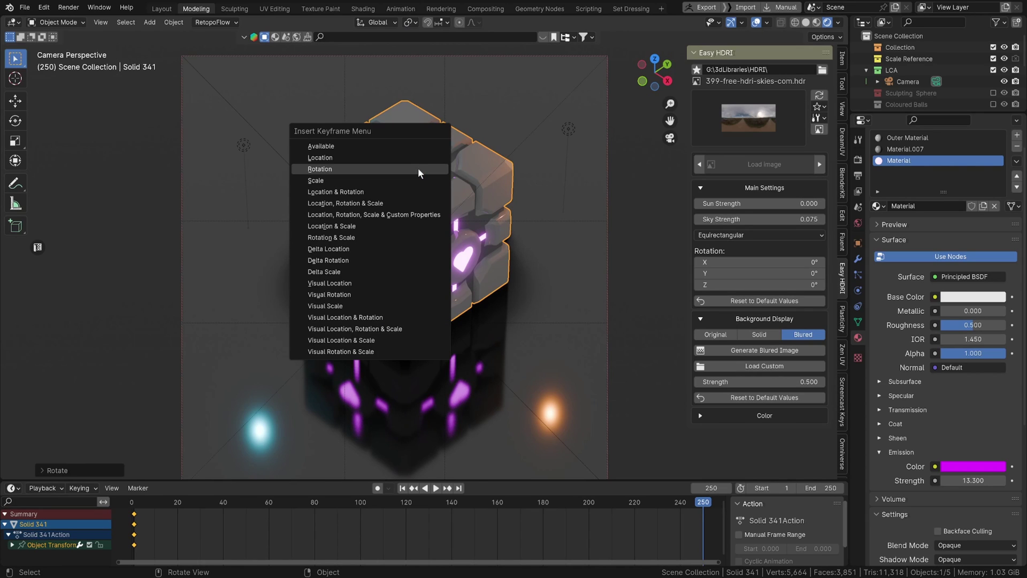
{"action": "left_click", "coordinate": [418, 168]}
{"action": "left_click", "coordinate": [435, 488]}
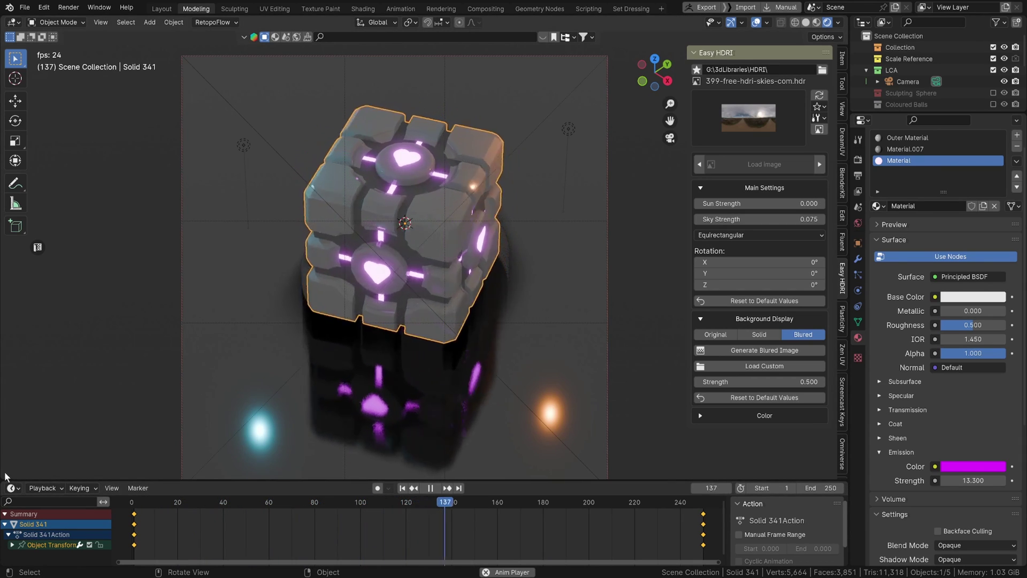
Step: Split off a new area between the viewport and the Timeline, make it a Graph Editor and slightly enlarge it
{"action": "left_click_drag", "start_coordinate": [4, 476], "coordinate": [11, 381]}
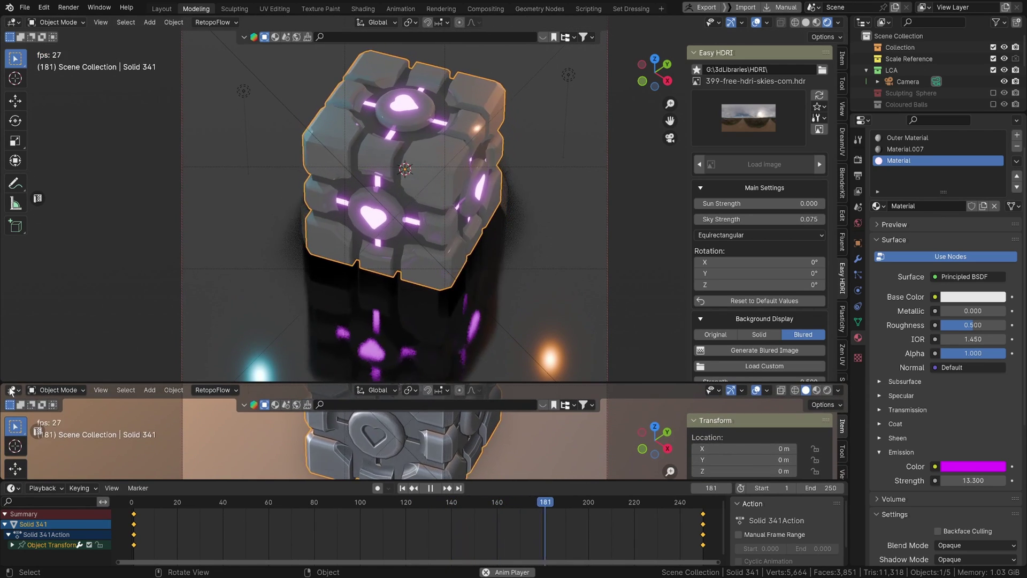
{"action": "left_click", "coordinate": [12, 390]}
{"action": "left_click", "coordinate": [12, 390]}
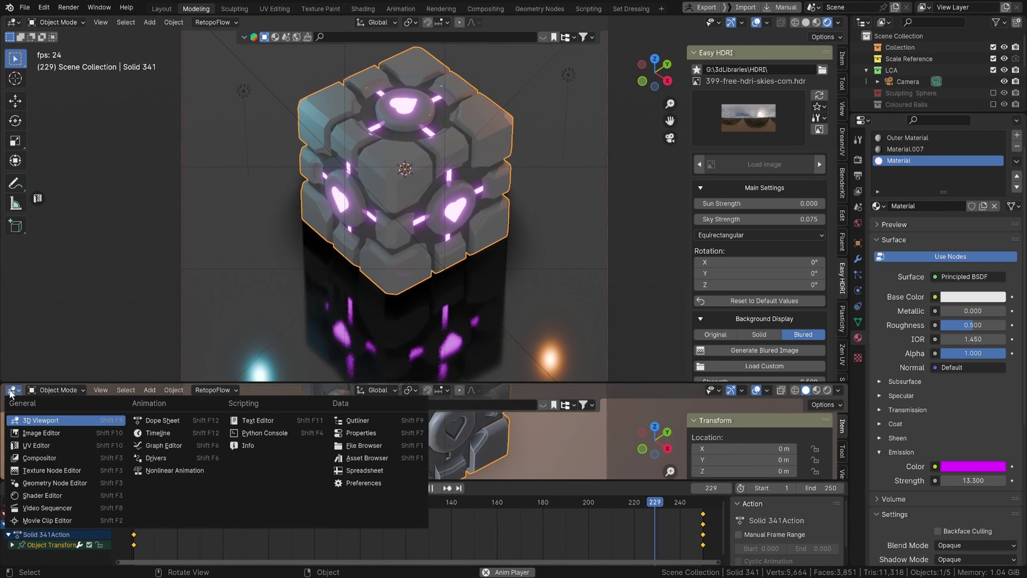
{"action": "left_click", "coordinate": [187, 422]}
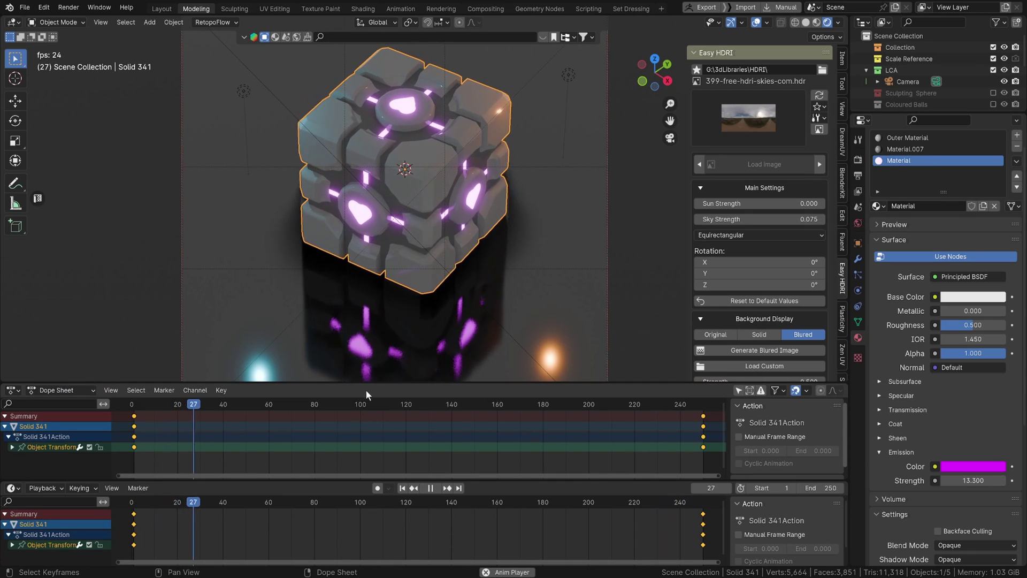
{"action": "left_click", "coordinate": [16, 391]}
{"action": "left_click", "coordinate": [145, 418]}
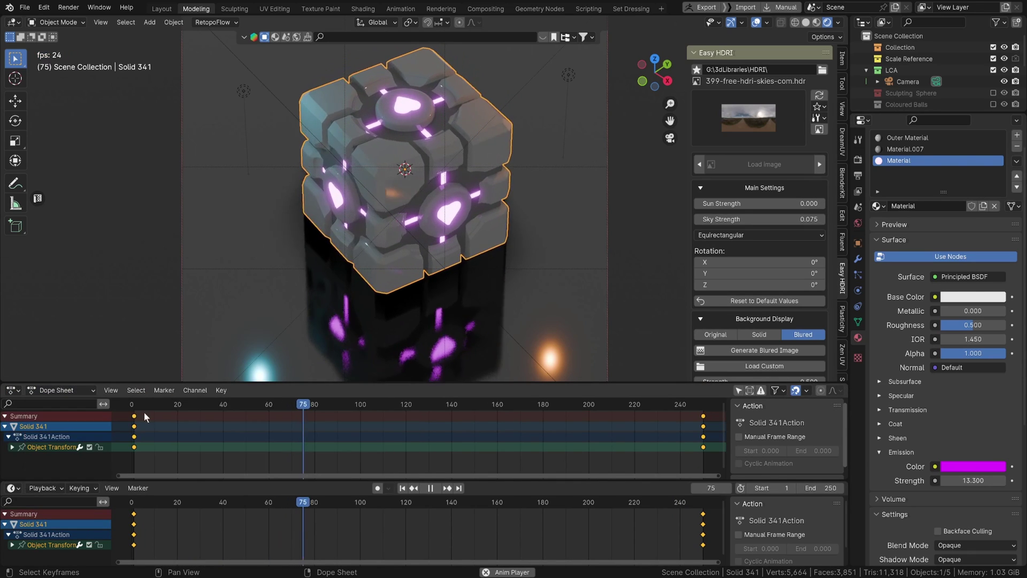
{"action": "left_click", "coordinate": [18, 390]}
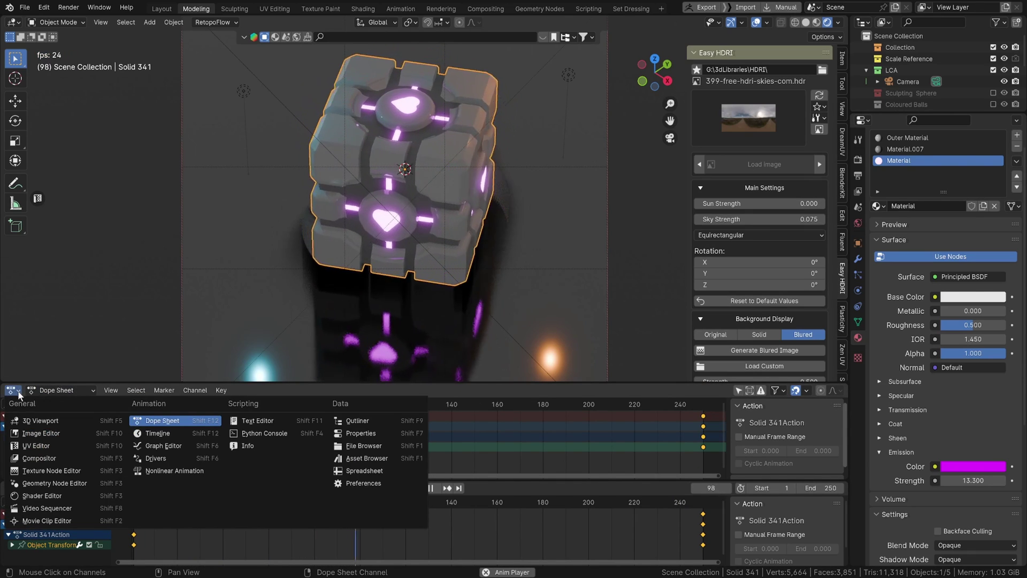
{"action": "left_click", "coordinate": [176, 444]}
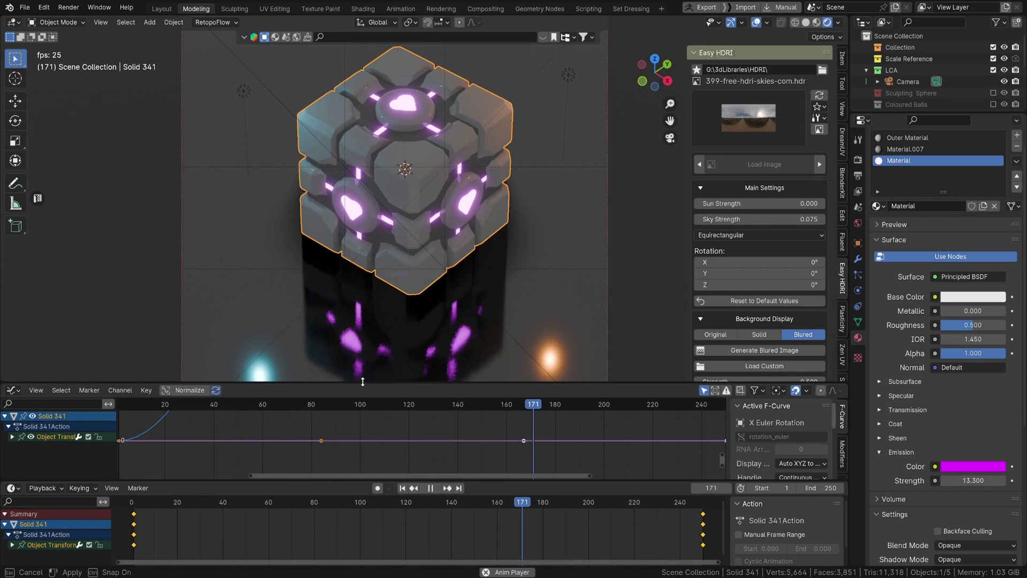
{"action": "left_click_drag", "start_coordinate": [360, 382], "coordinate": [360, 365]}
Step: Try Linear interpolation on the cube's rotation keyframes during playback, and undo it
{"action": "scroll", "coordinate": [357, 425], "scroll_direction": "down", "scroll_amount": 4}
{"action": "scroll", "coordinate": [358, 424], "scroll_direction": "down", "scroll_amount": 8}
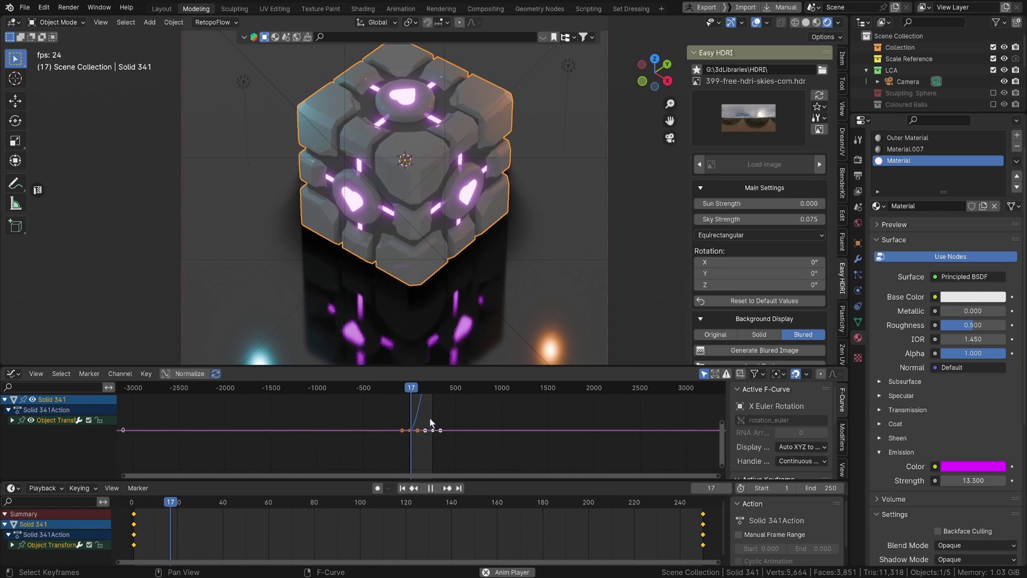
{"action": "scroll", "coordinate": [429, 418], "scroll_direction": "up", "scroll_amount": 5}
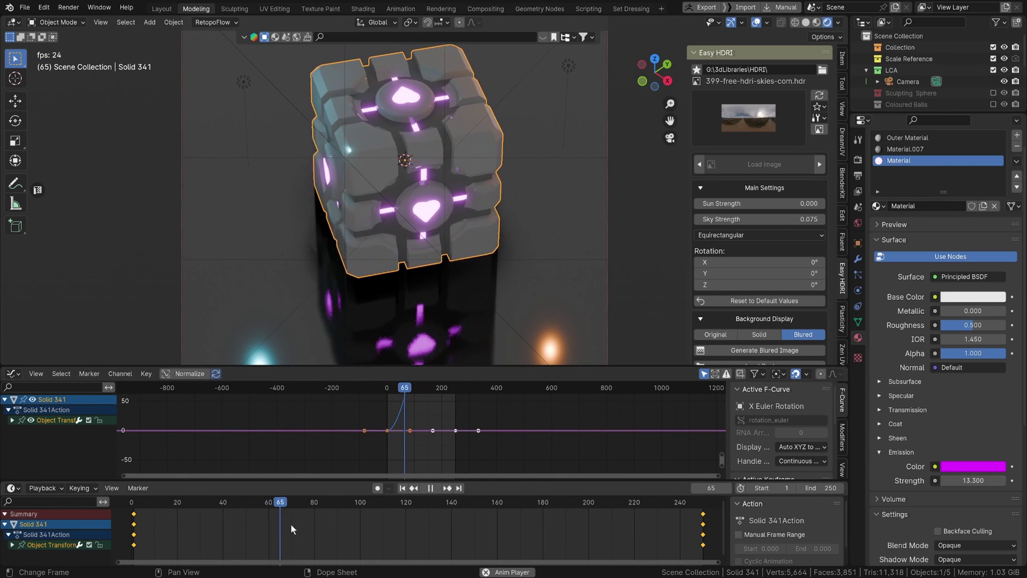
{"action": "key", "text": "t"}
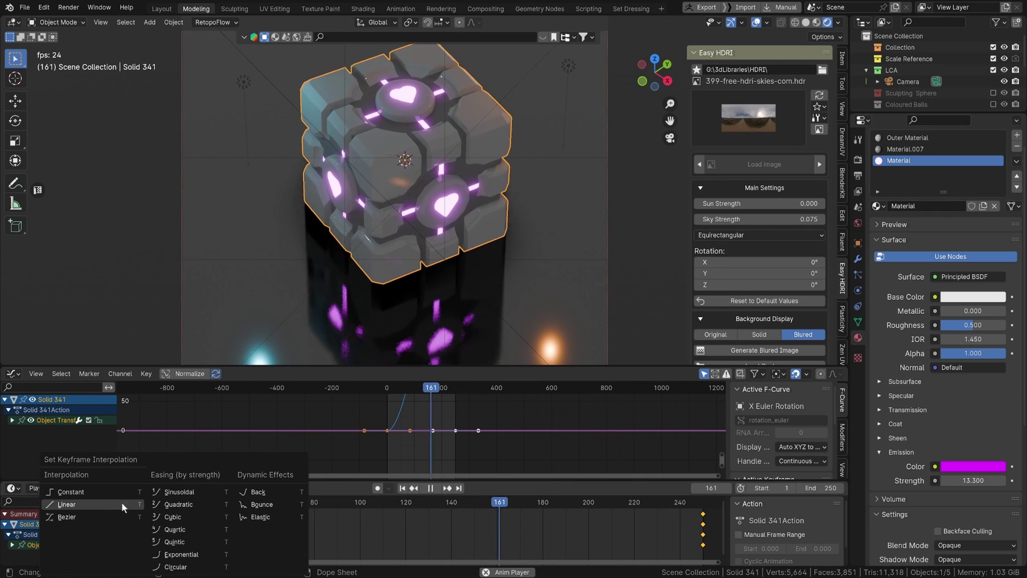
{"action": "left_click", "coordinate": [89, 508]}
{"action": "scroll", "coordinate": [419, 417], "scroll_direction": "down", "scroll_amount": 3}
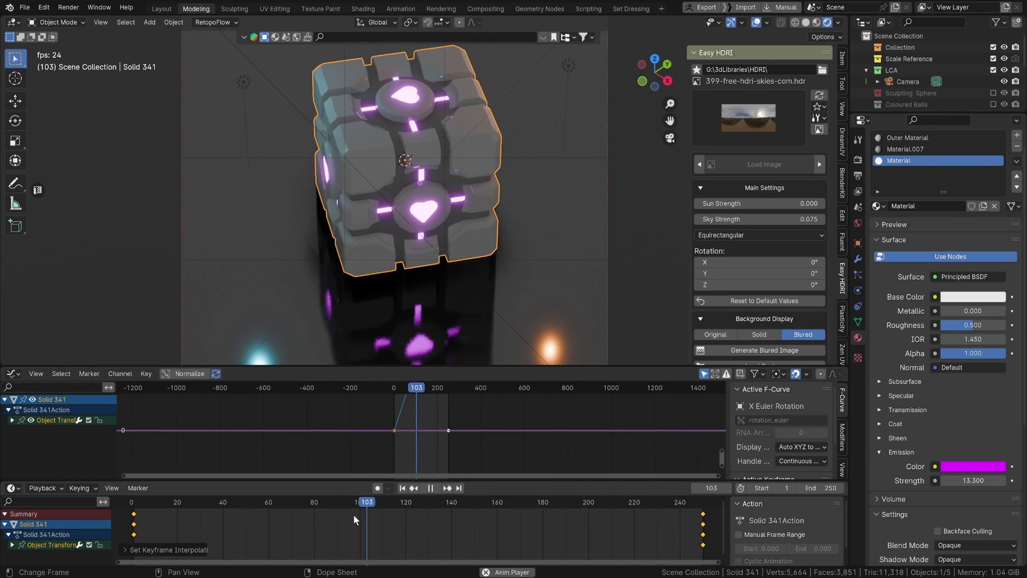
{"action": "key", "text": "ctrl+z"}
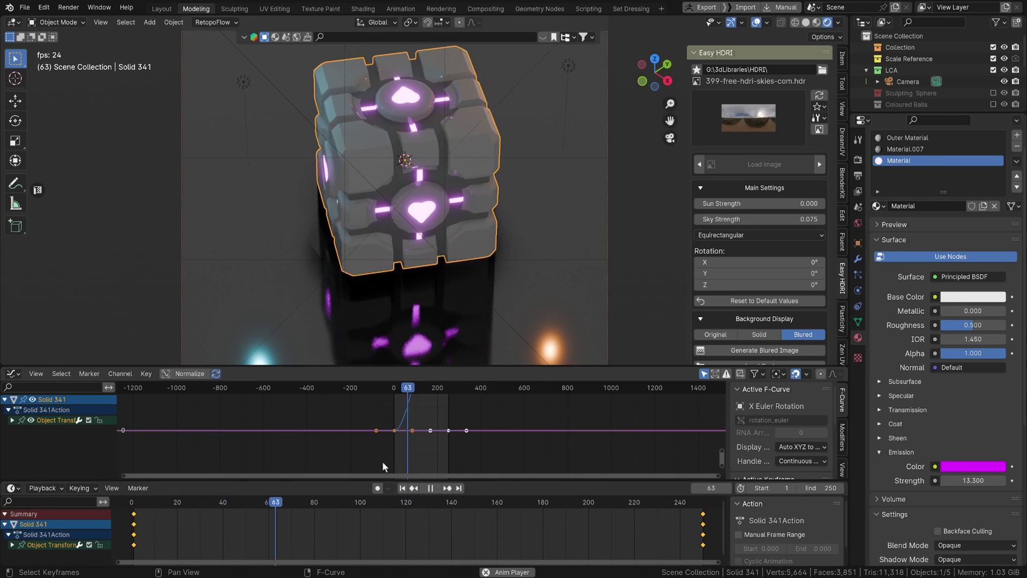
Step: Set the interpolation of the cube's rotation keyframes to Linear and check the constant-speed spin in the viewport
{"action": "key", "text": "t"}
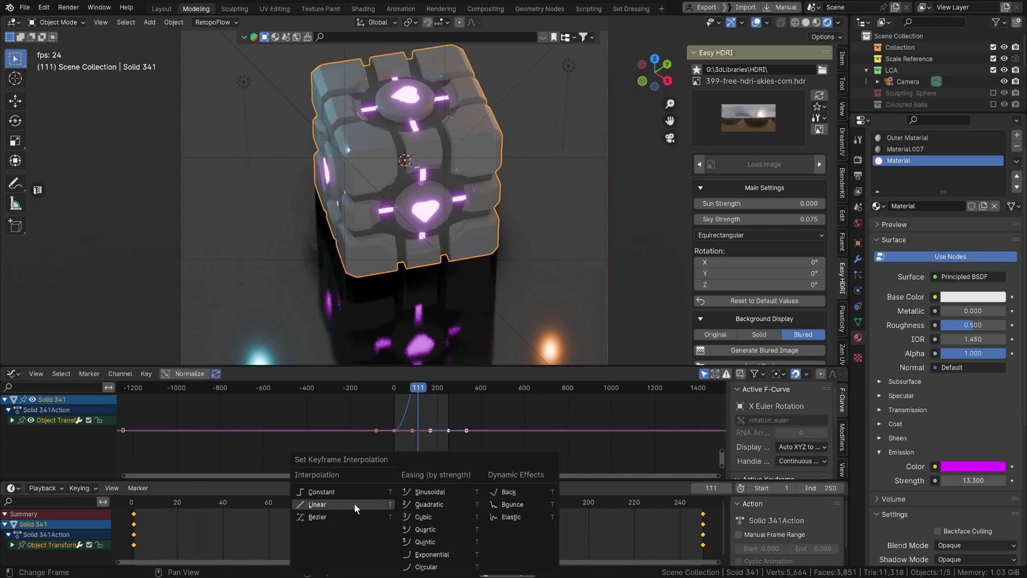
{"action": "left_click", "coordinate": [354, 505]}
{"action": "scroll", "coordinate": [450, 258], "scroll_direction": "down", "scroll_amount": 6}
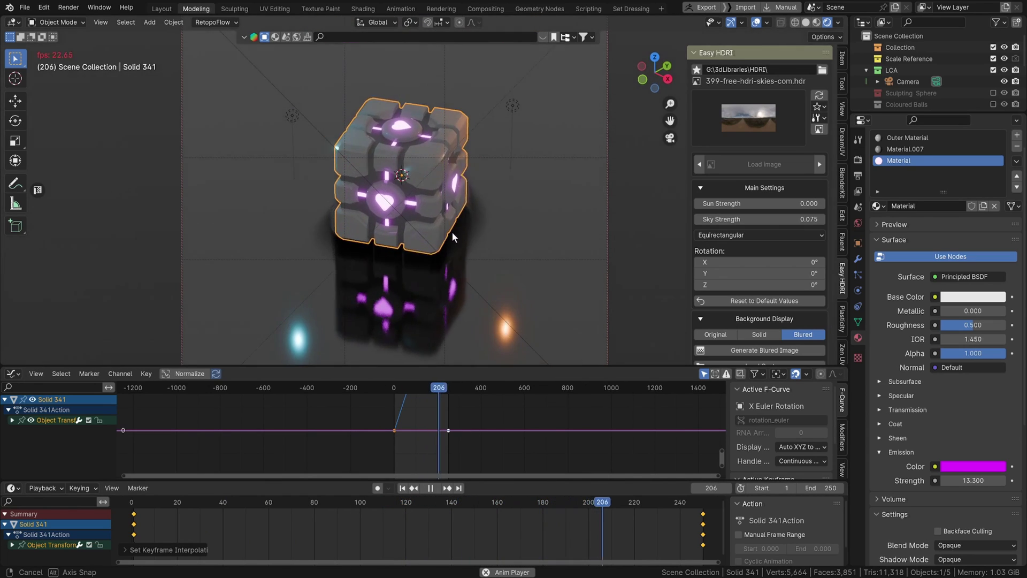
{"action": "scroll", "coordinate": [446, 232], "scroll_direction": "up", "scroll_amount": 2}
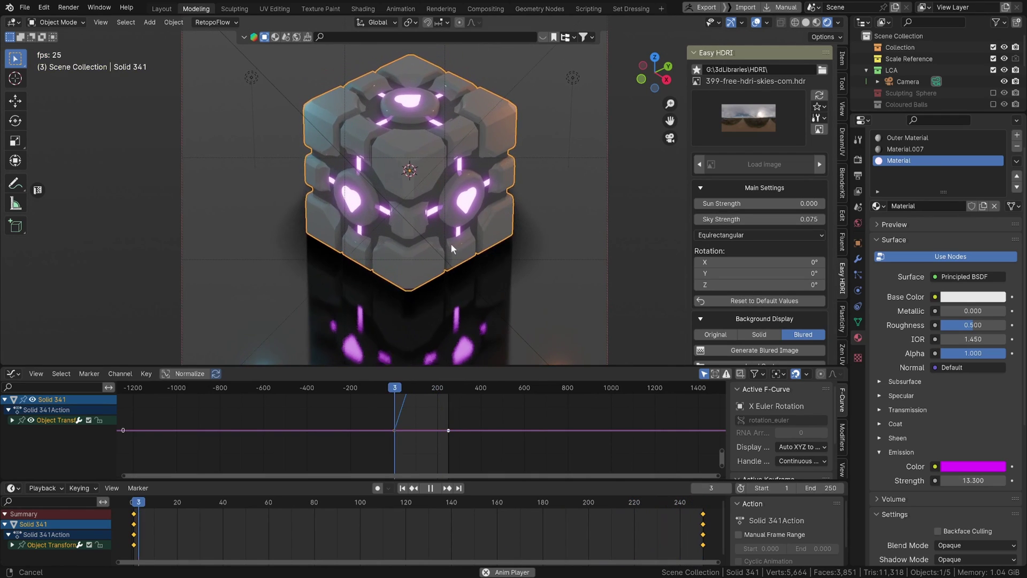